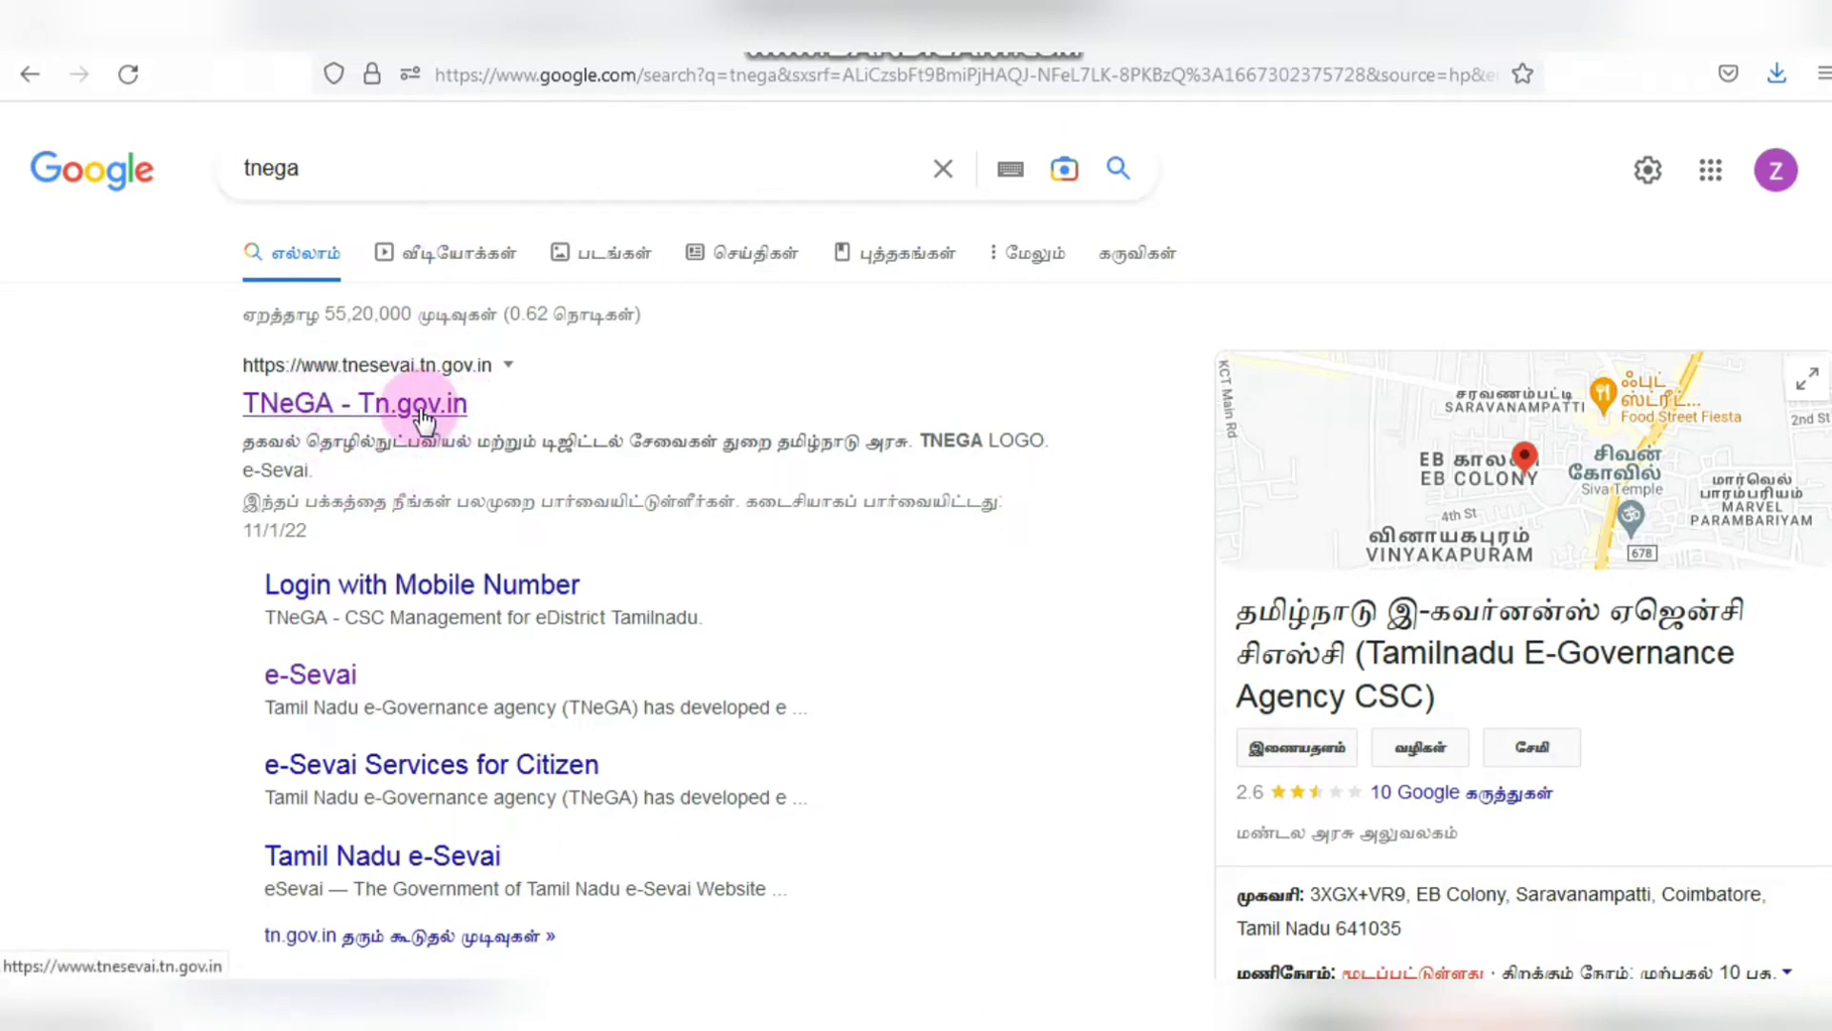
Open the TNeGA site from the search results and go to the citizen user login page
click(423, 412)
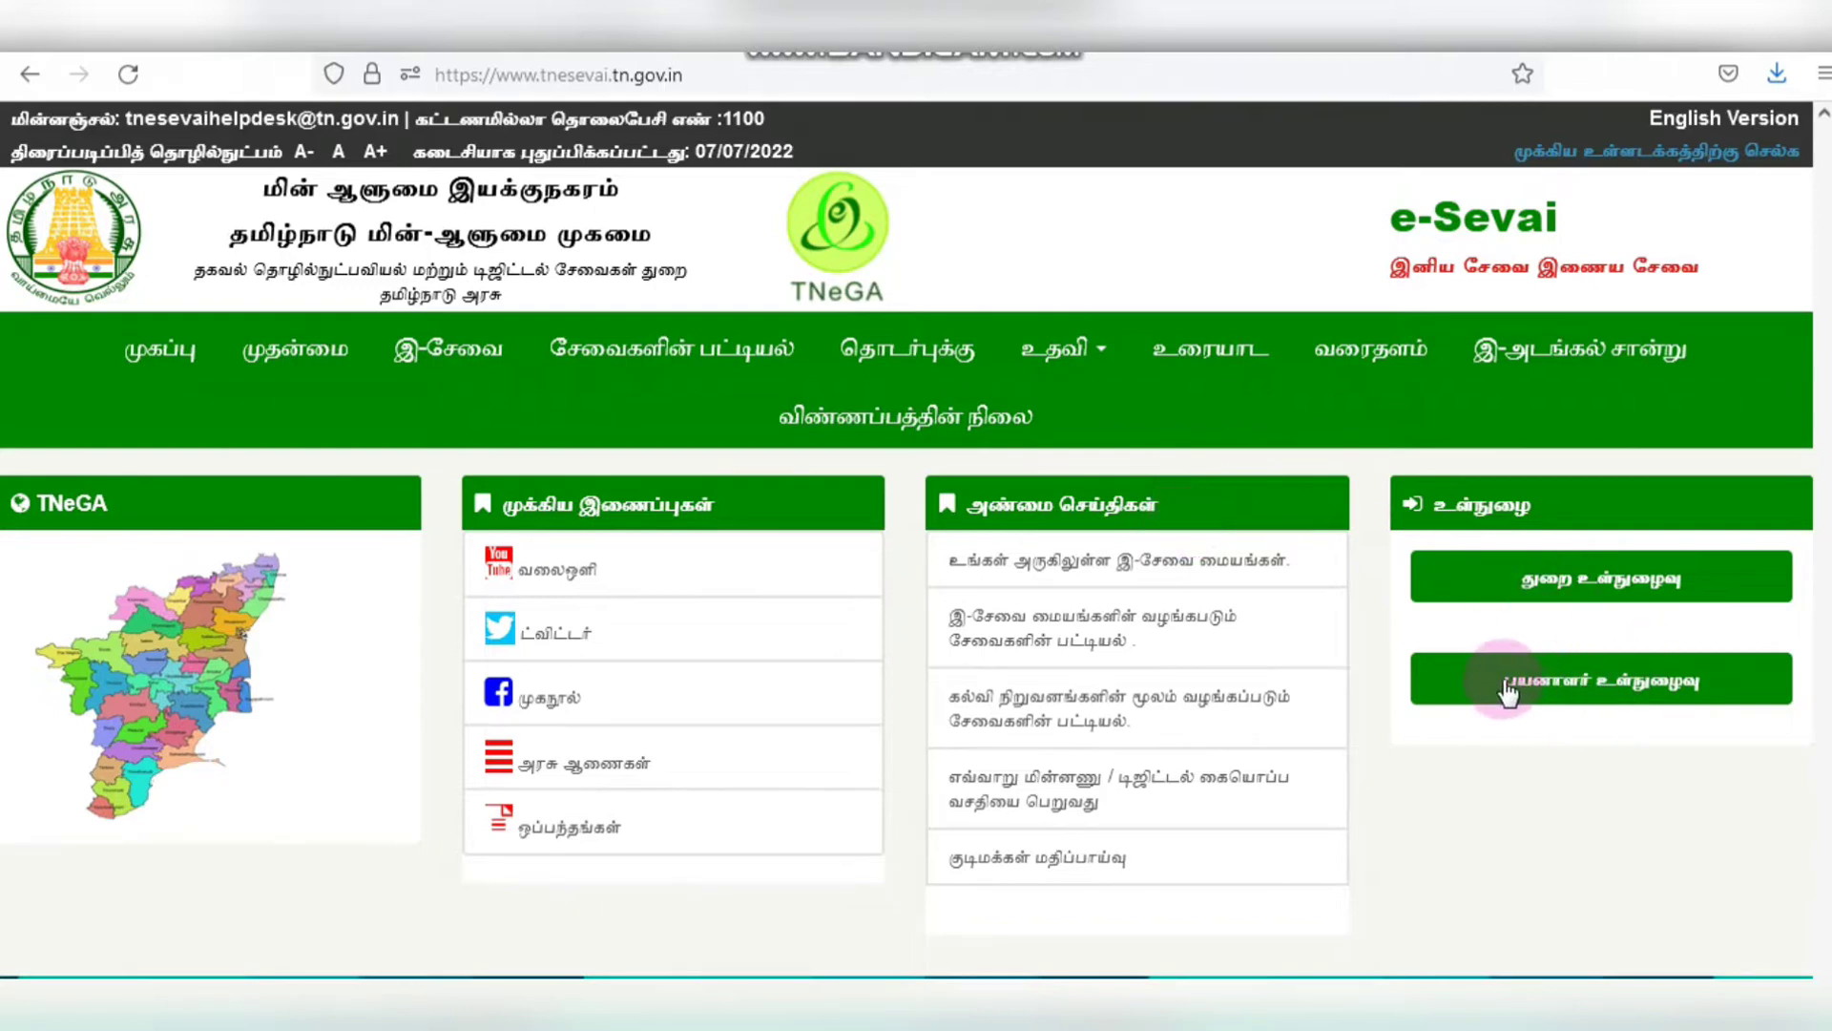
click(1596, 685)
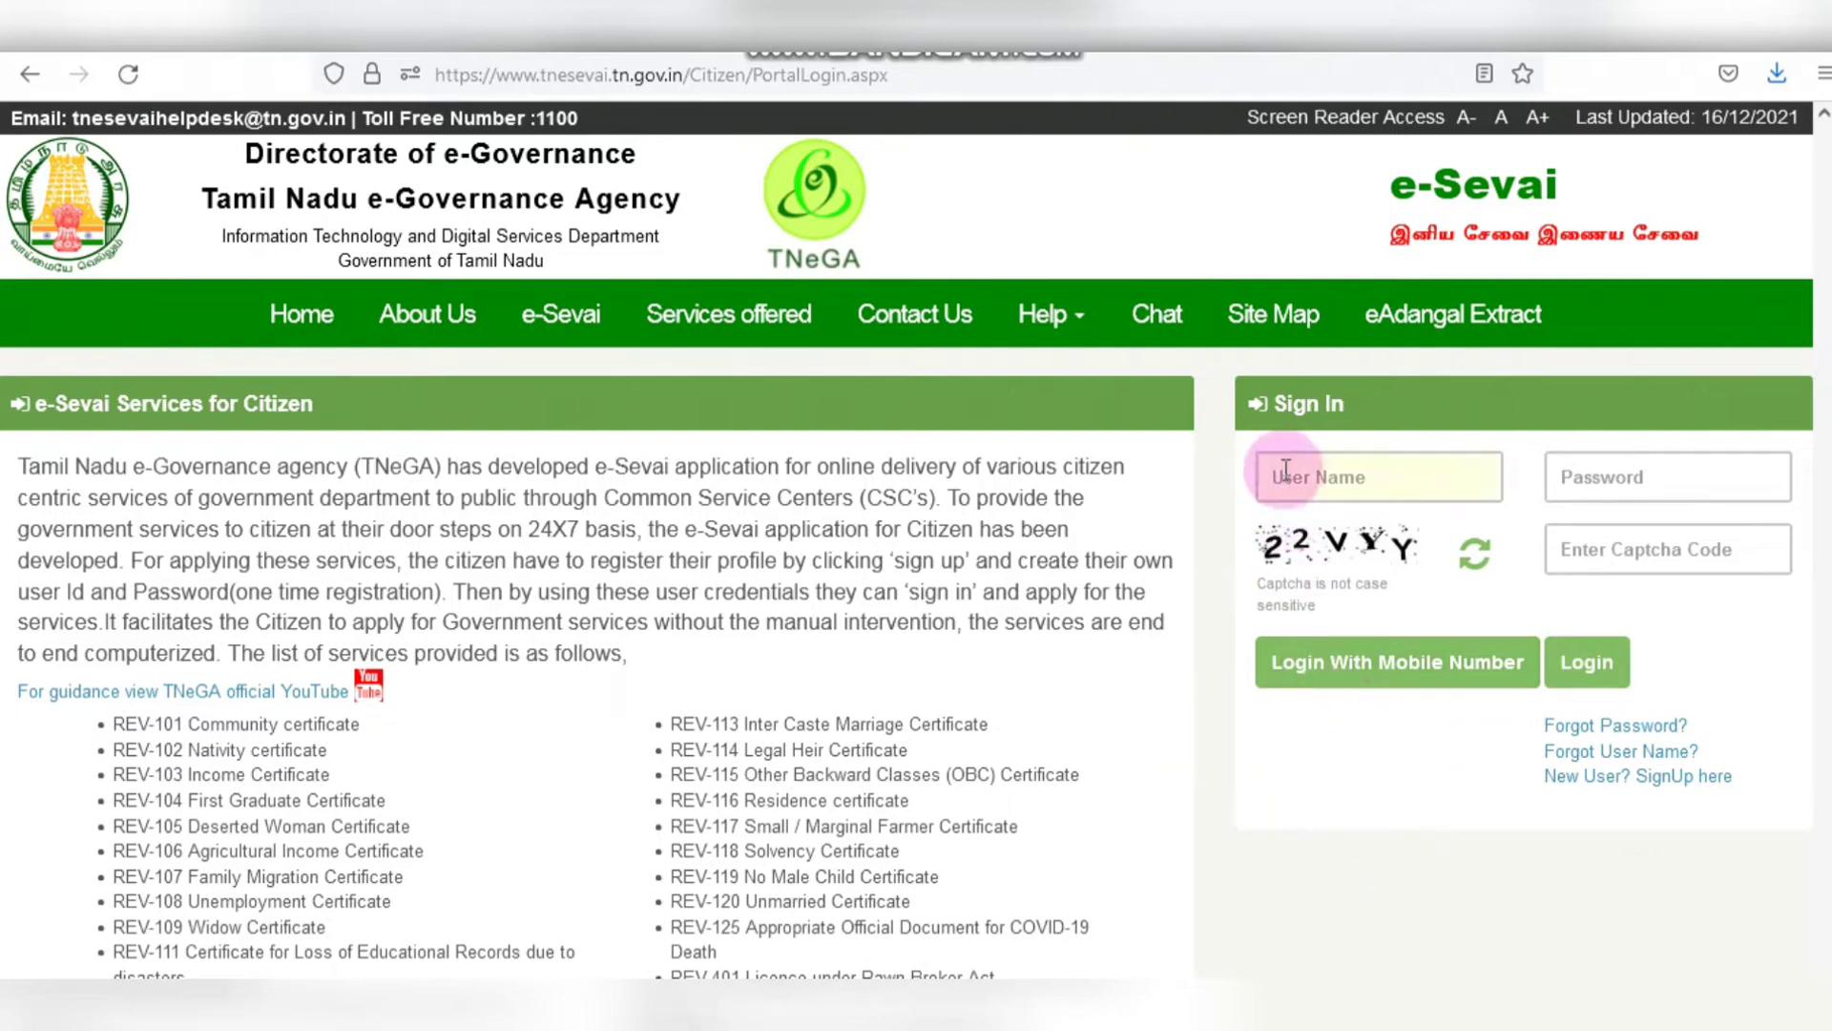
Sign in with the citizen account's user name, password and the shown captcha code
click(1419, 482)
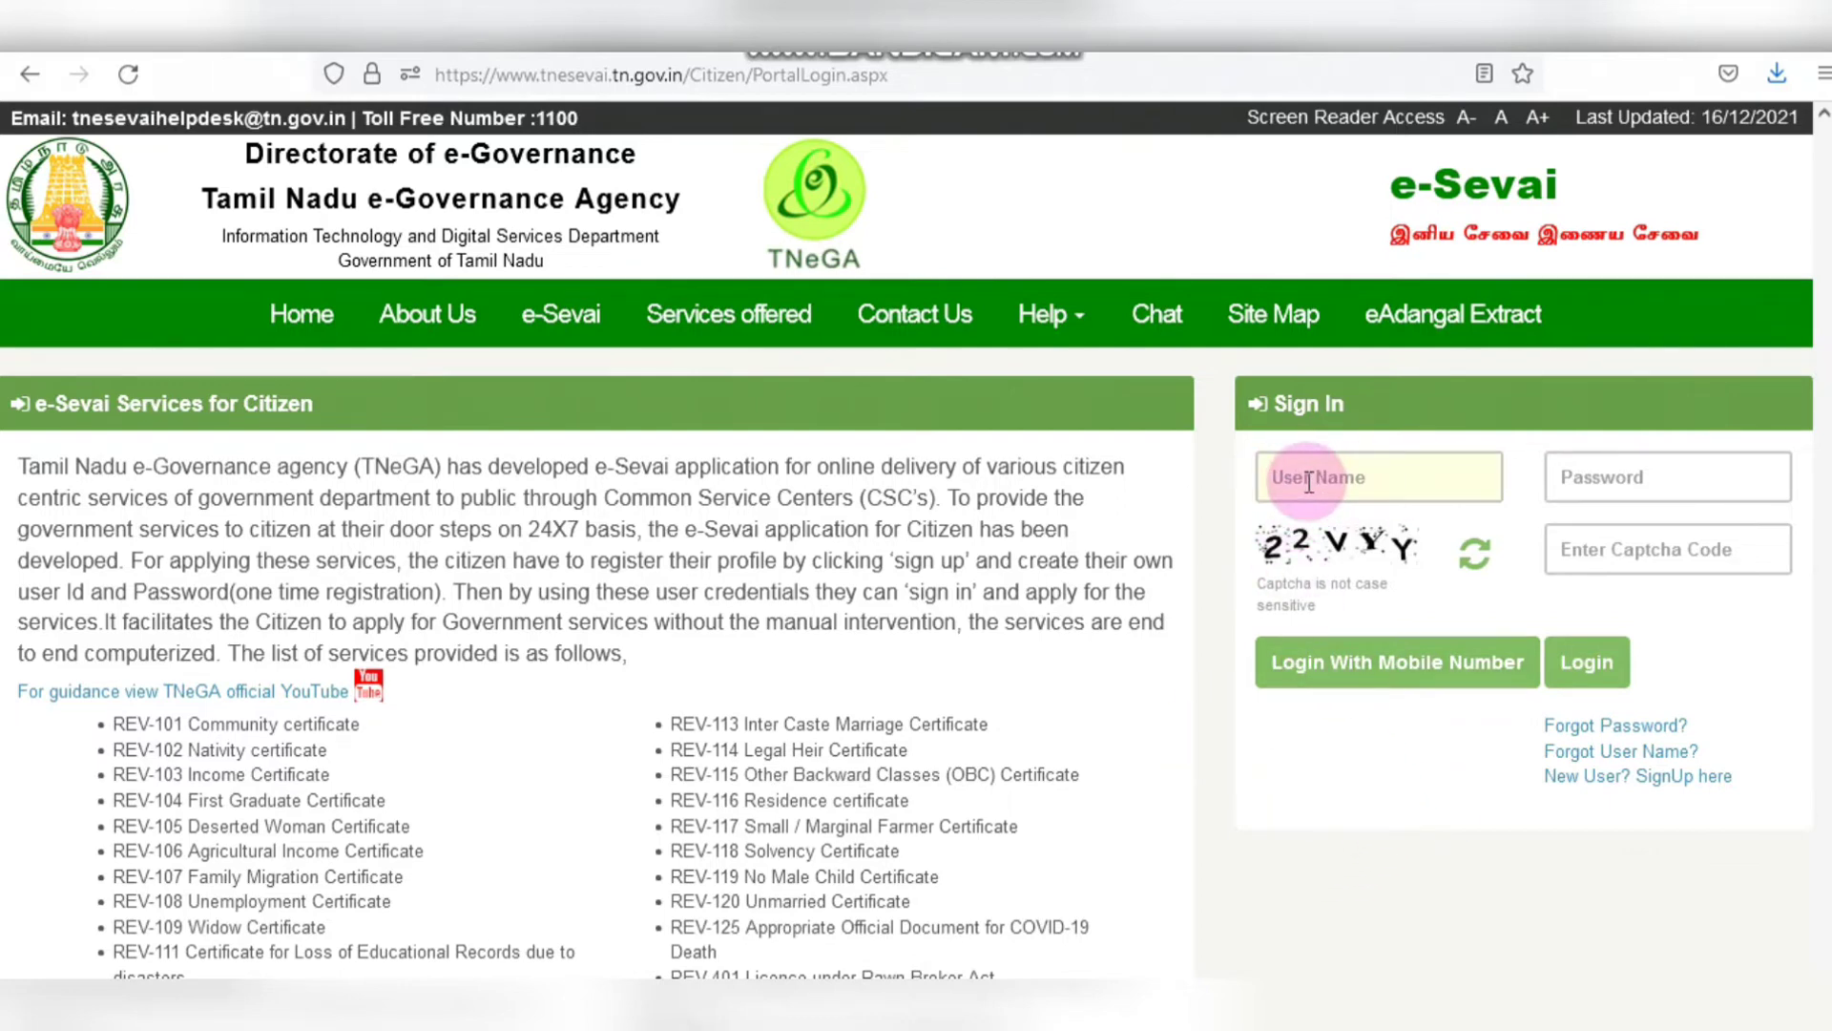
click(1617, 487)
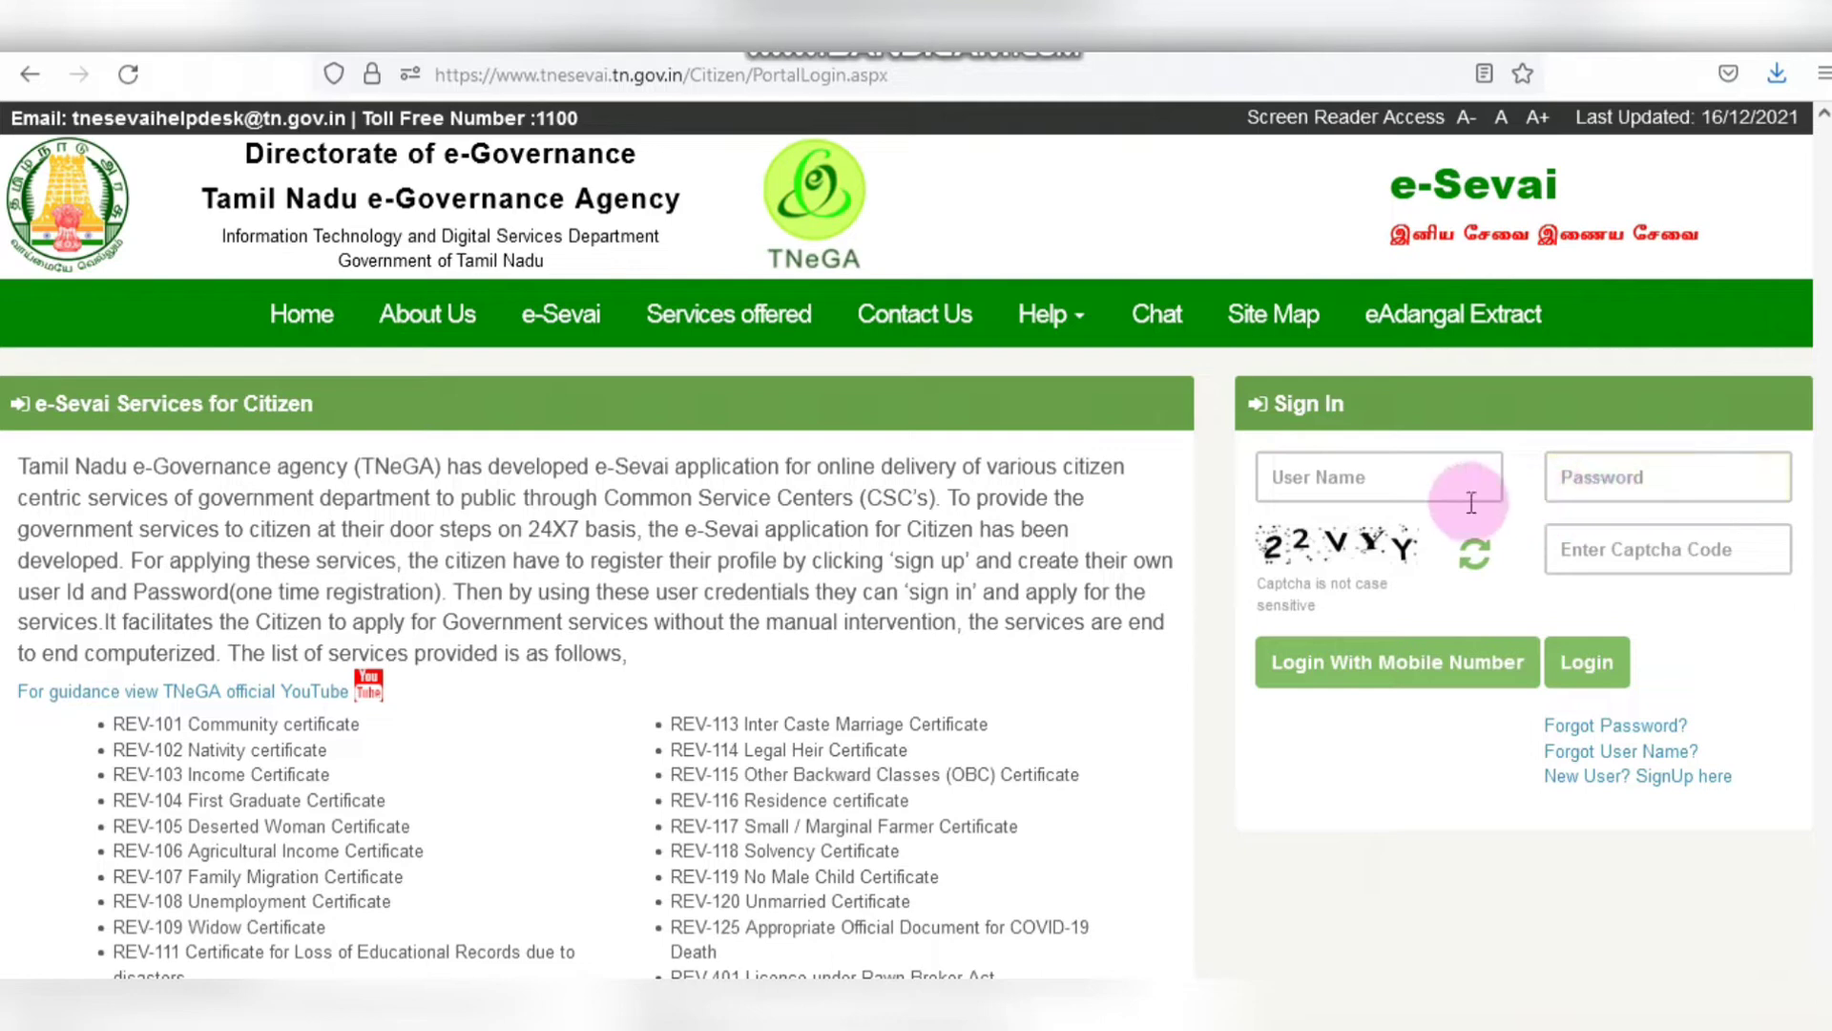
click(1387, 479)
click(1577, 486)
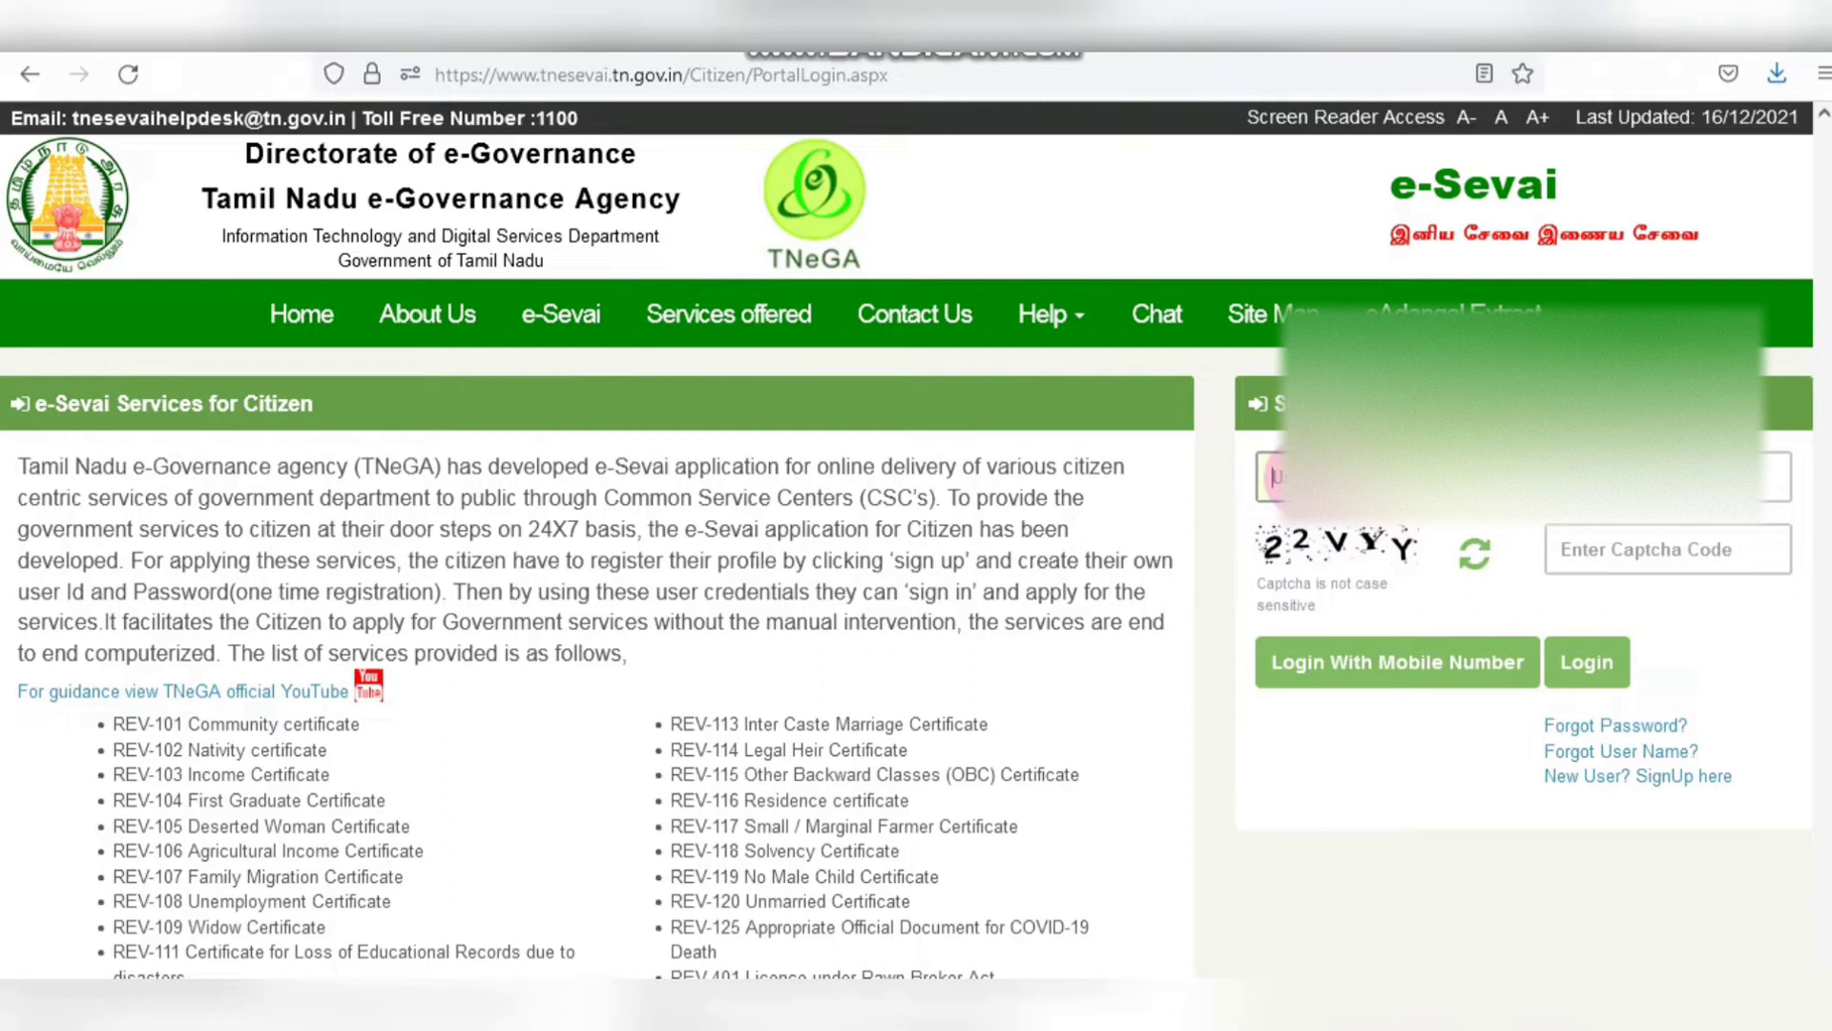
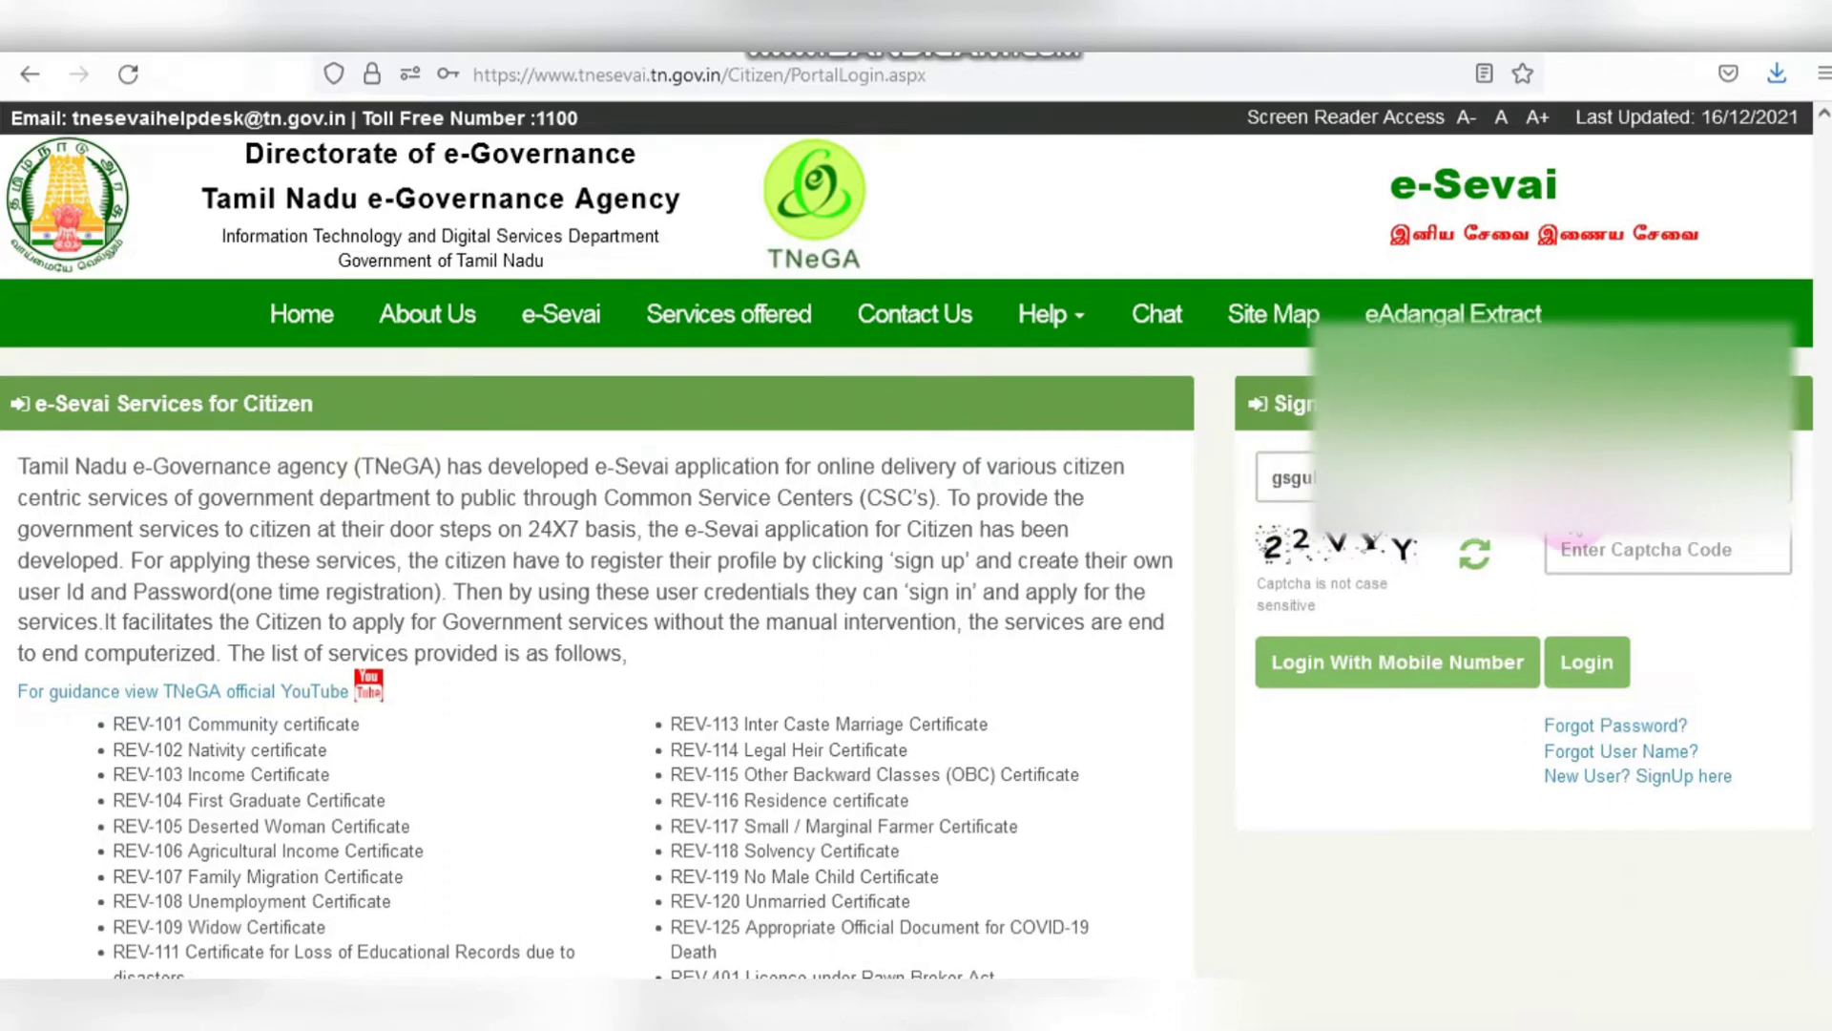
click(1584, 549)
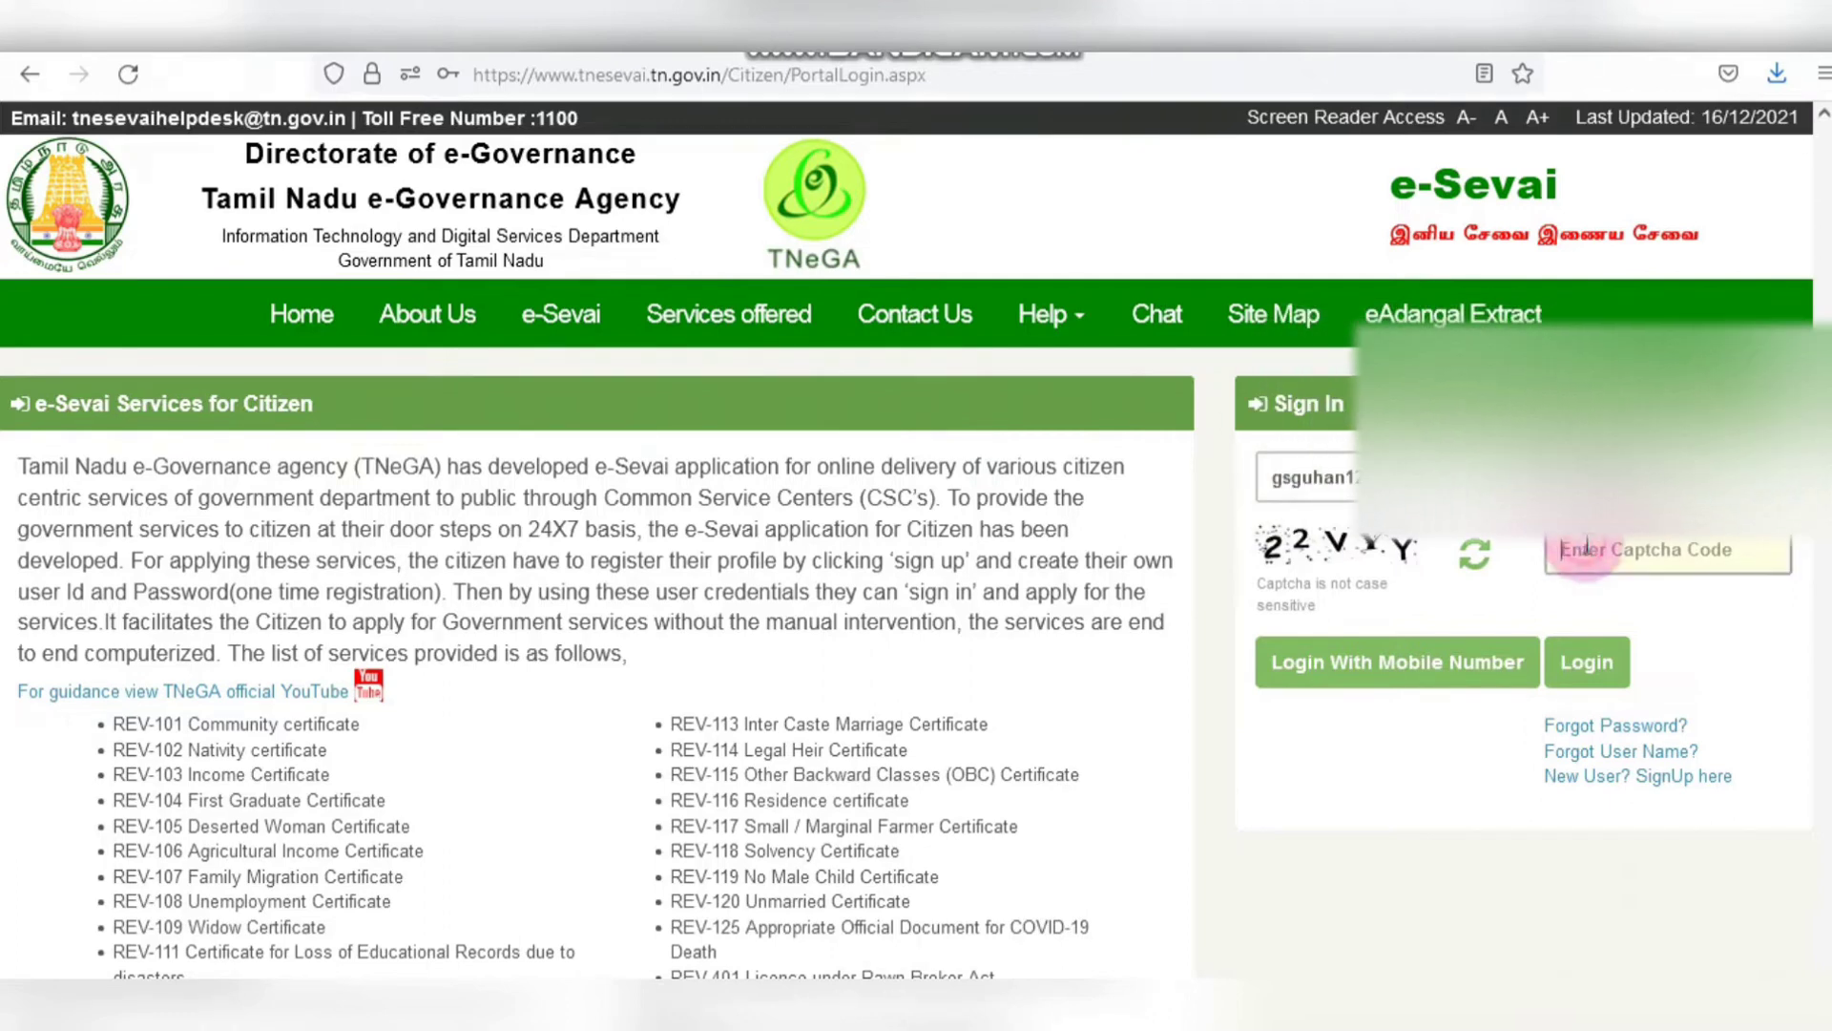
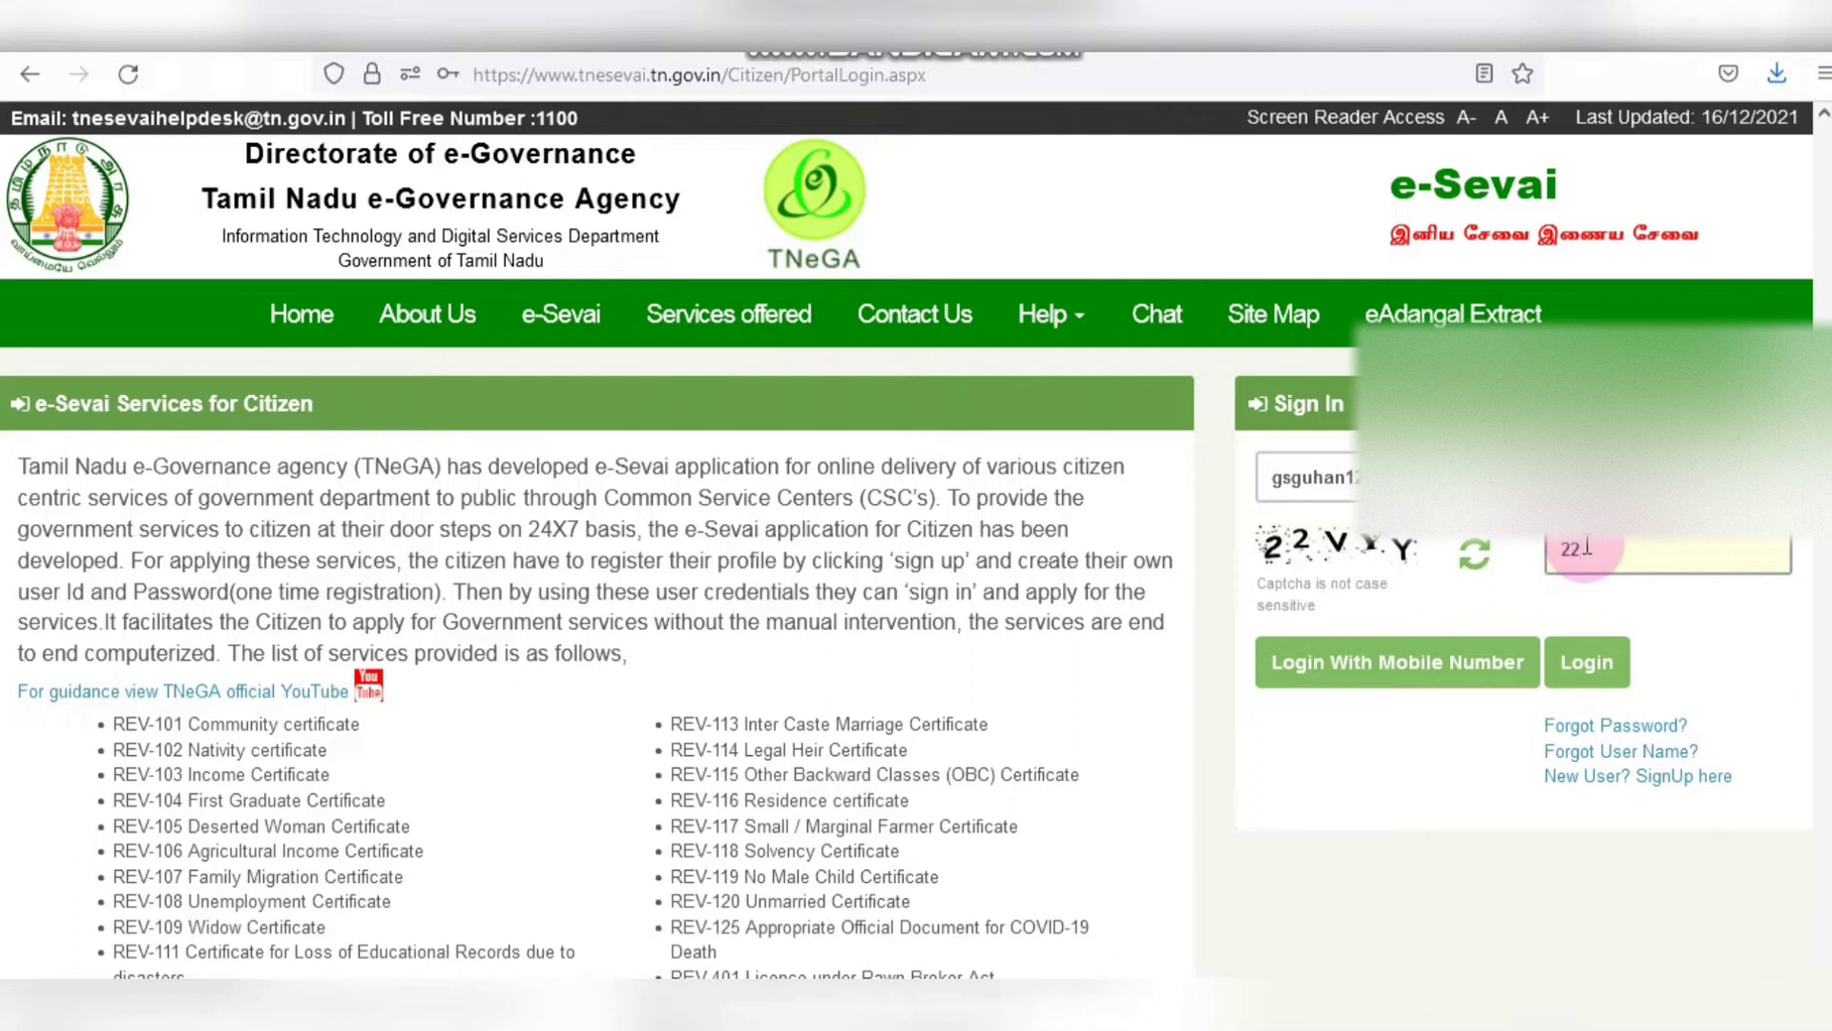
click(1603, 632)
click(1593, 666)
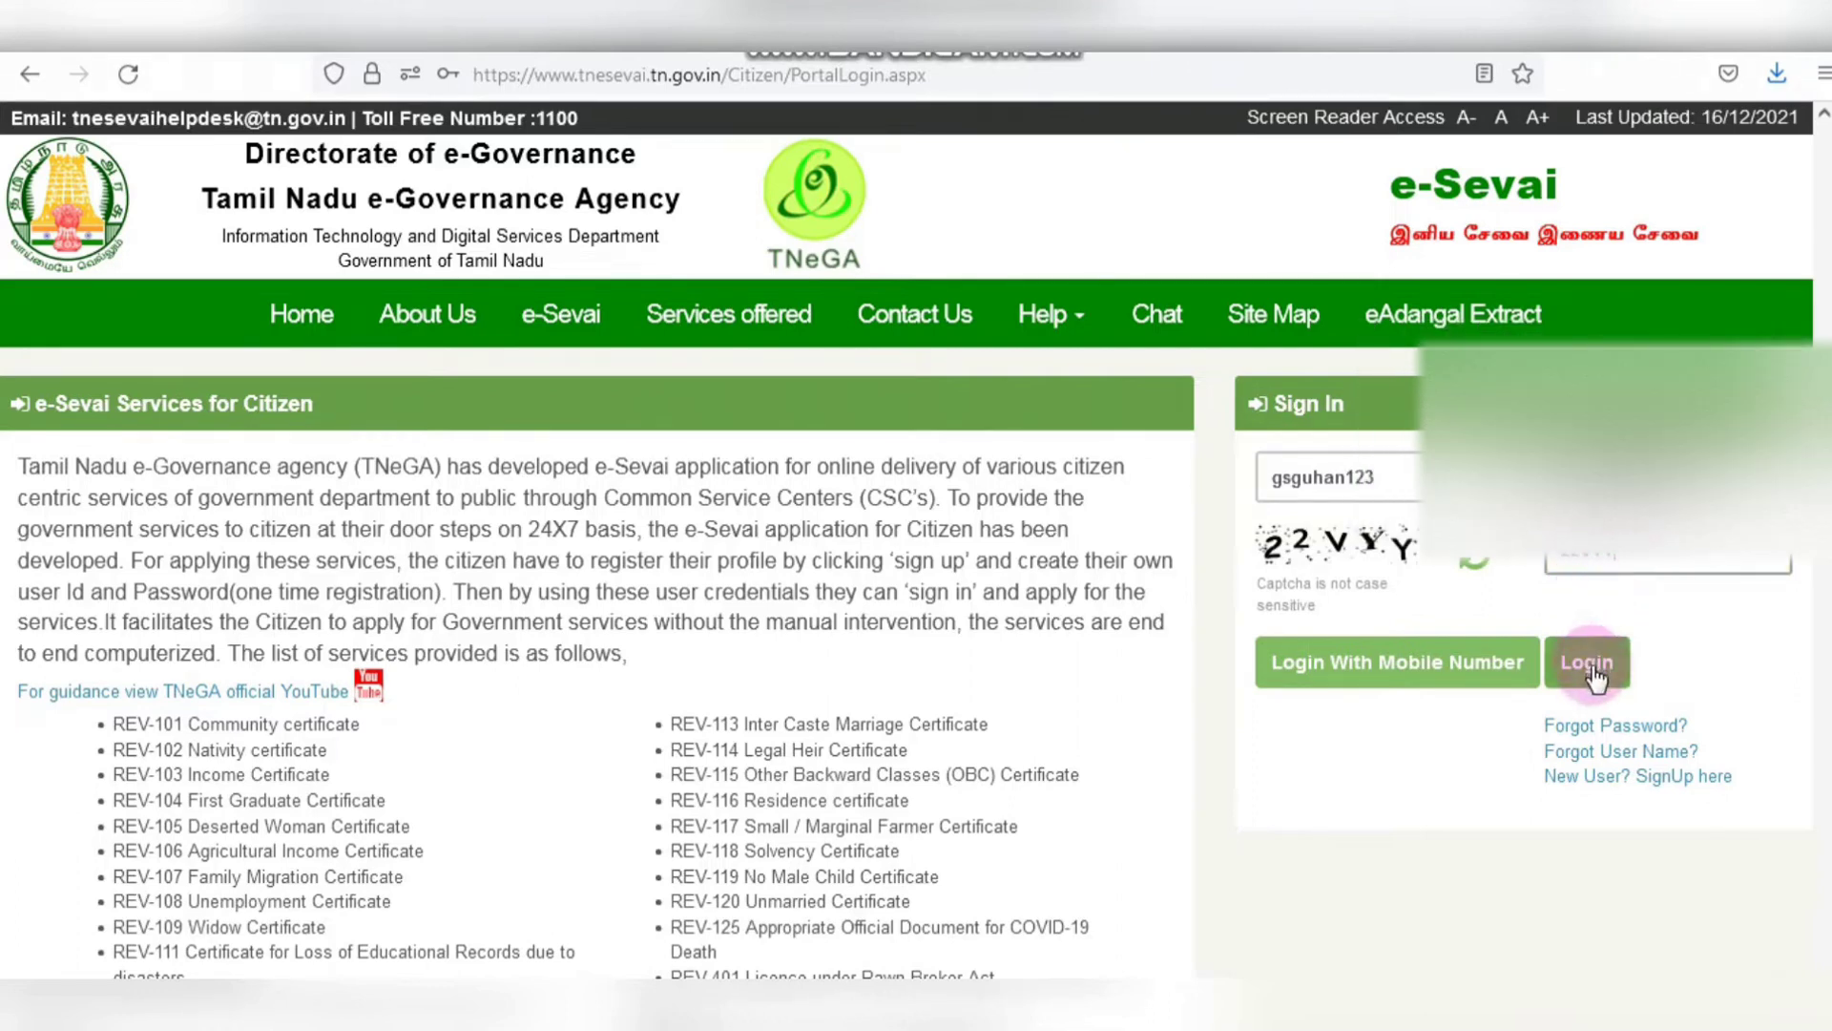
click(1732, 620)
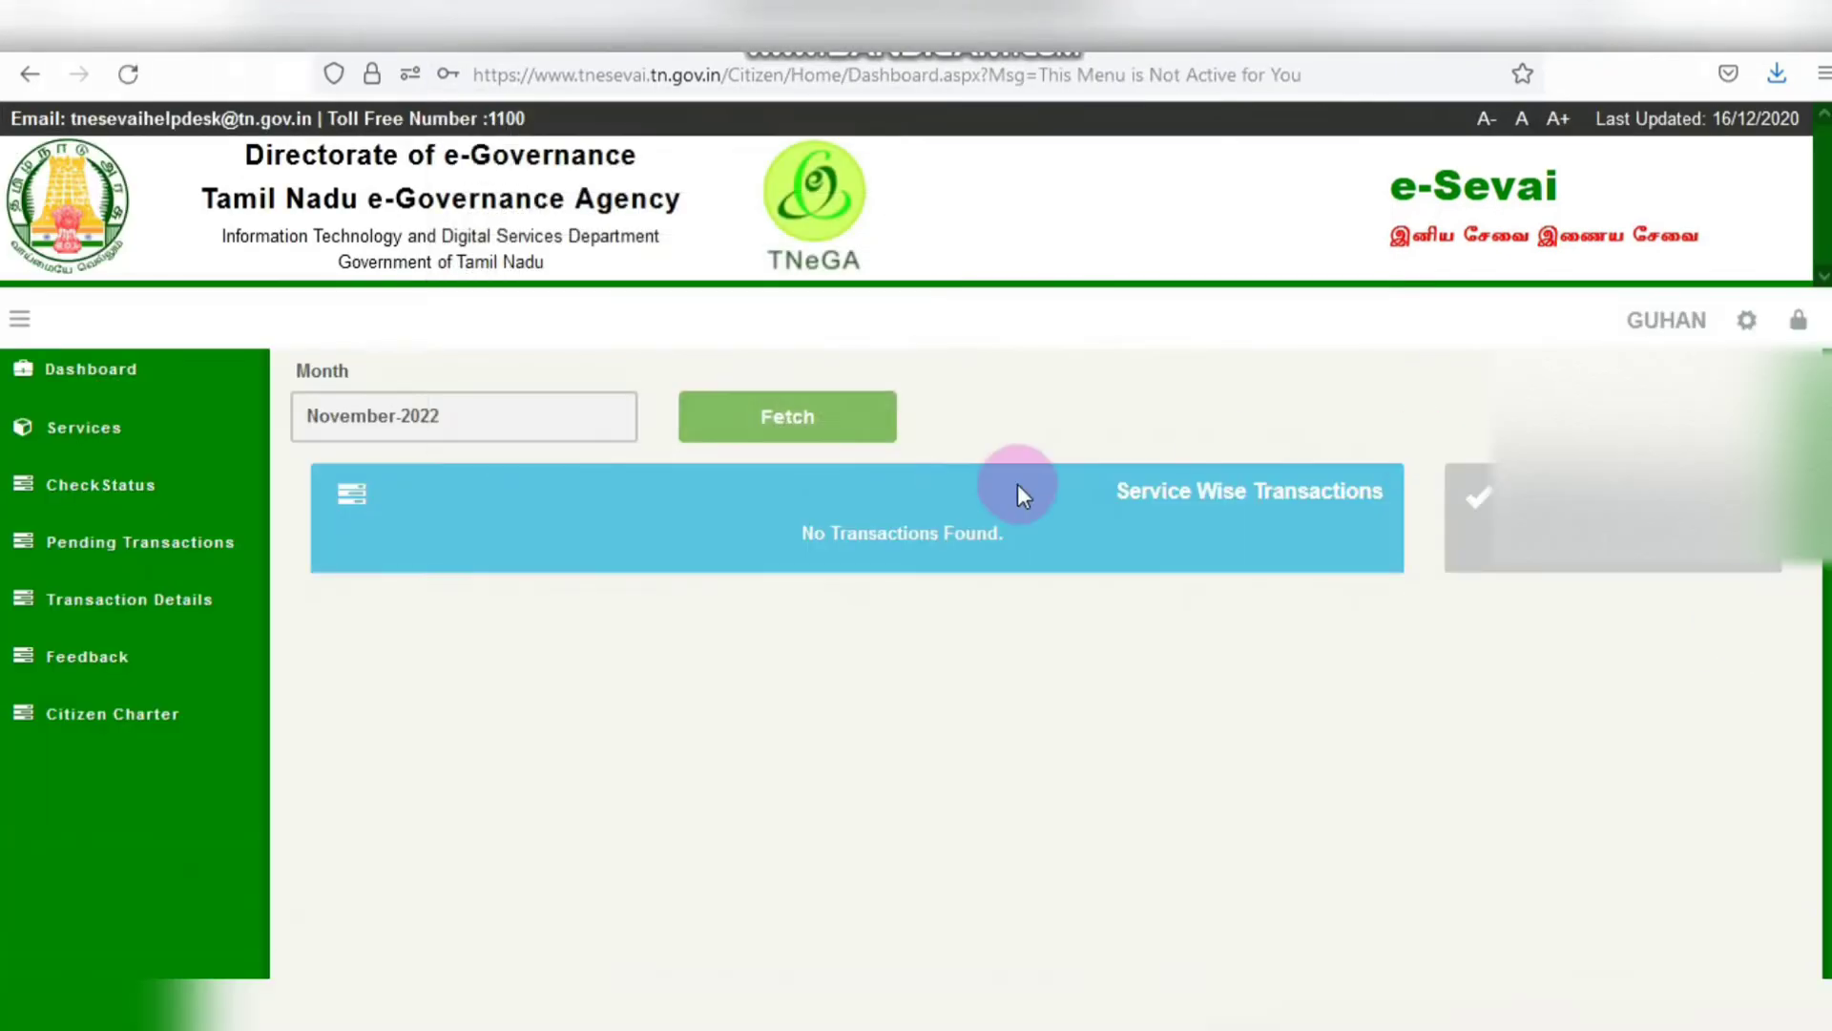
From Services, open the Revenue Department list and start the REV-103 Income Certificate application
click(461, 584)
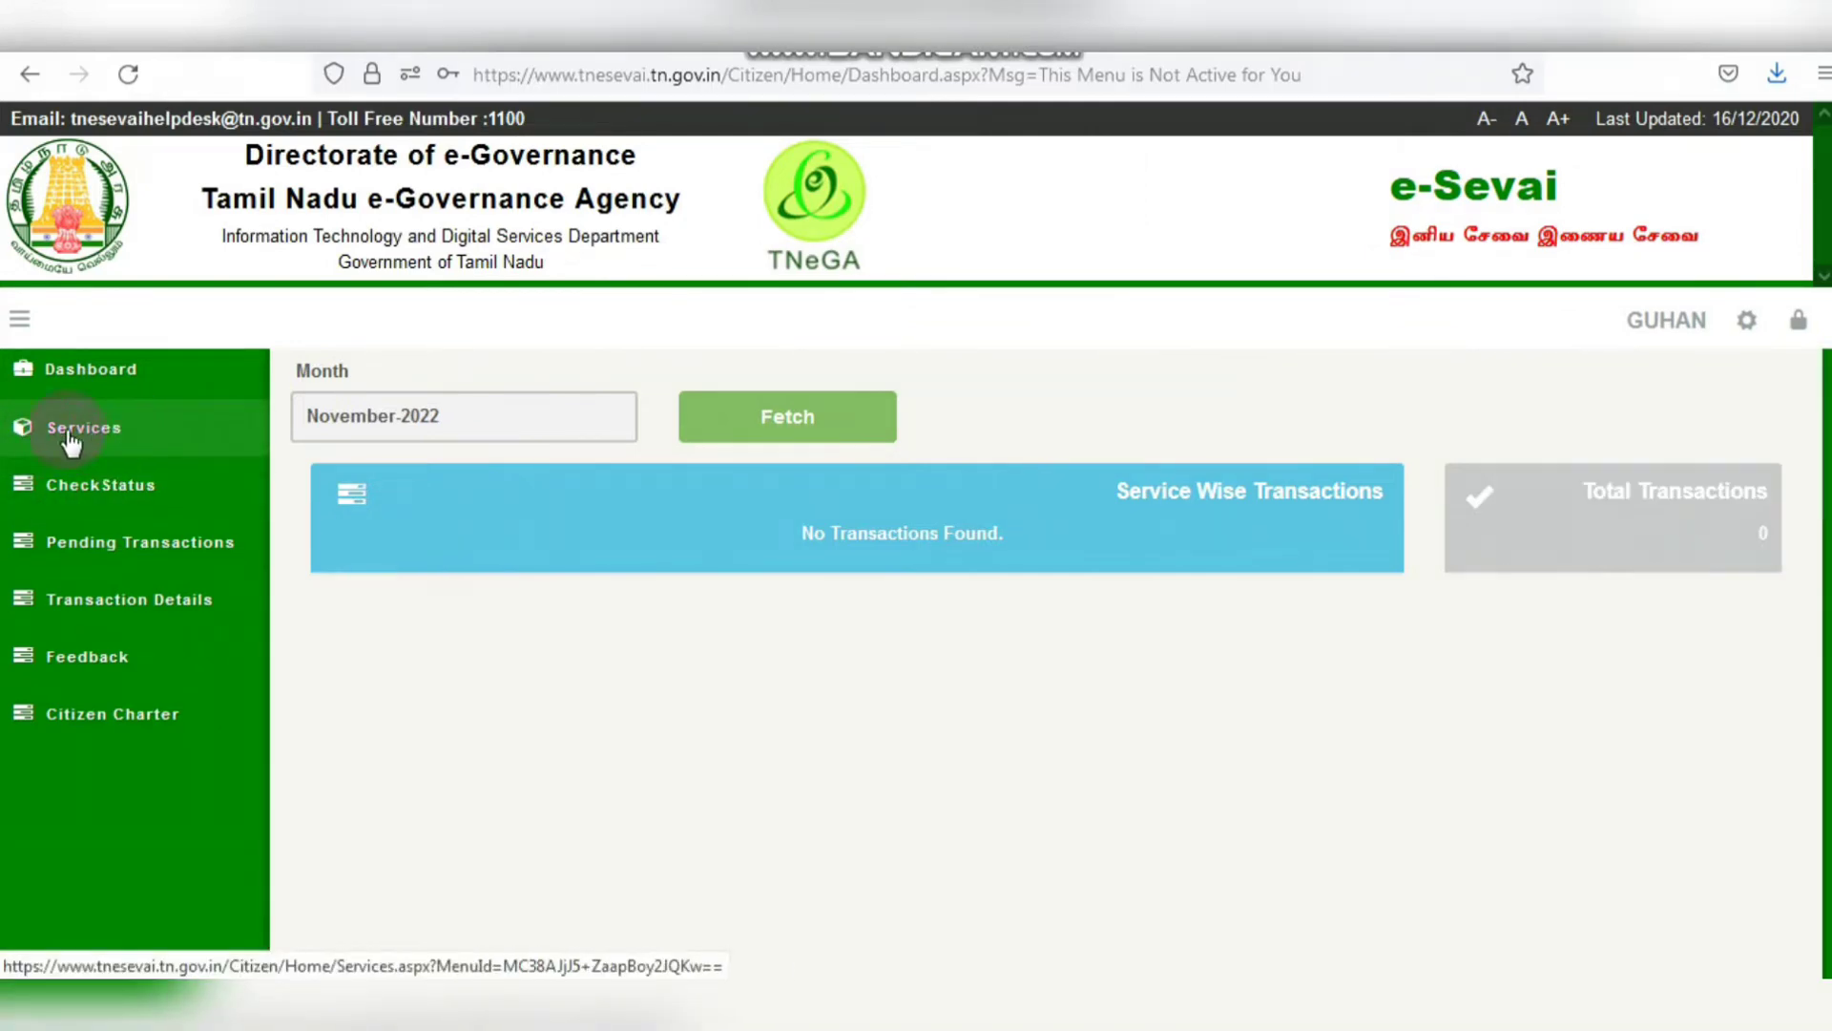
click(107, 432)
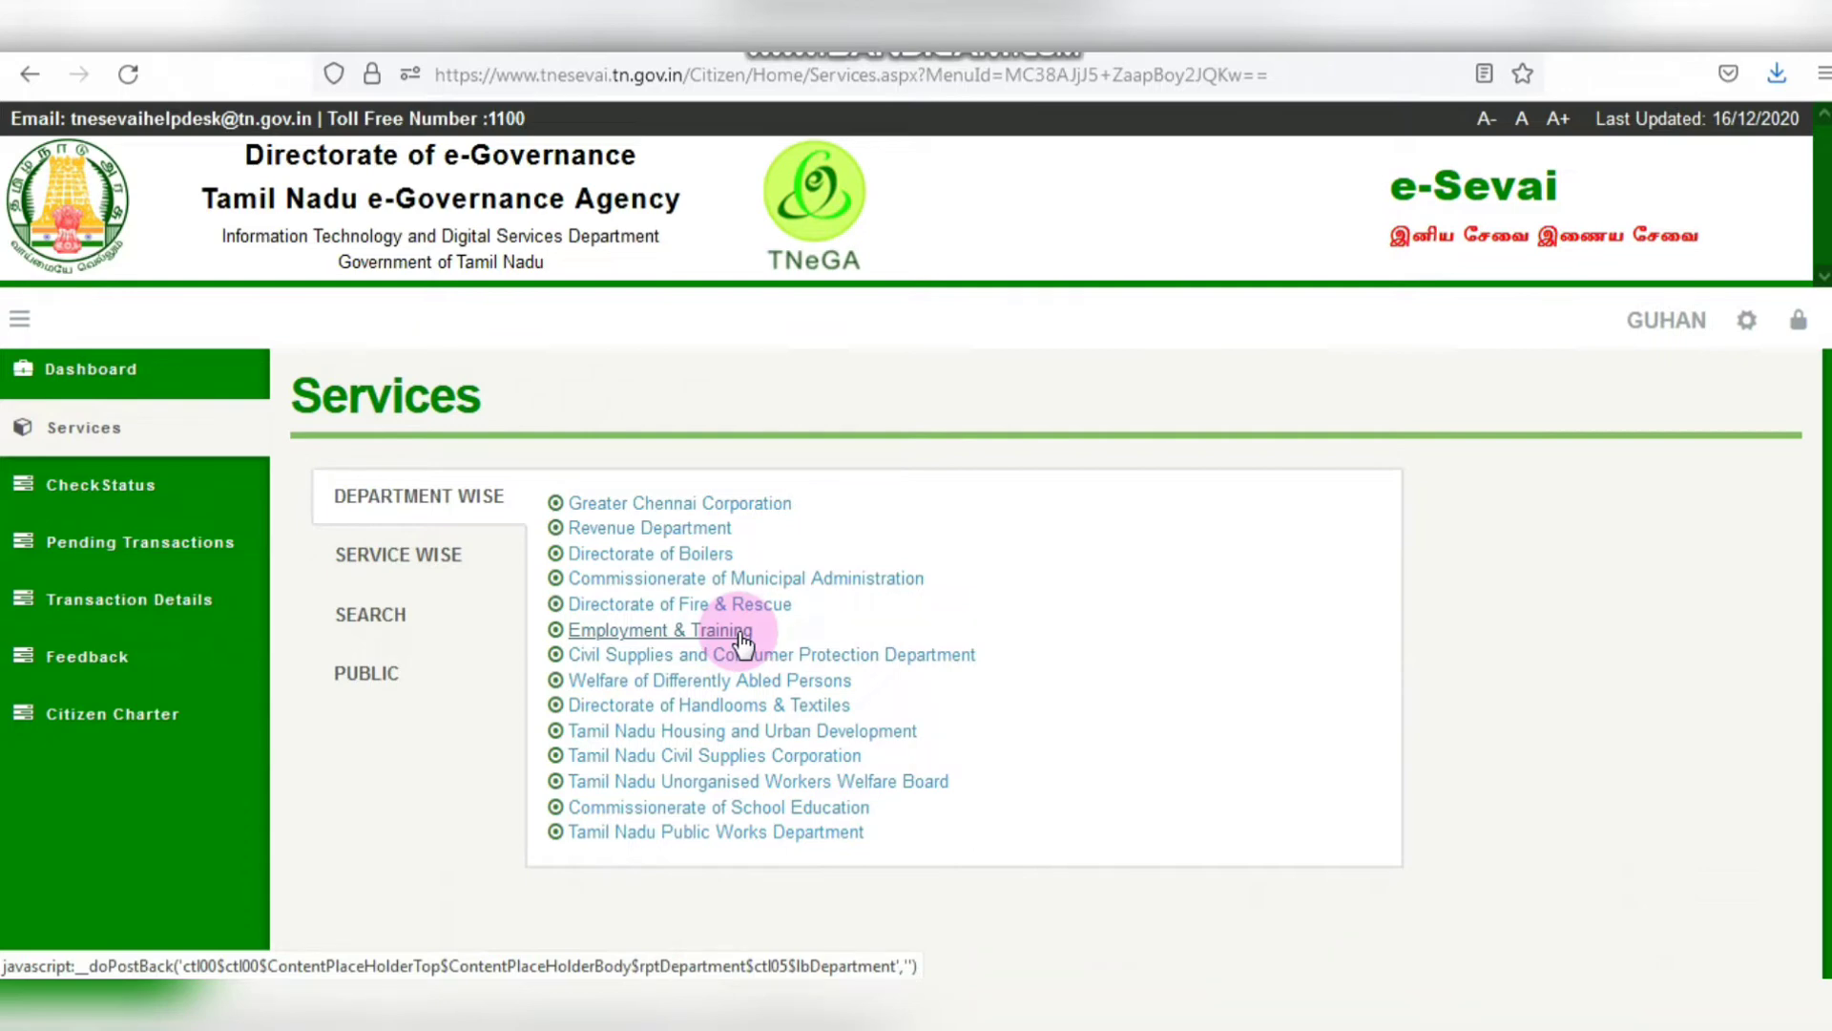
click(610, 531)
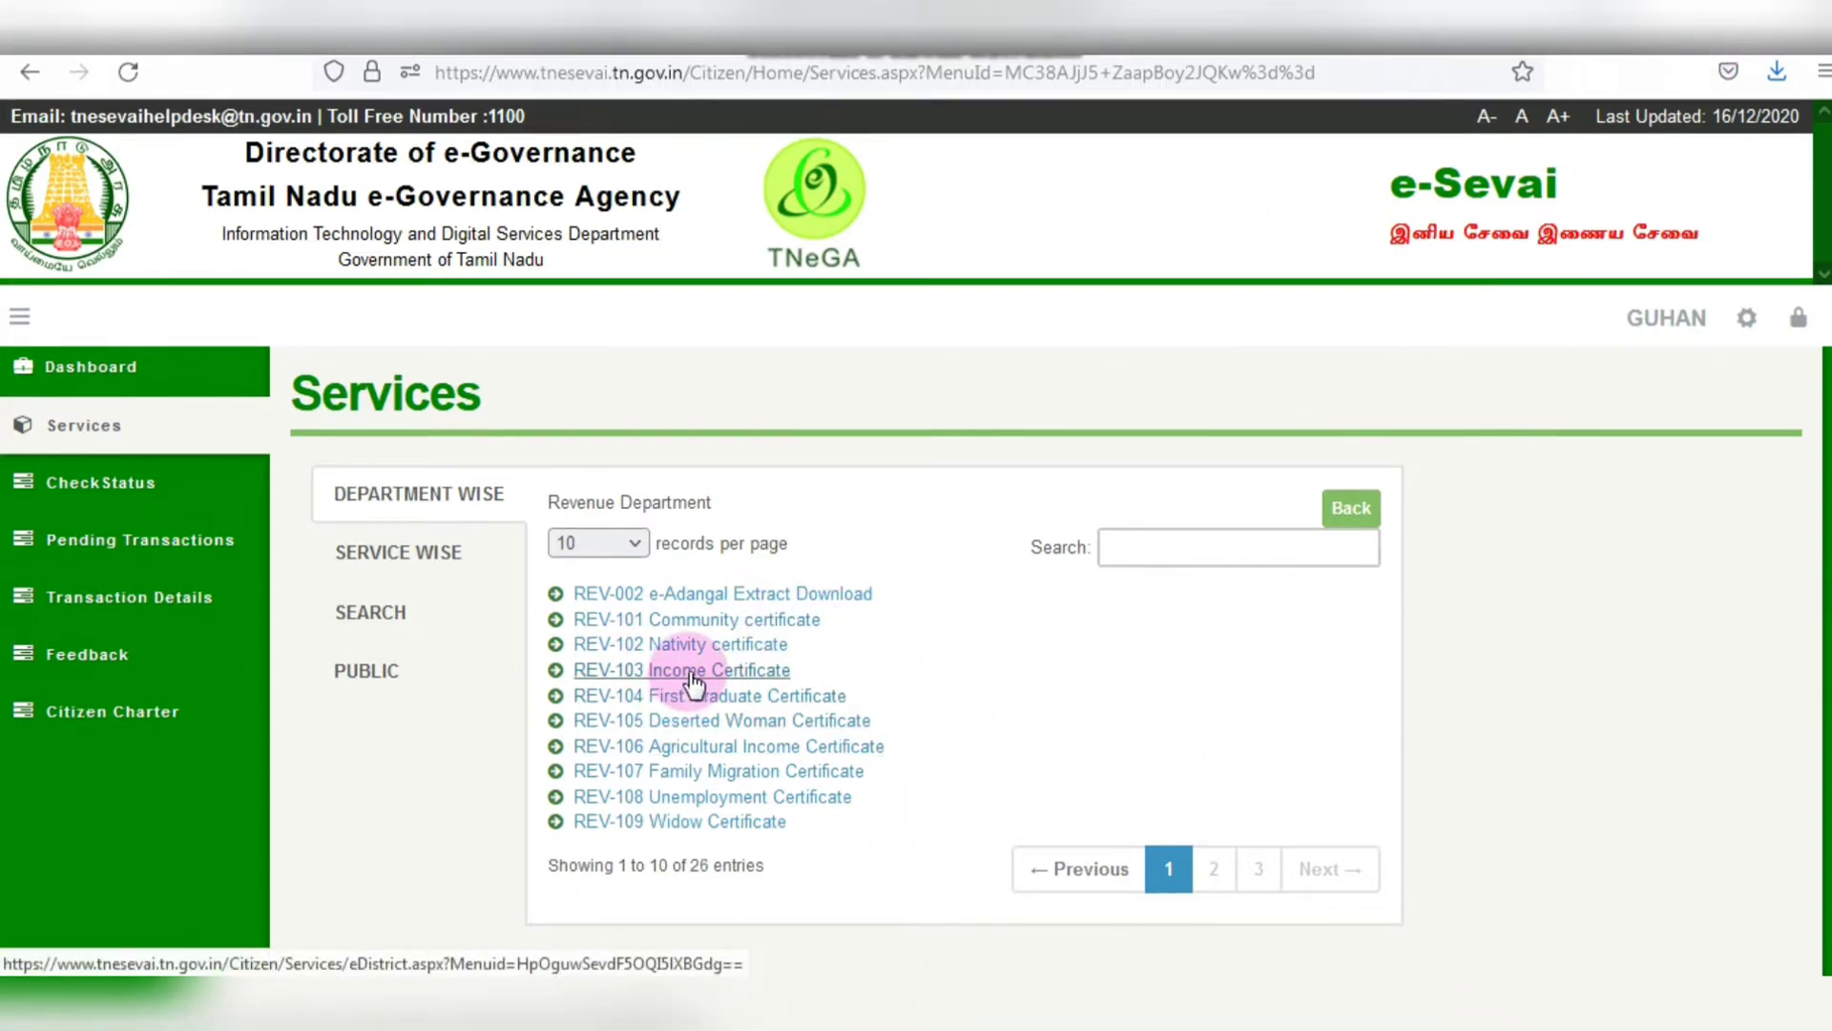
click(691, 673)
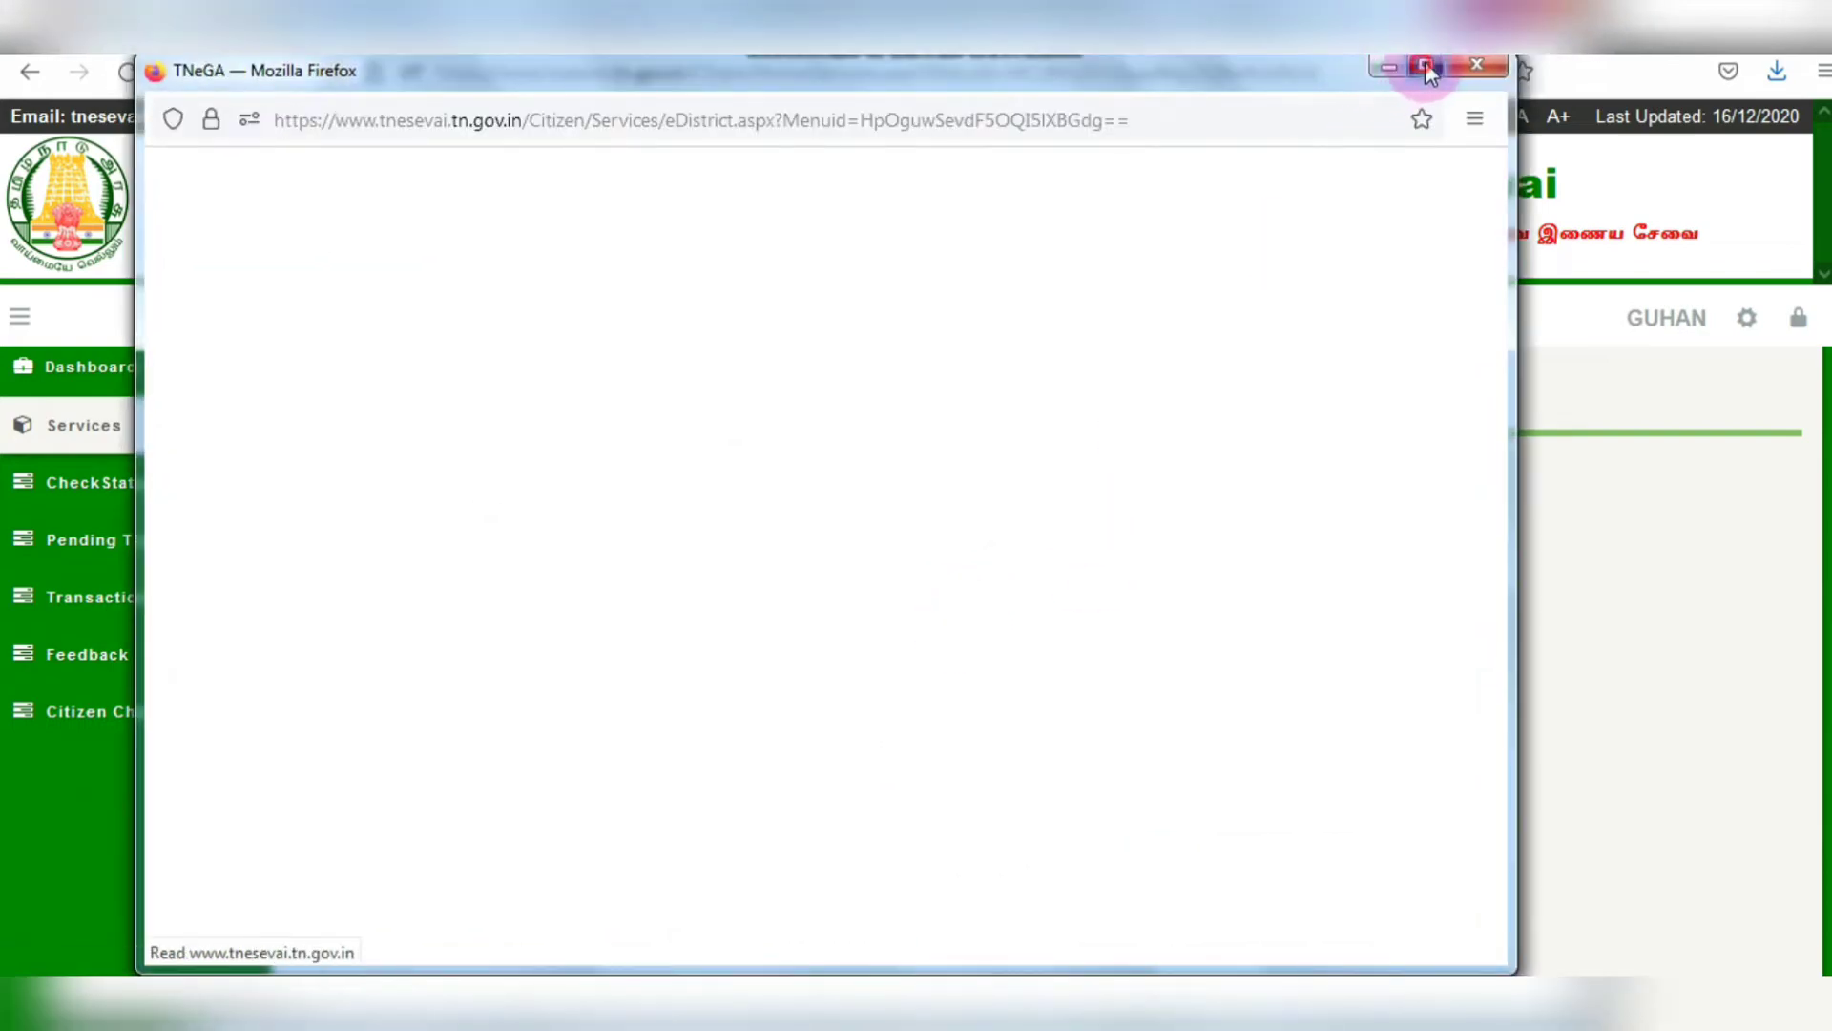
Maximize the application window and proceed past the Income Certificate instructions
click(1426, 64)
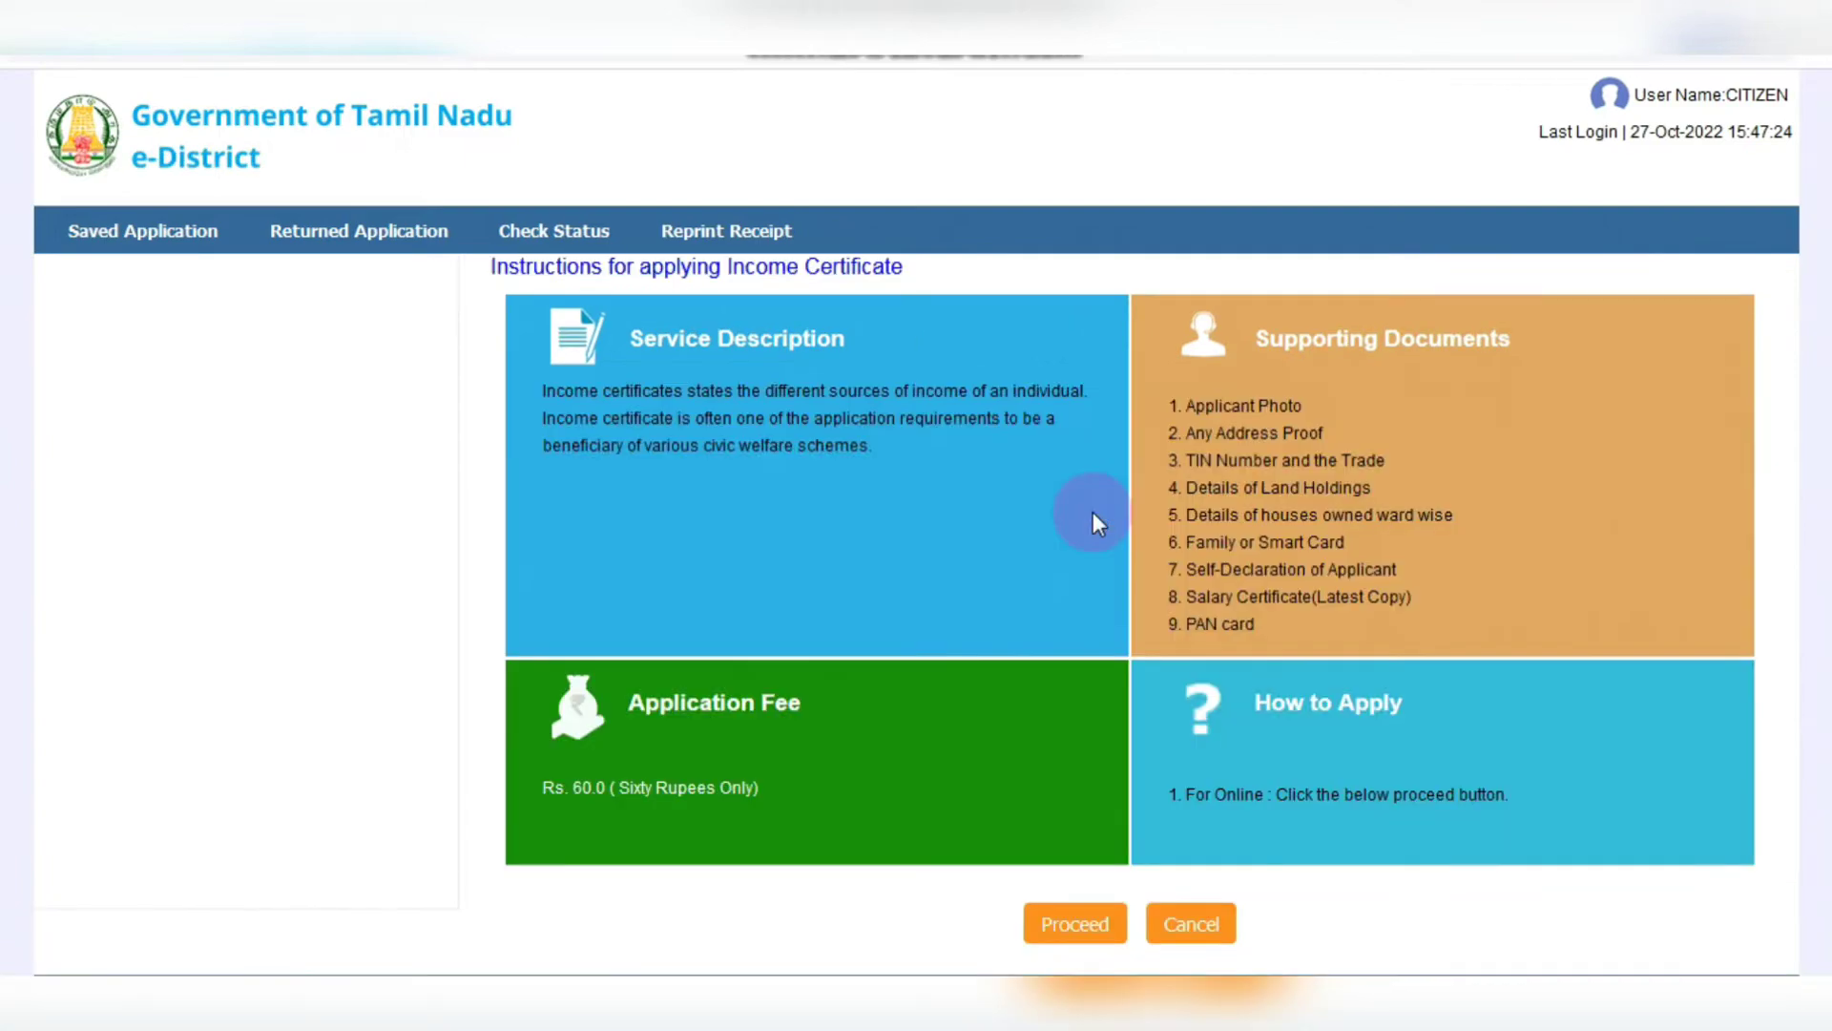
click(1077, 927)
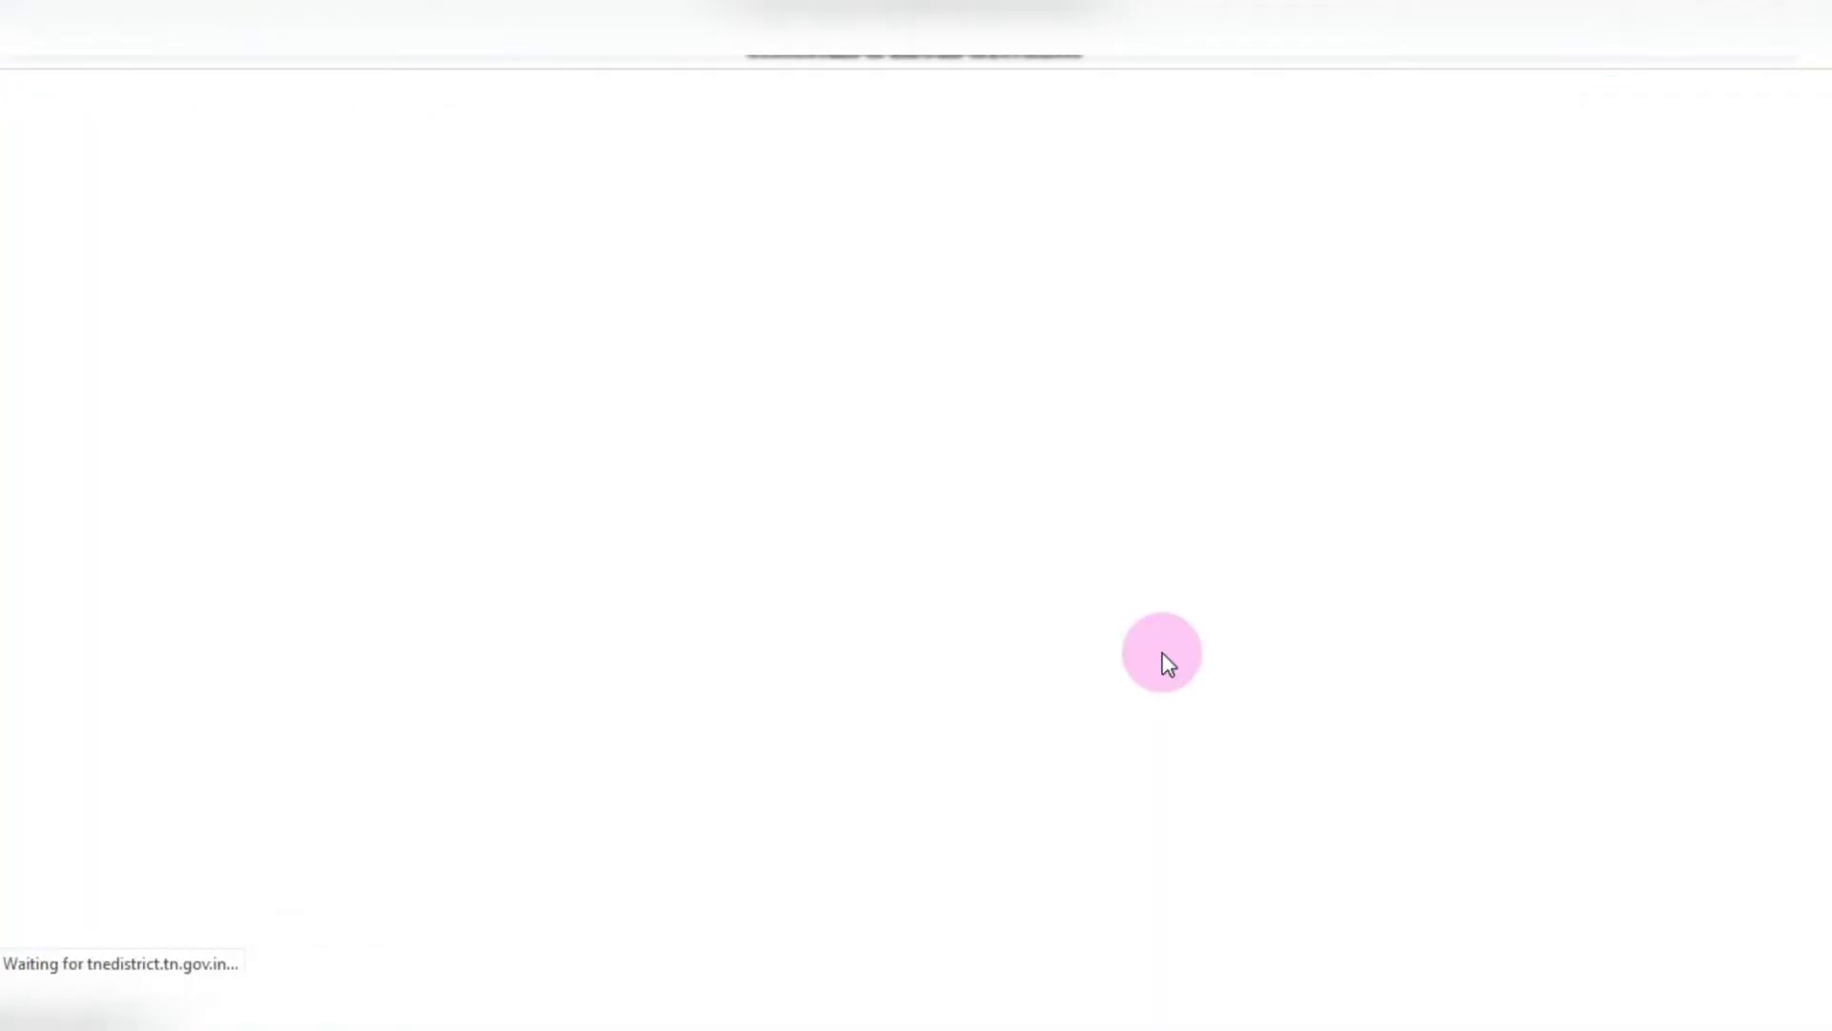
click(1166, 665)
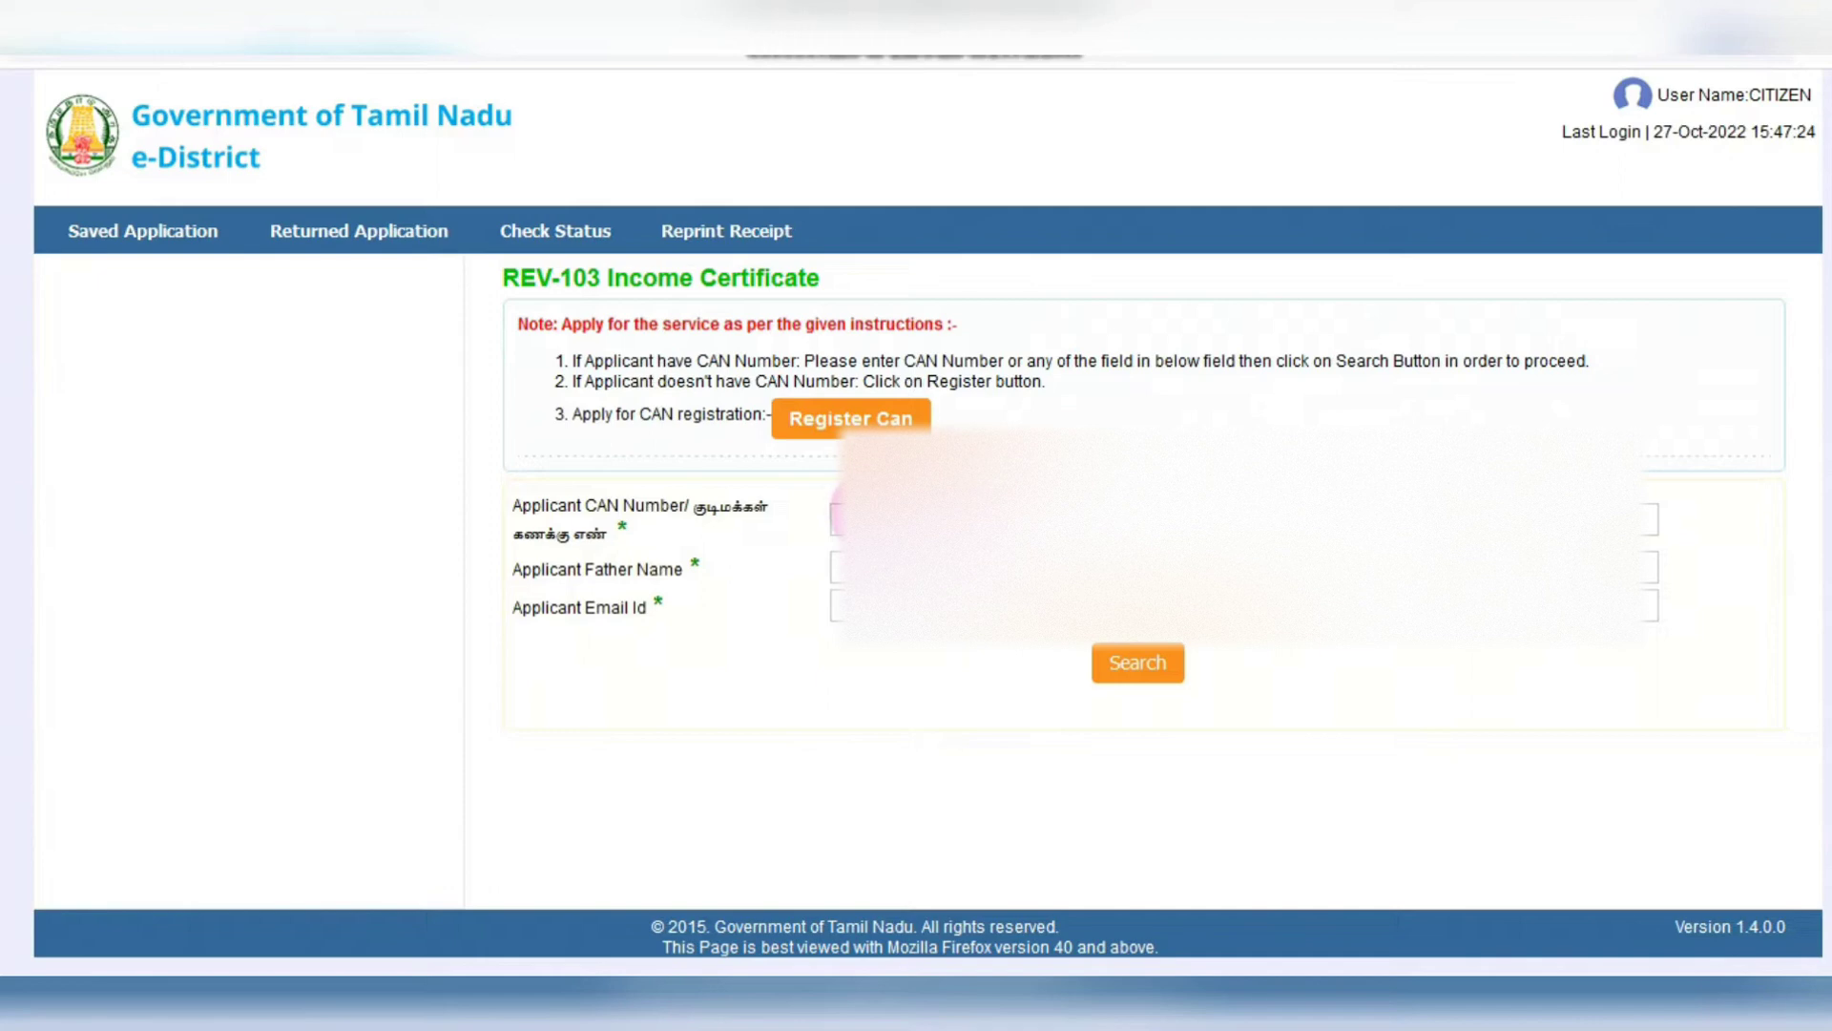
Search by the applicant's e-mail and select the matching CAN record
click(1489, 611)
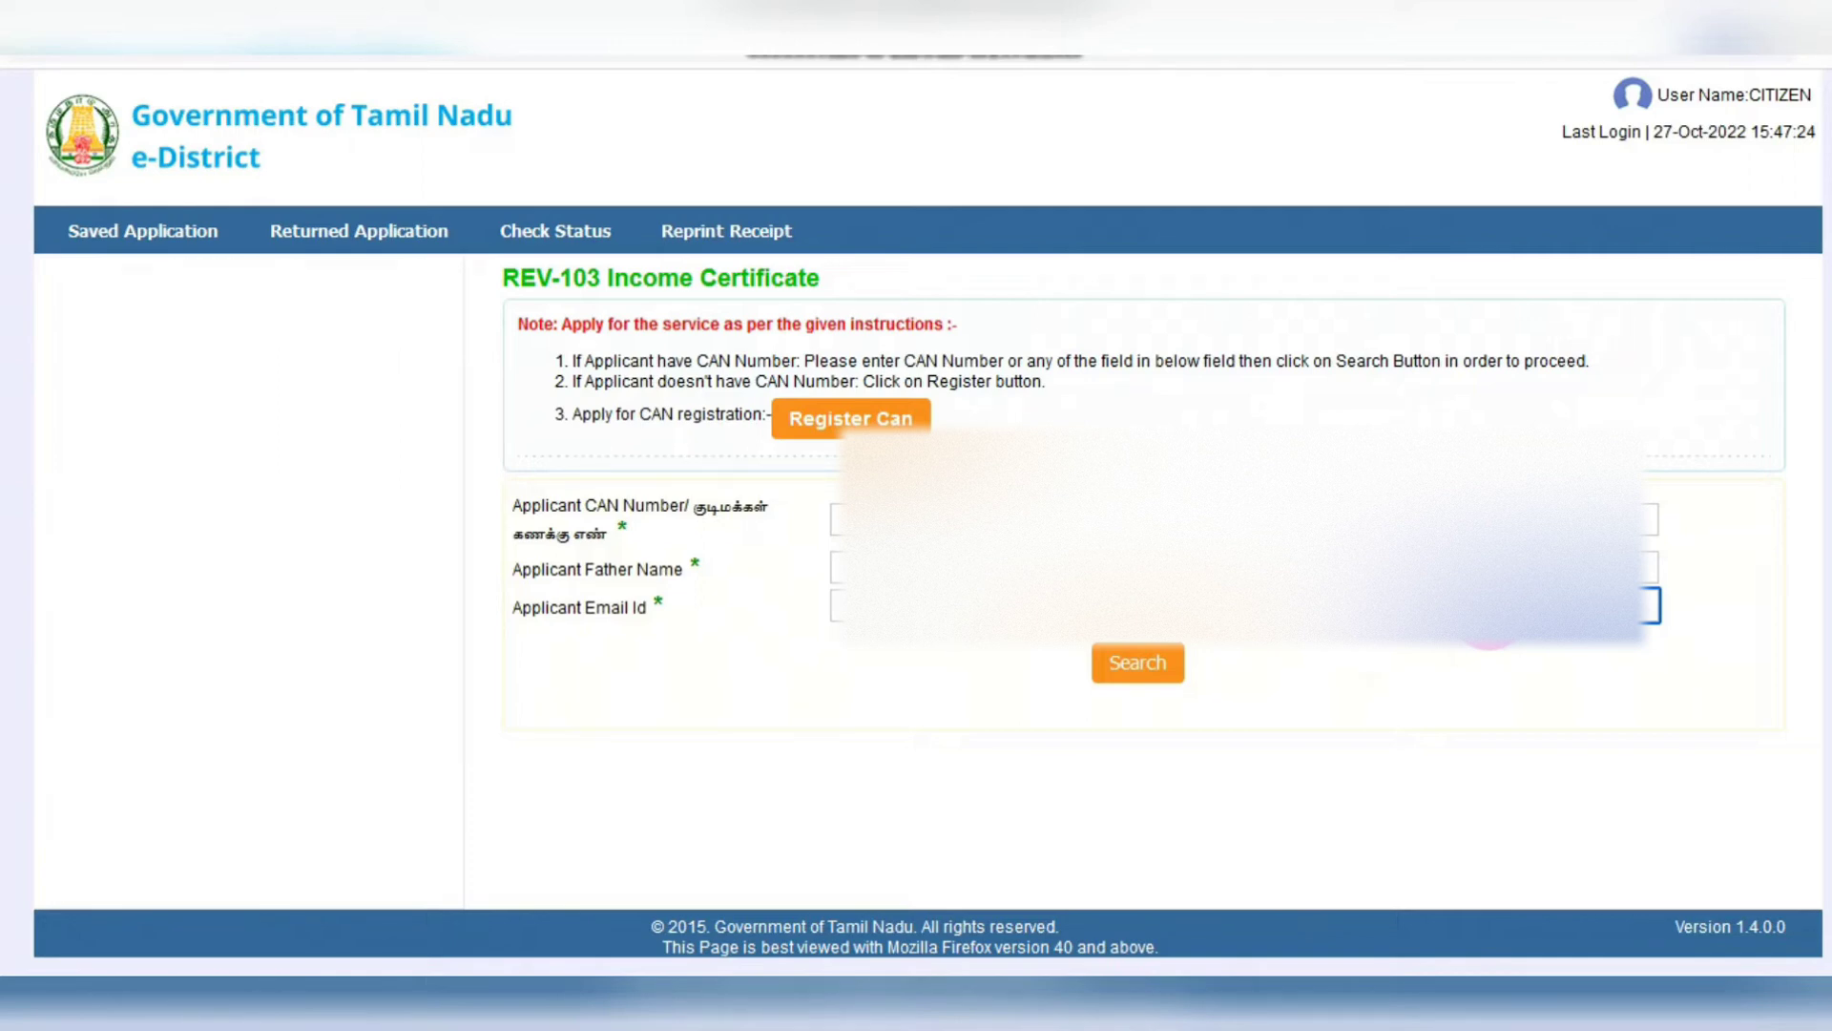
click(1162, 663)
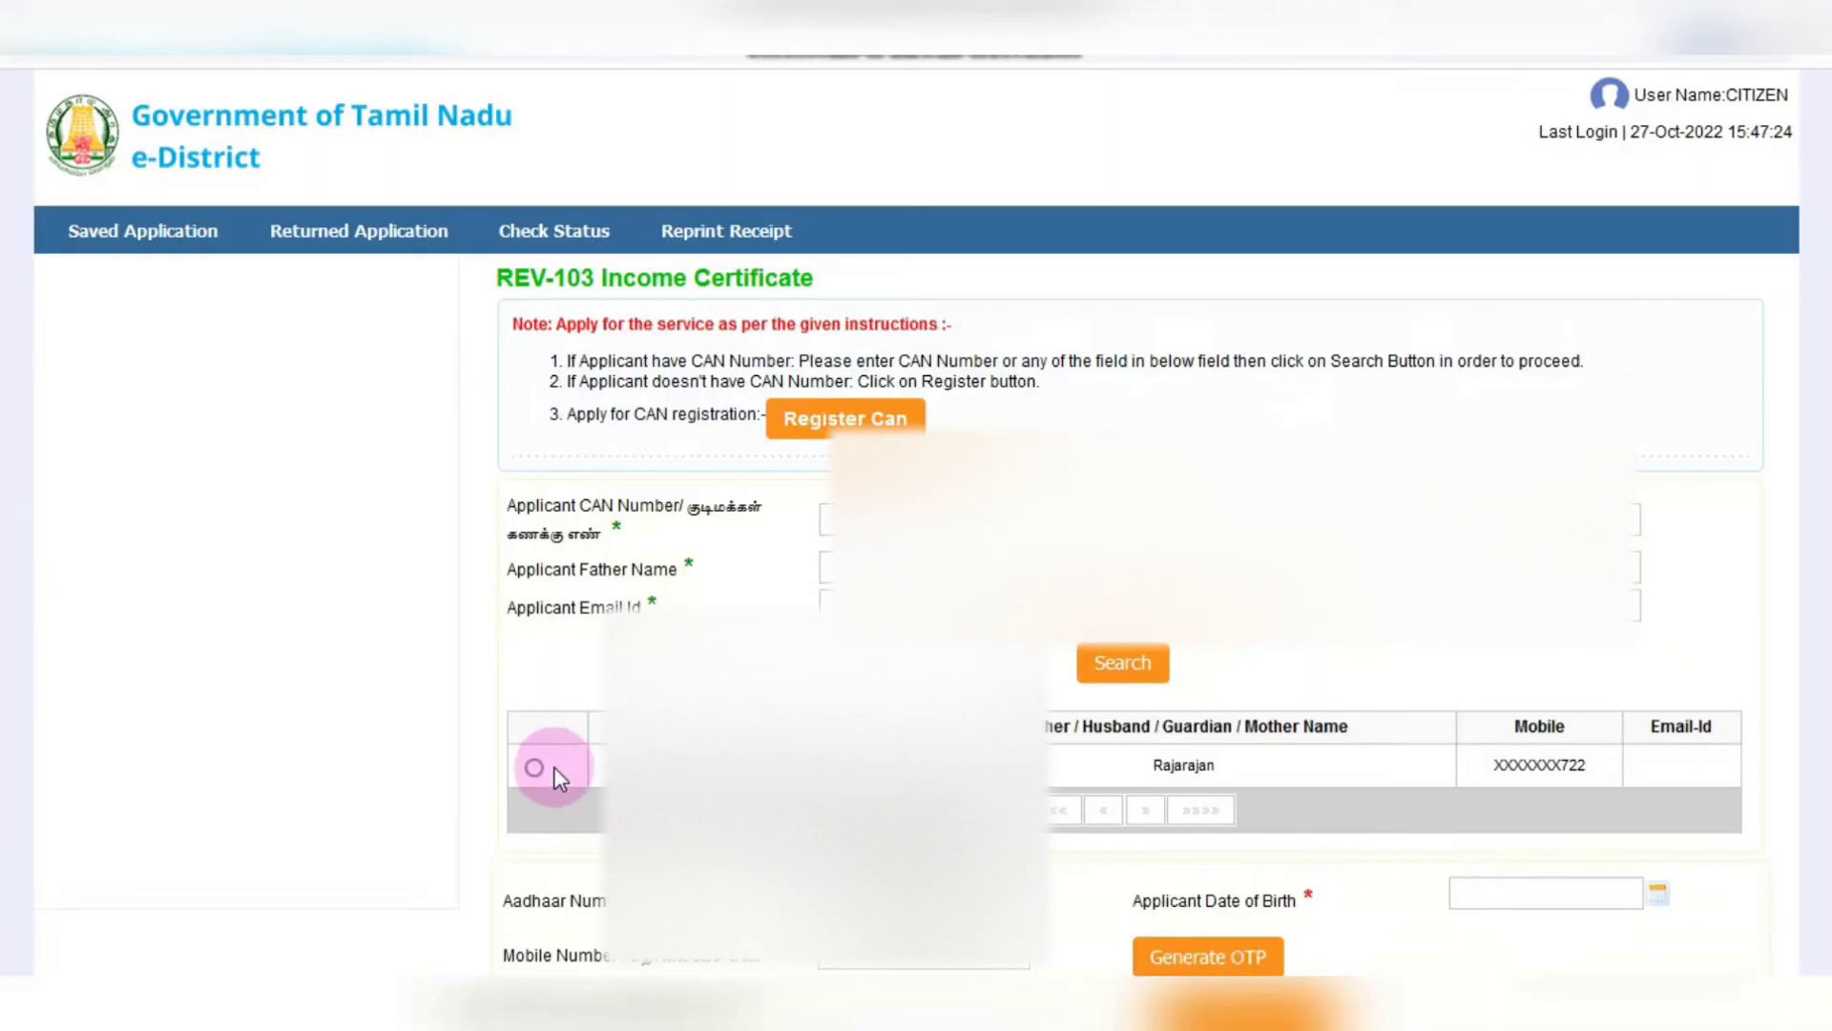
click(535, 769)
scroll(535, 769, down, 1)
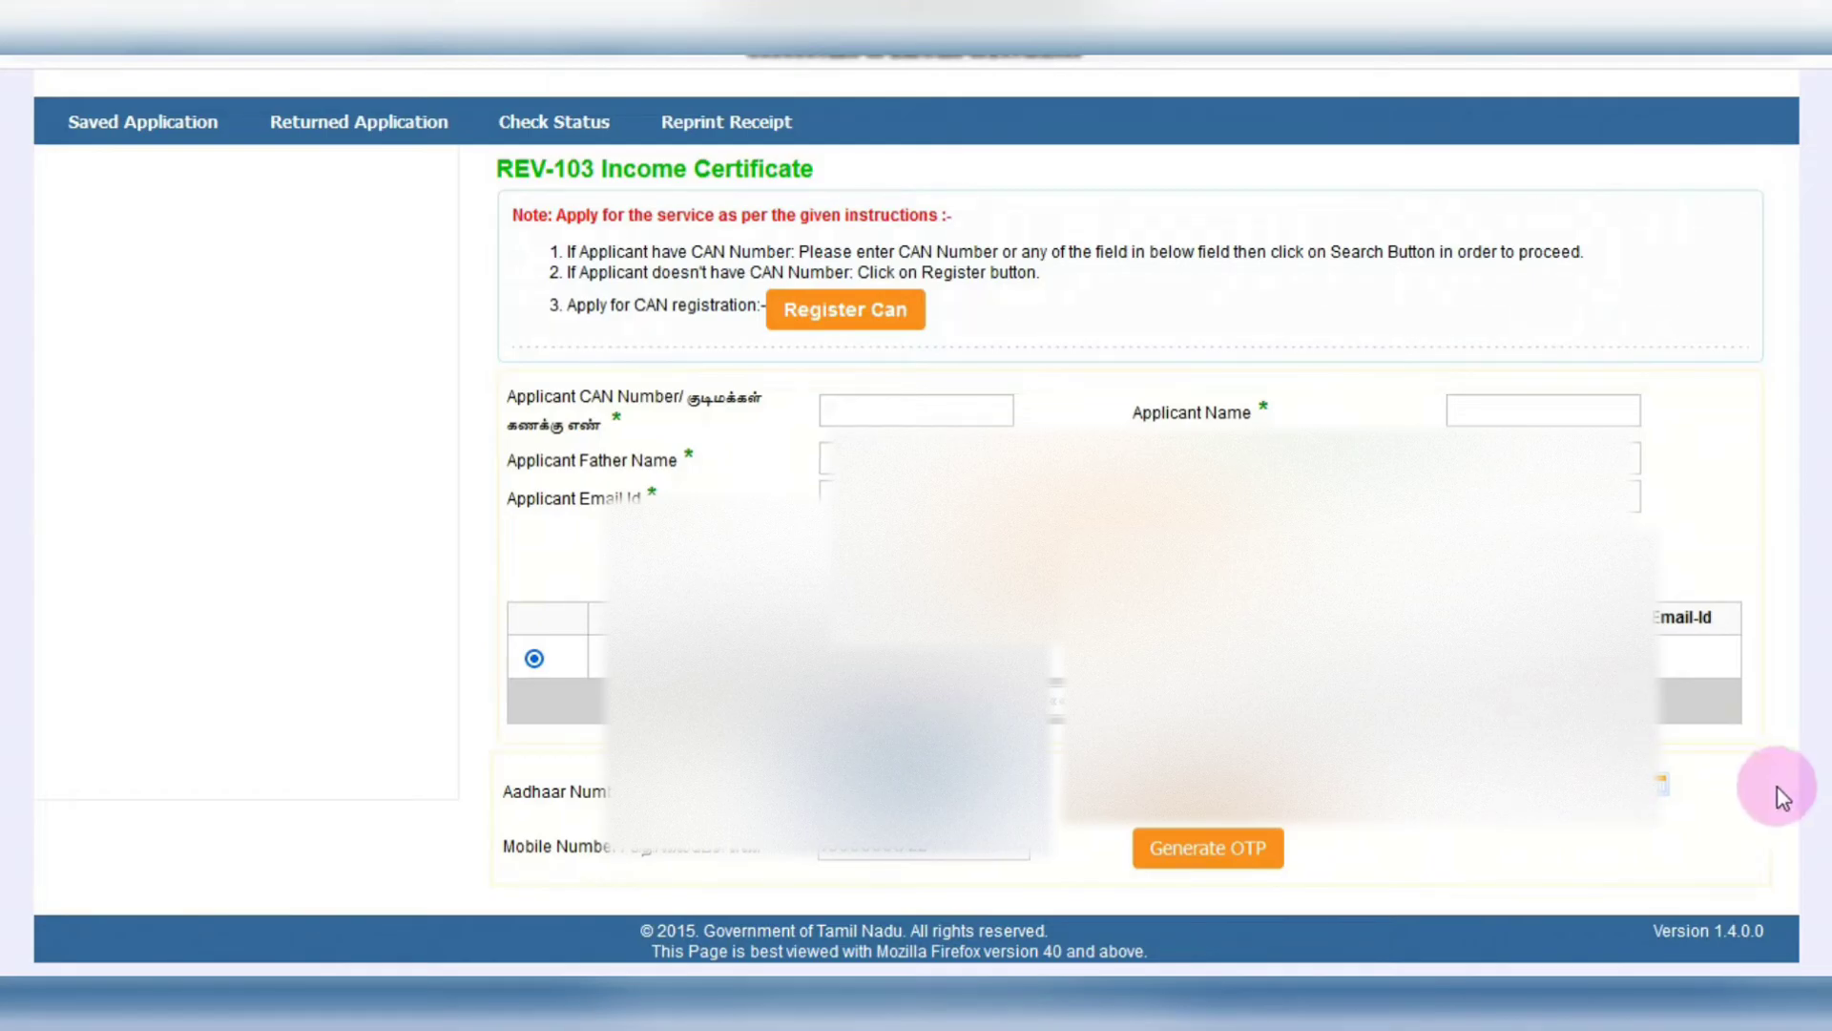
click(1662, 783)
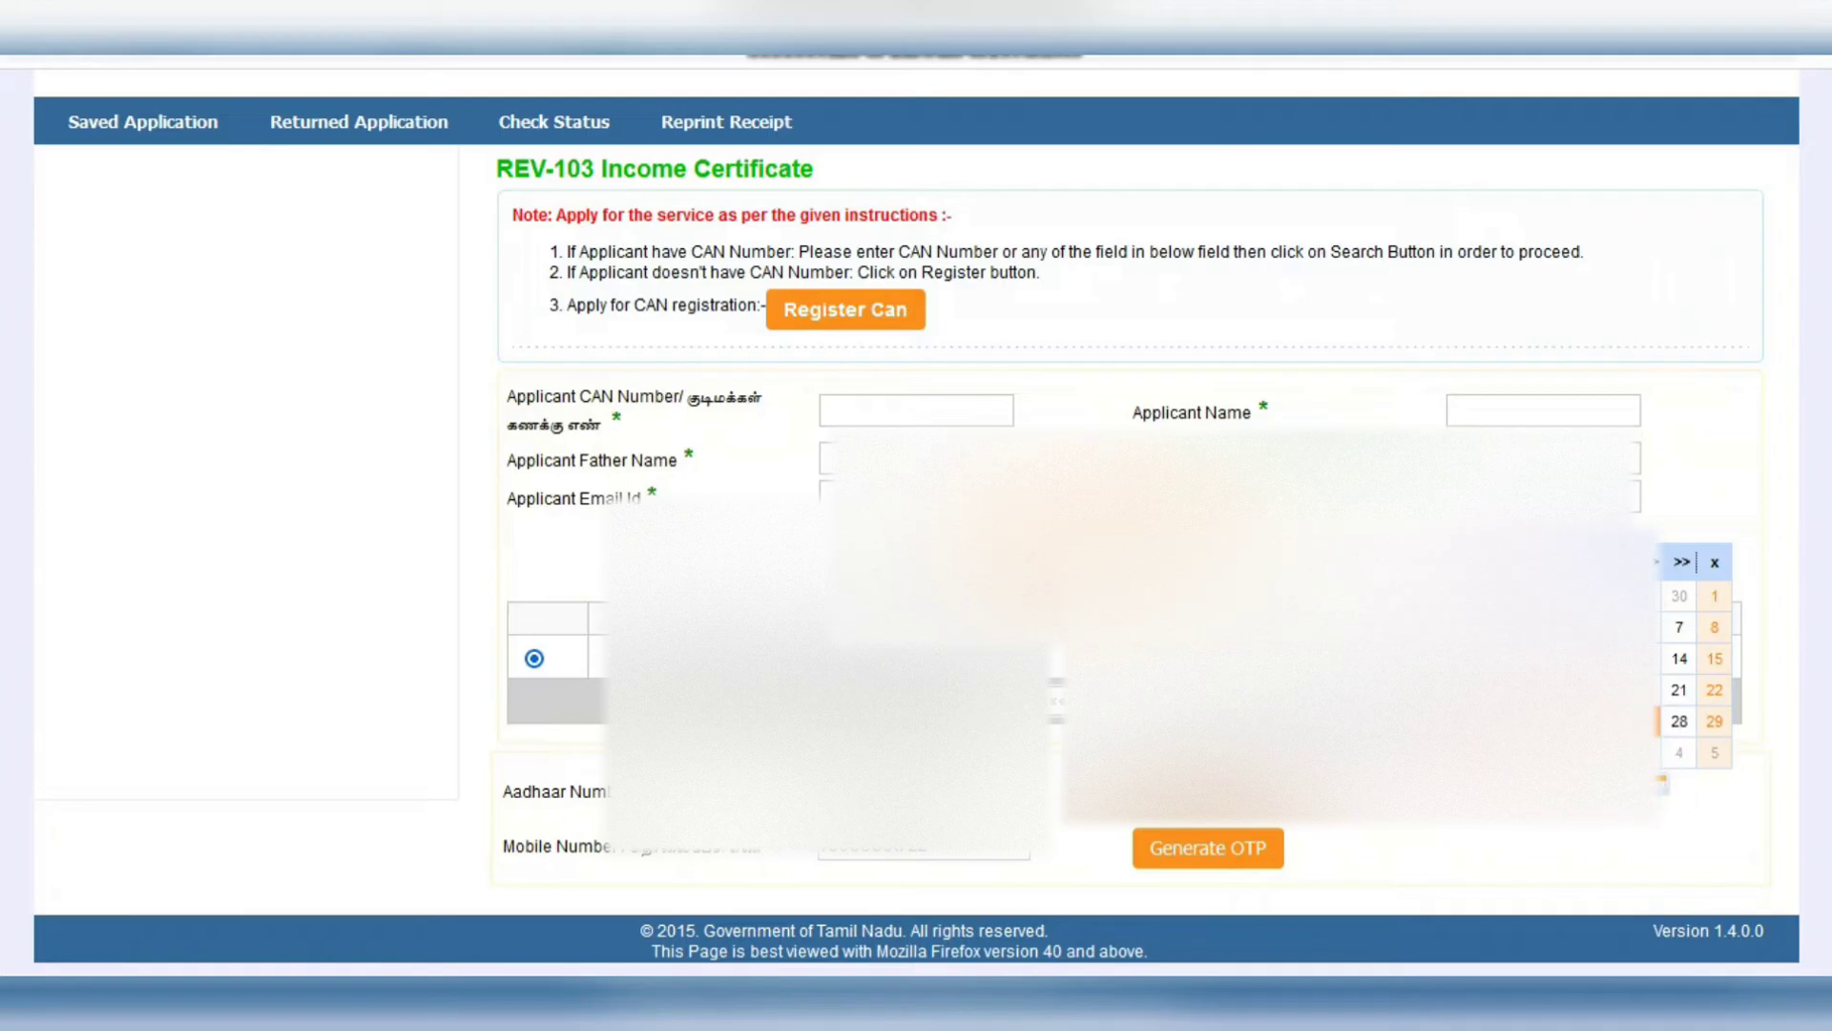
click(1567, 562)
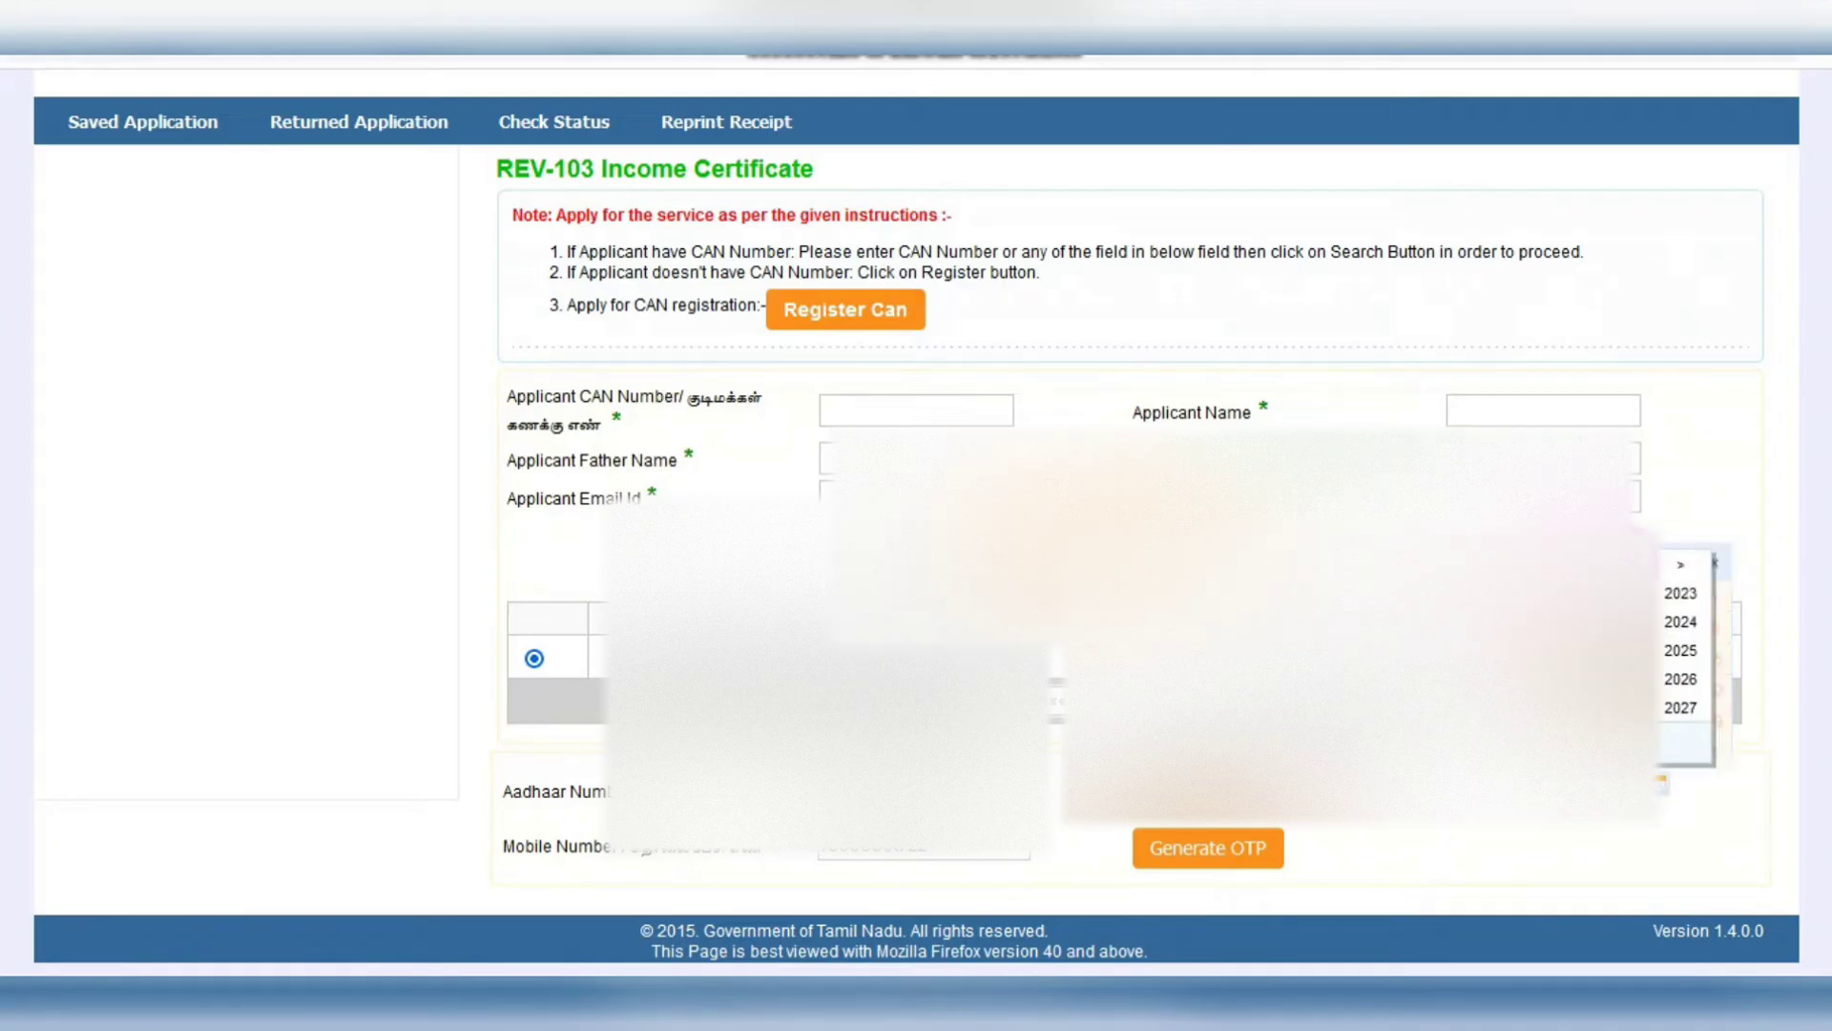
click(1627, 564)
click(1627, 564)
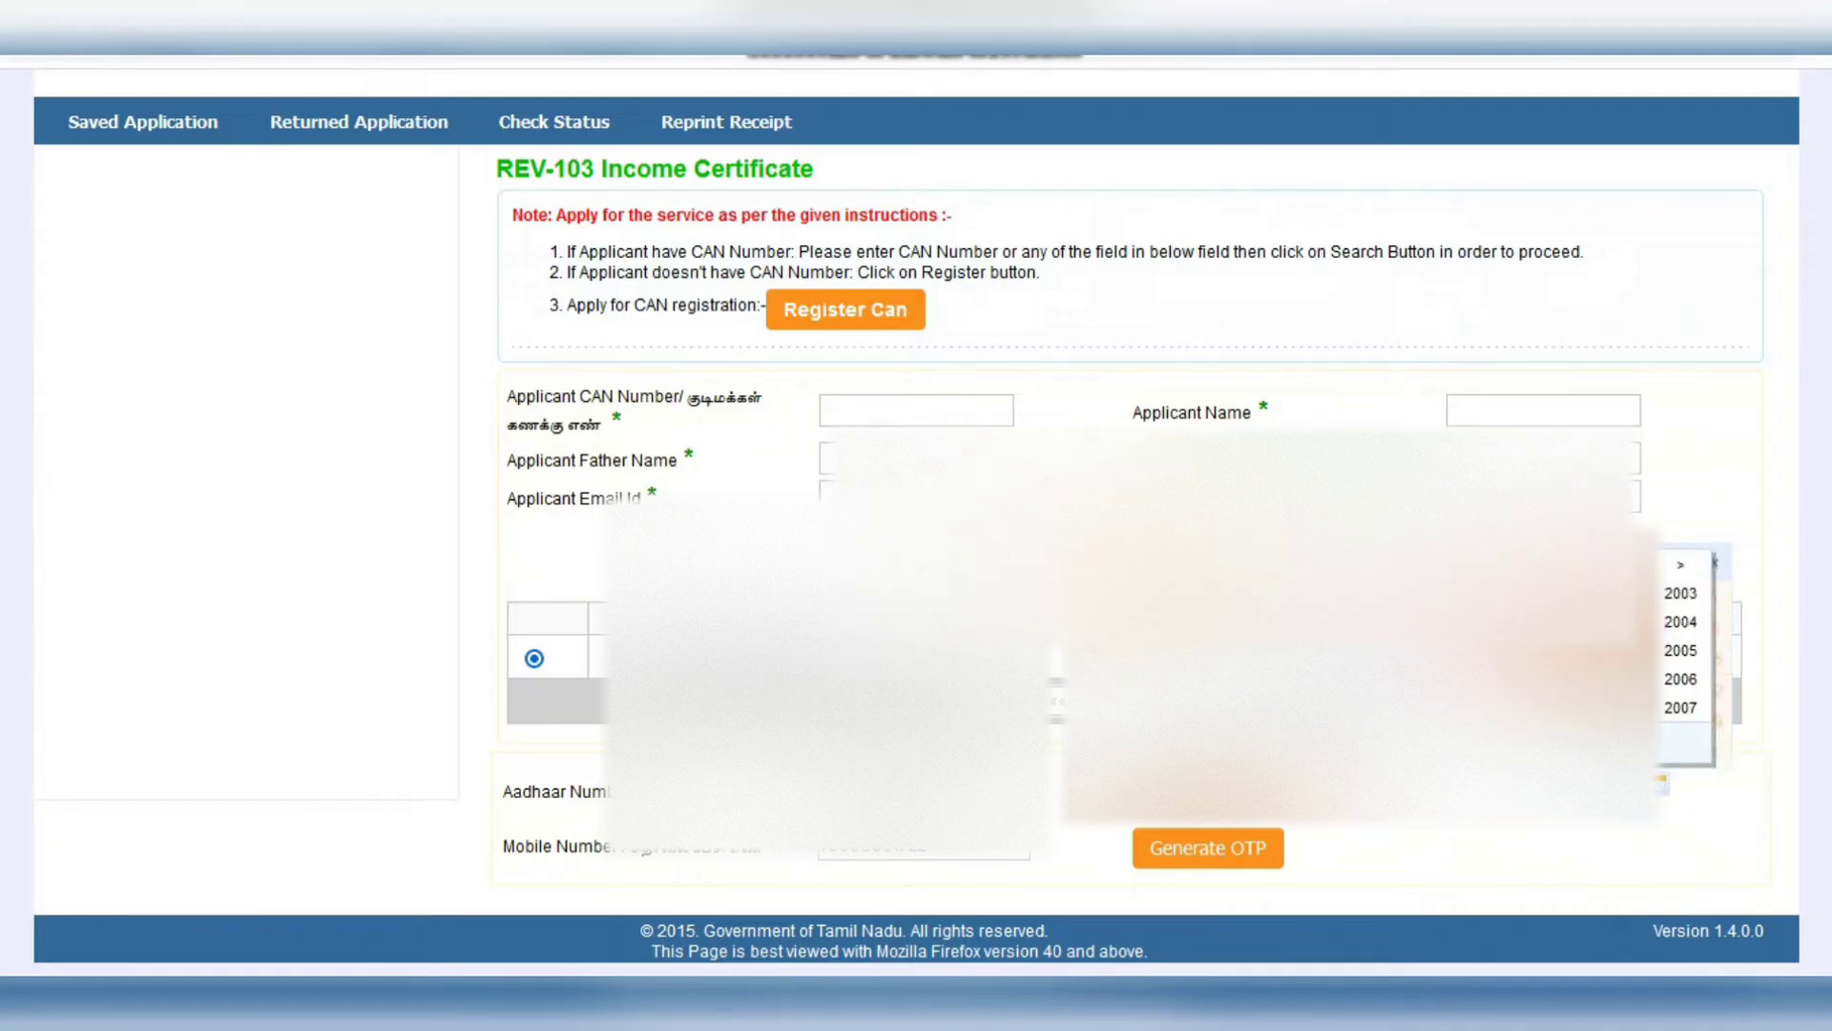
click(1559, 744)
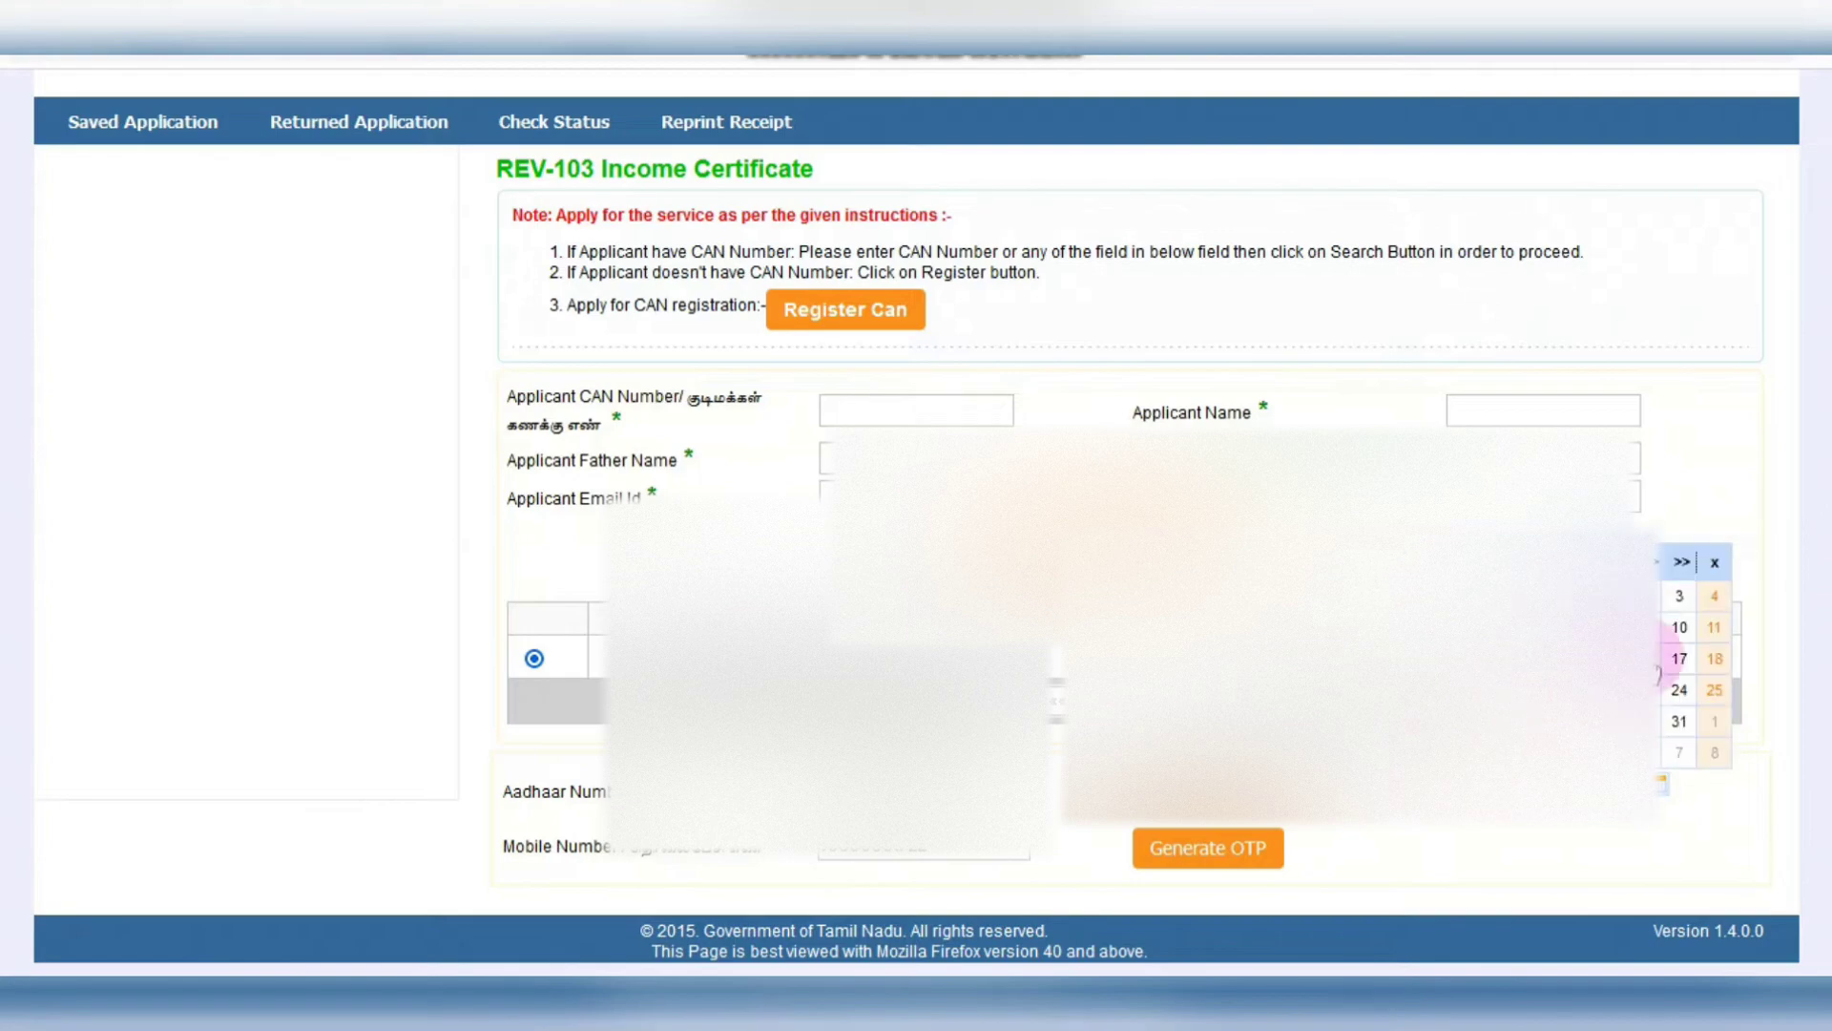
click(1680, 658)
Generate an OTP and confirm it with the received code
click(1188, 857)
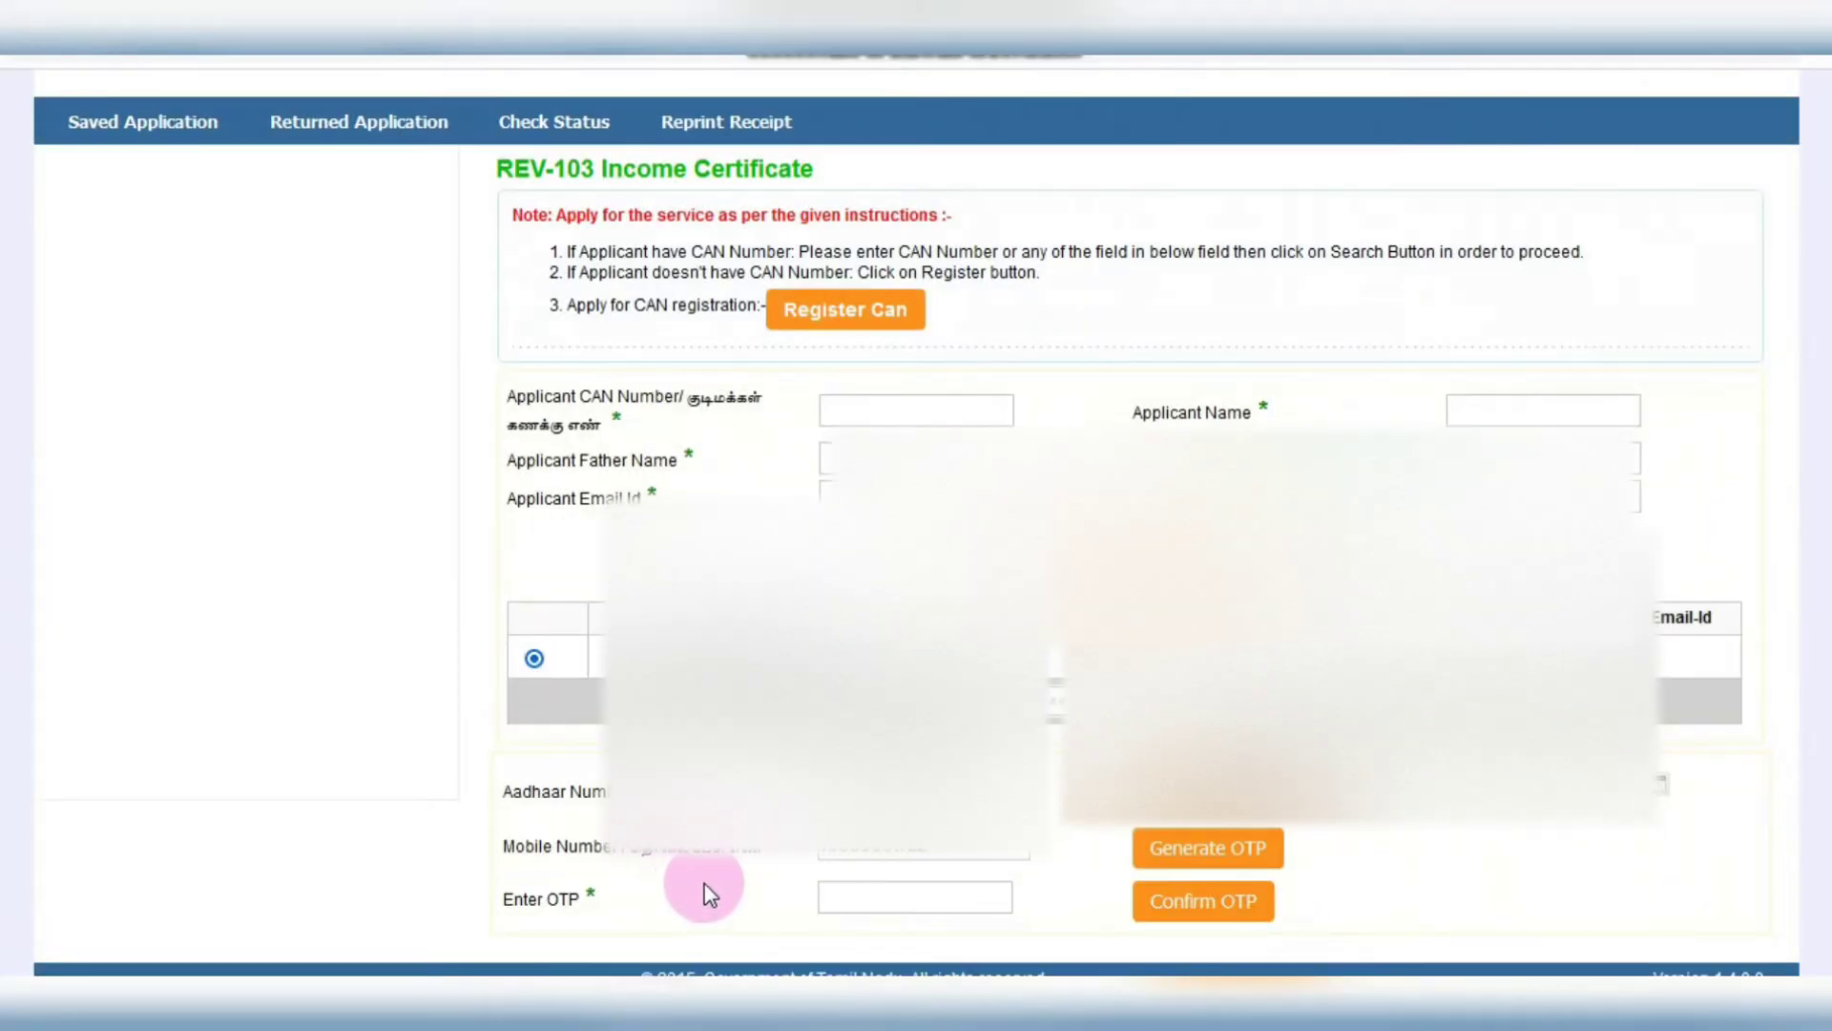
click(845, 896)
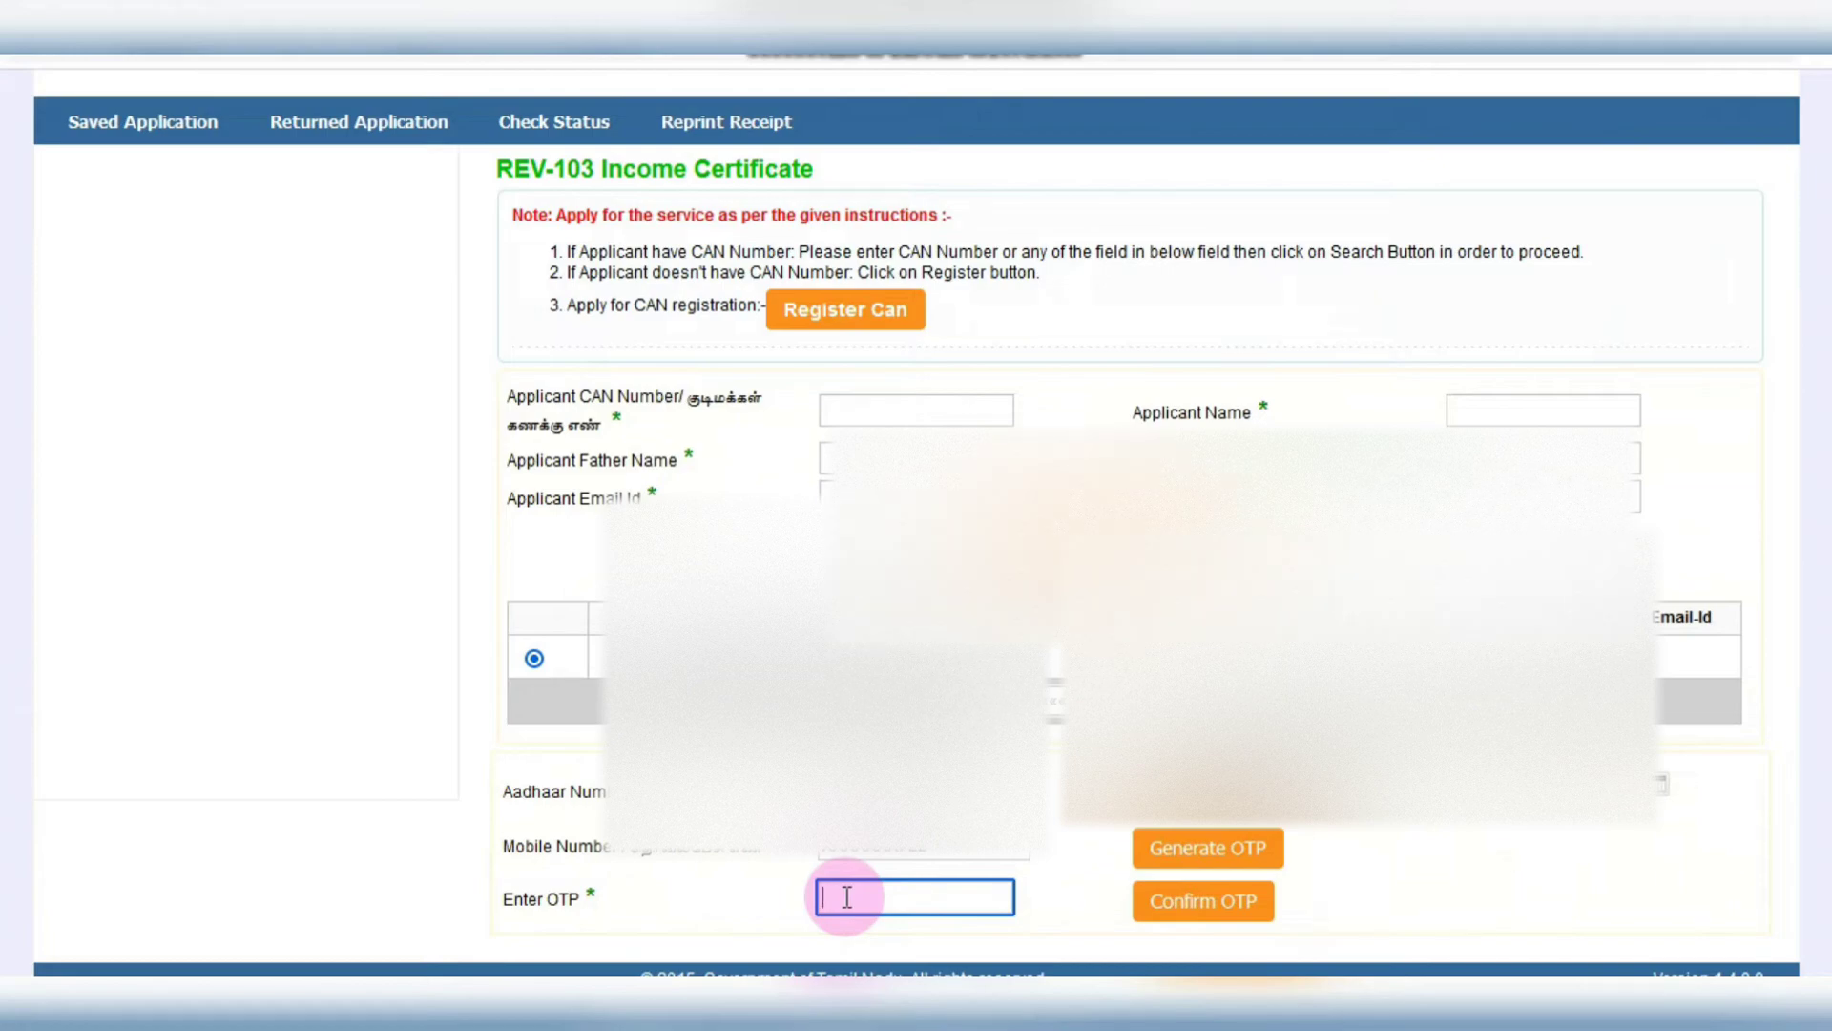
click(975, 895)
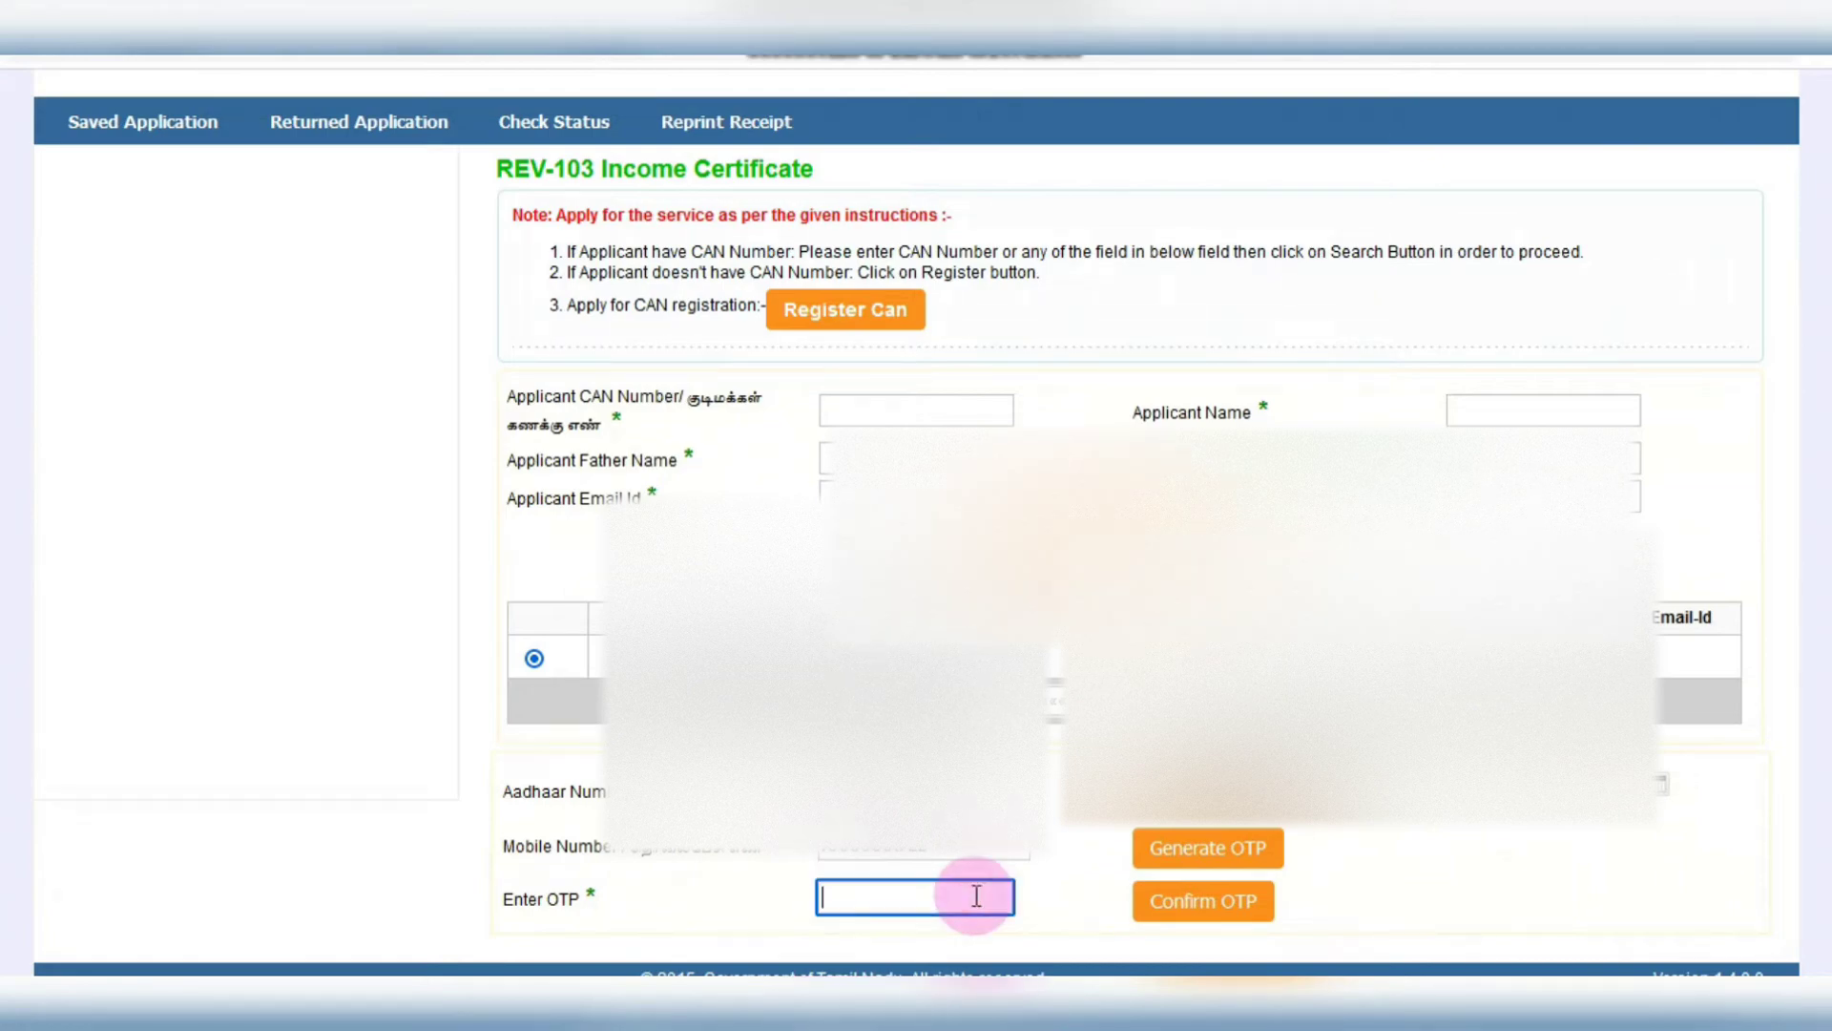
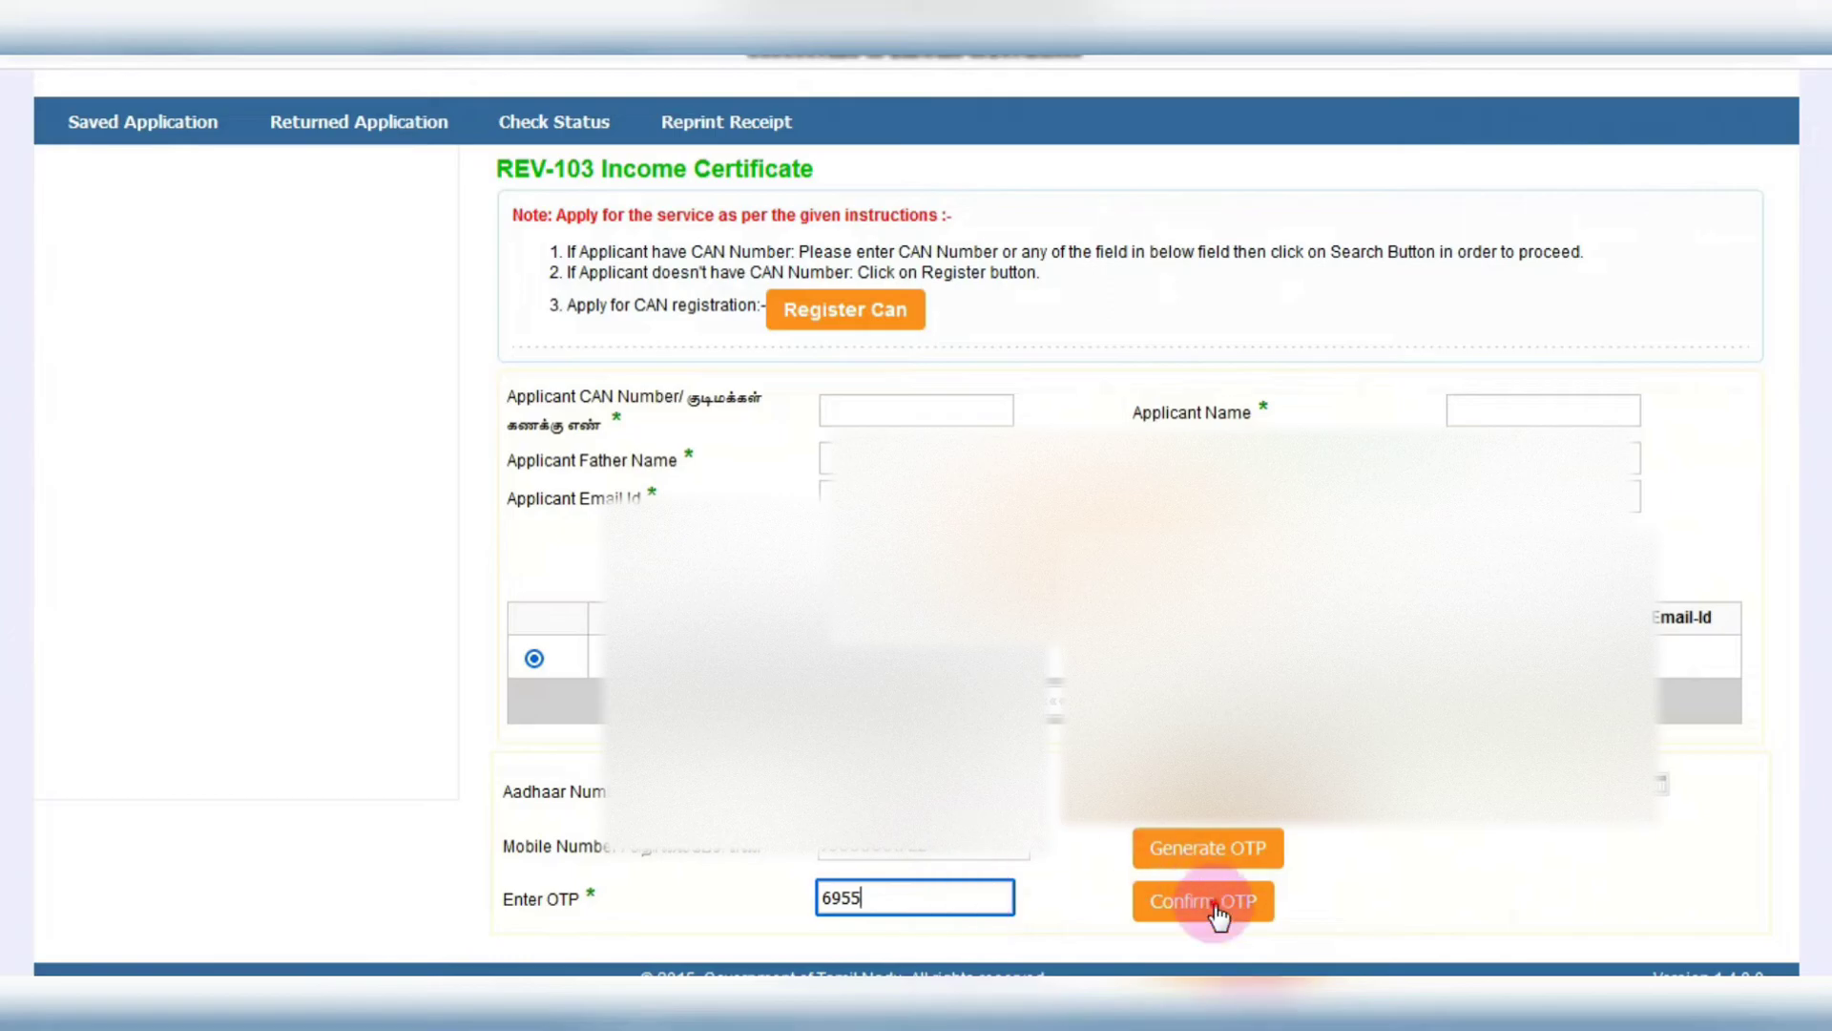
click(1216, 906)
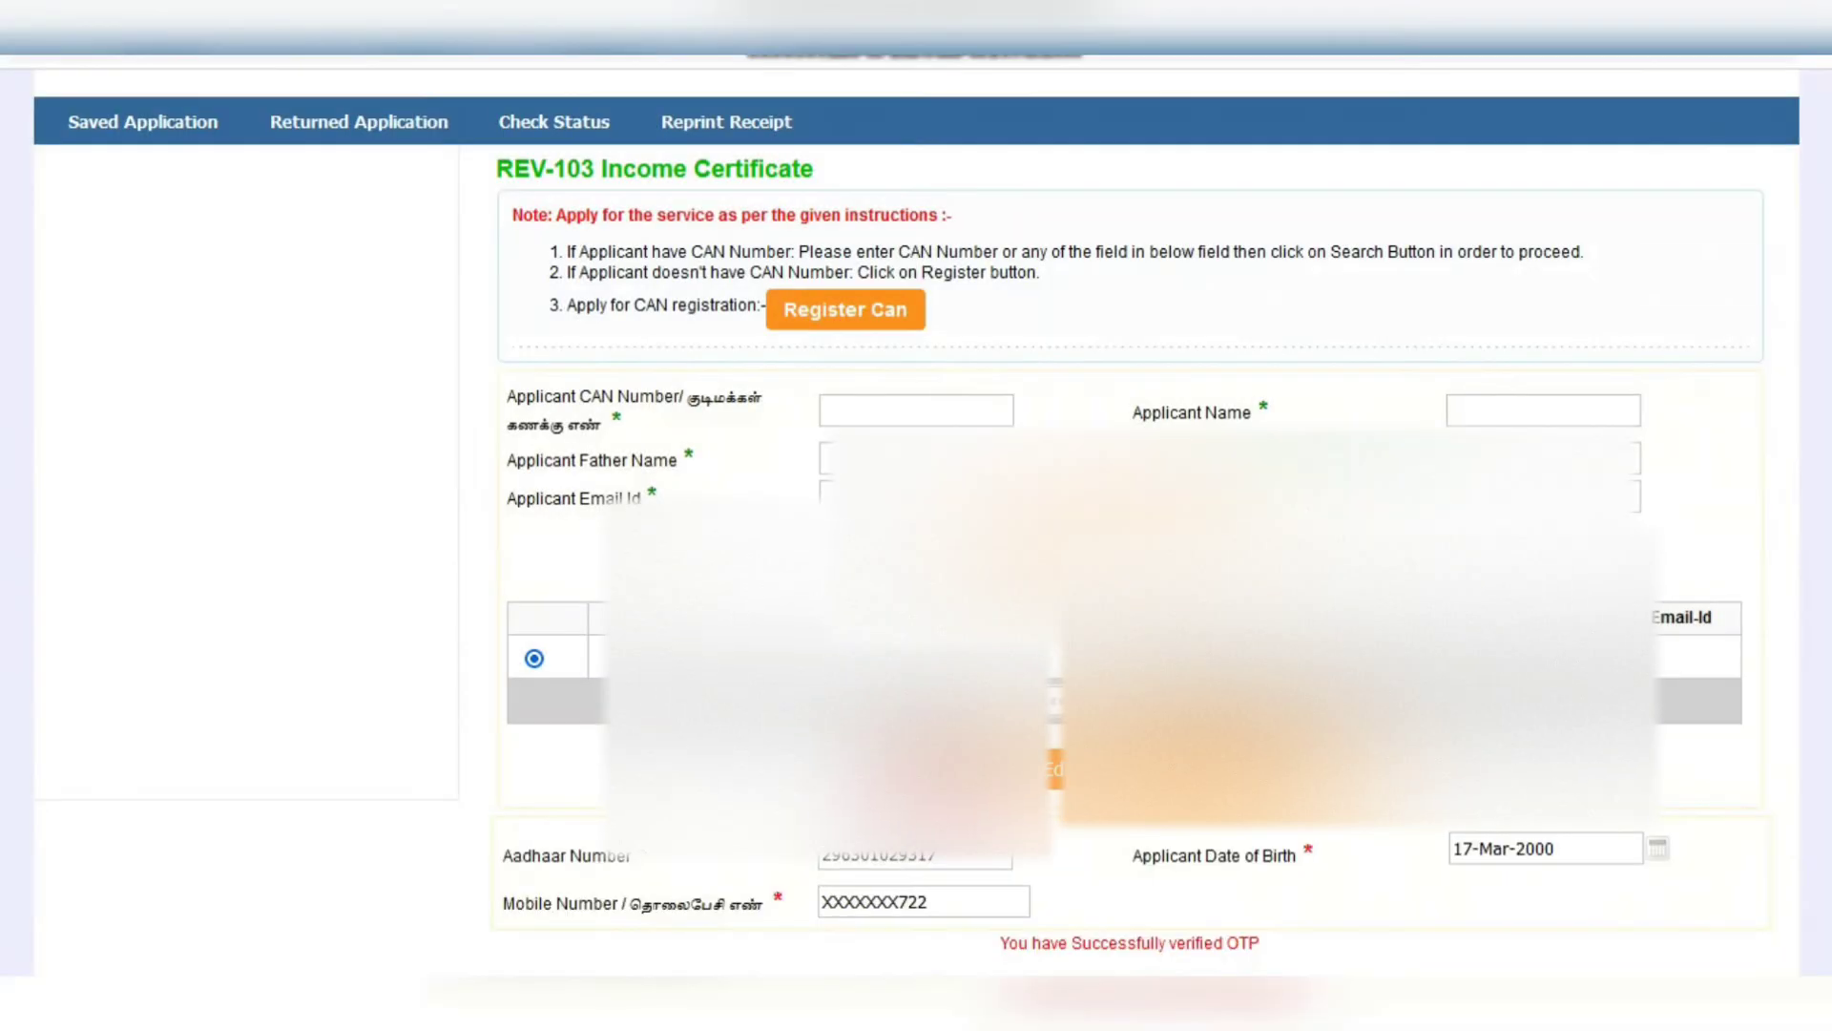
Add the applicant as a family member: age 22, Female, Self, Household/Dependent
click(994, 777)
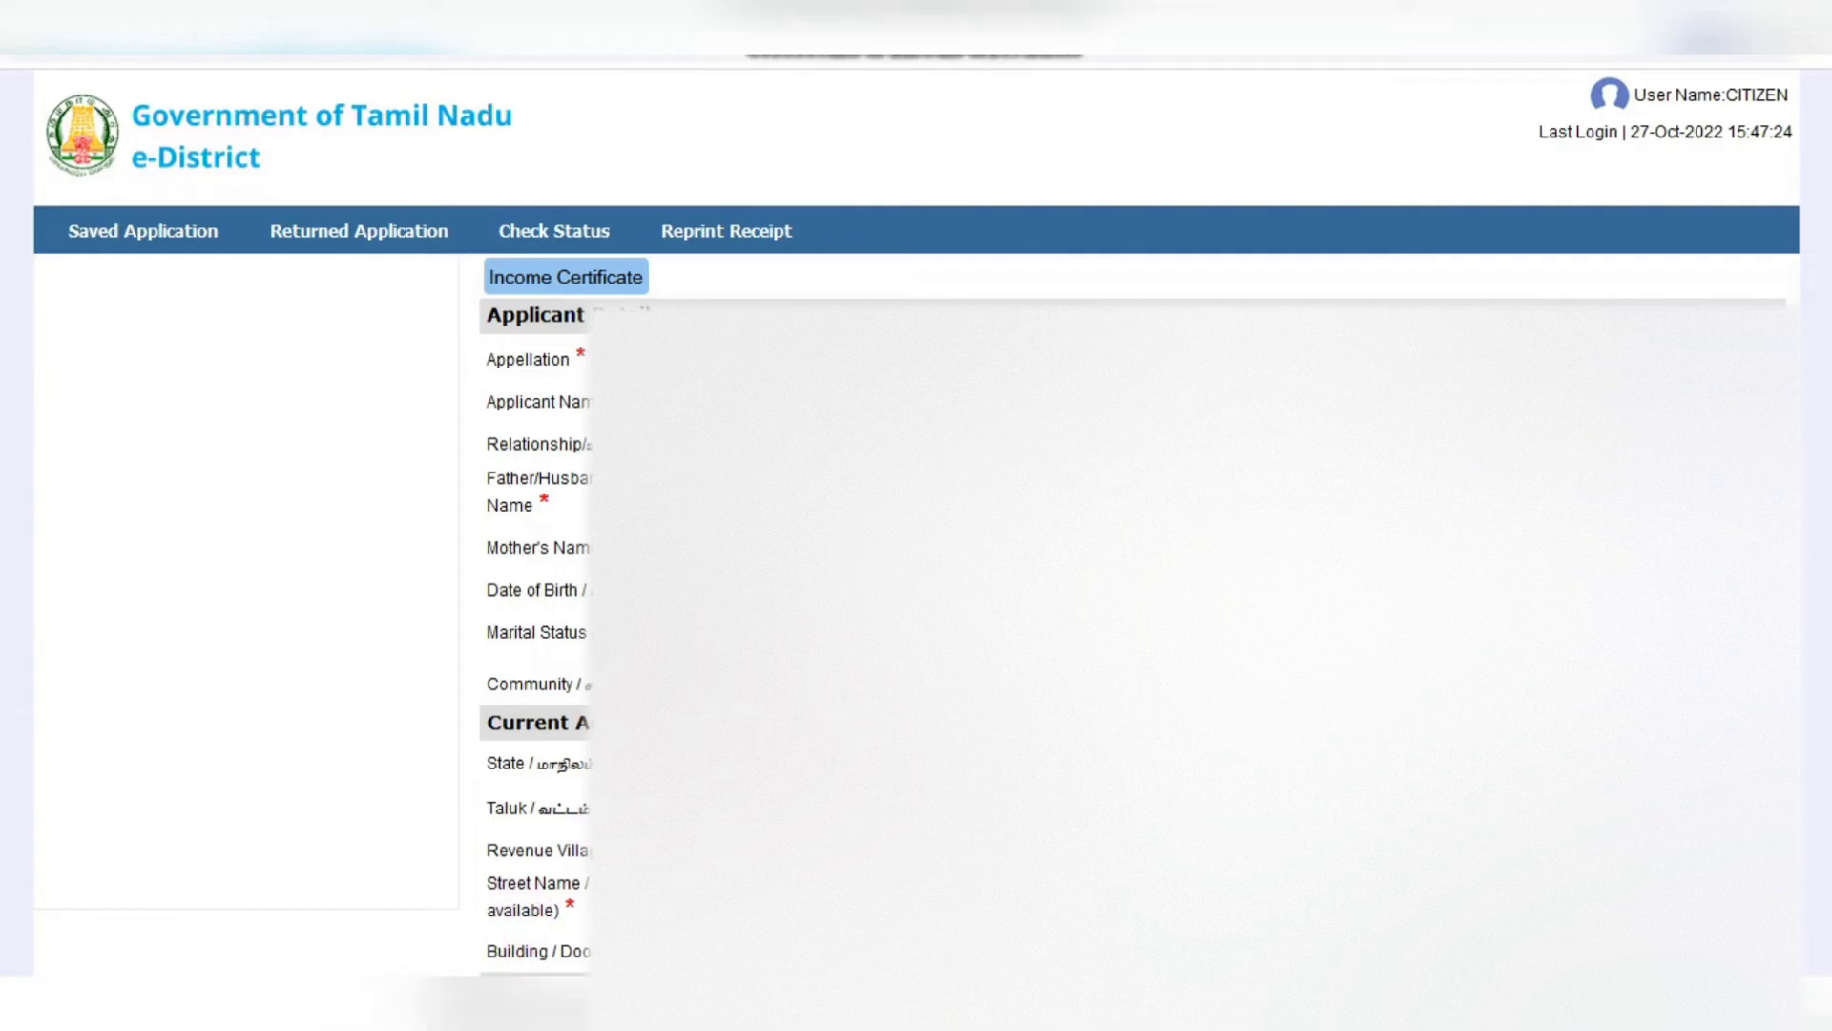
scroll(1055, 642, down, 7)
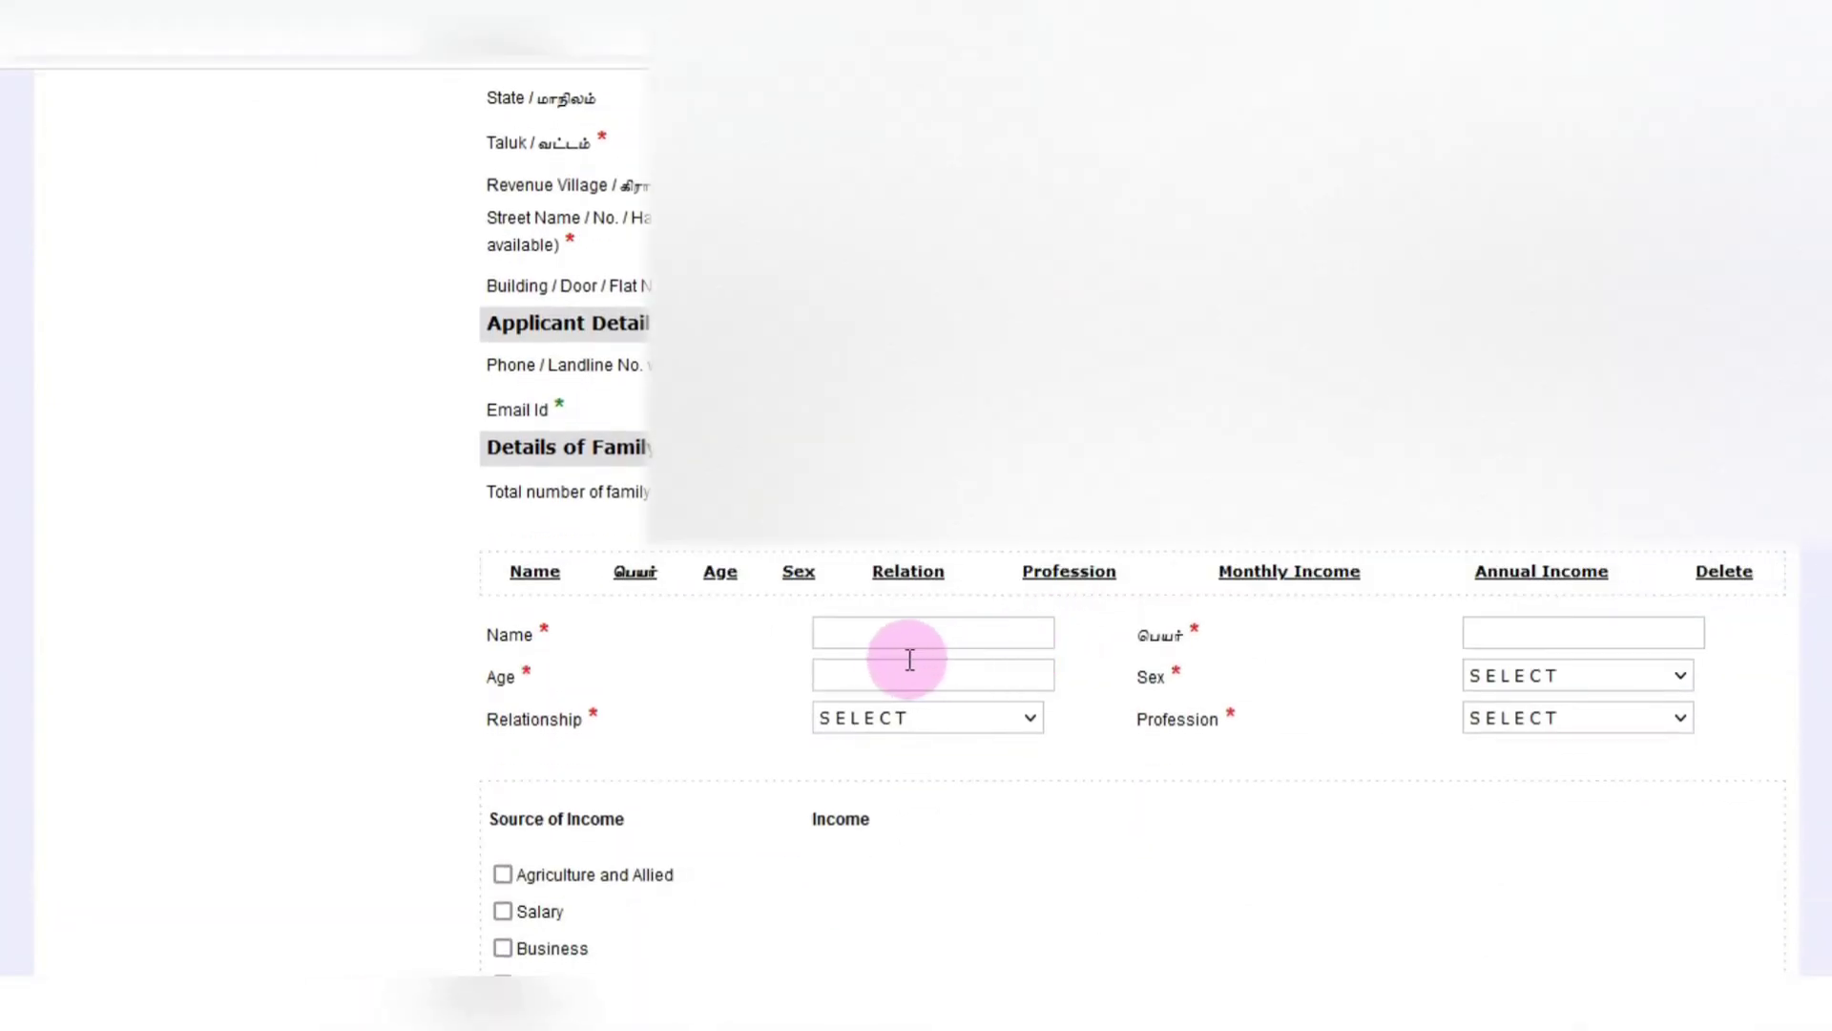
click(891, 635)
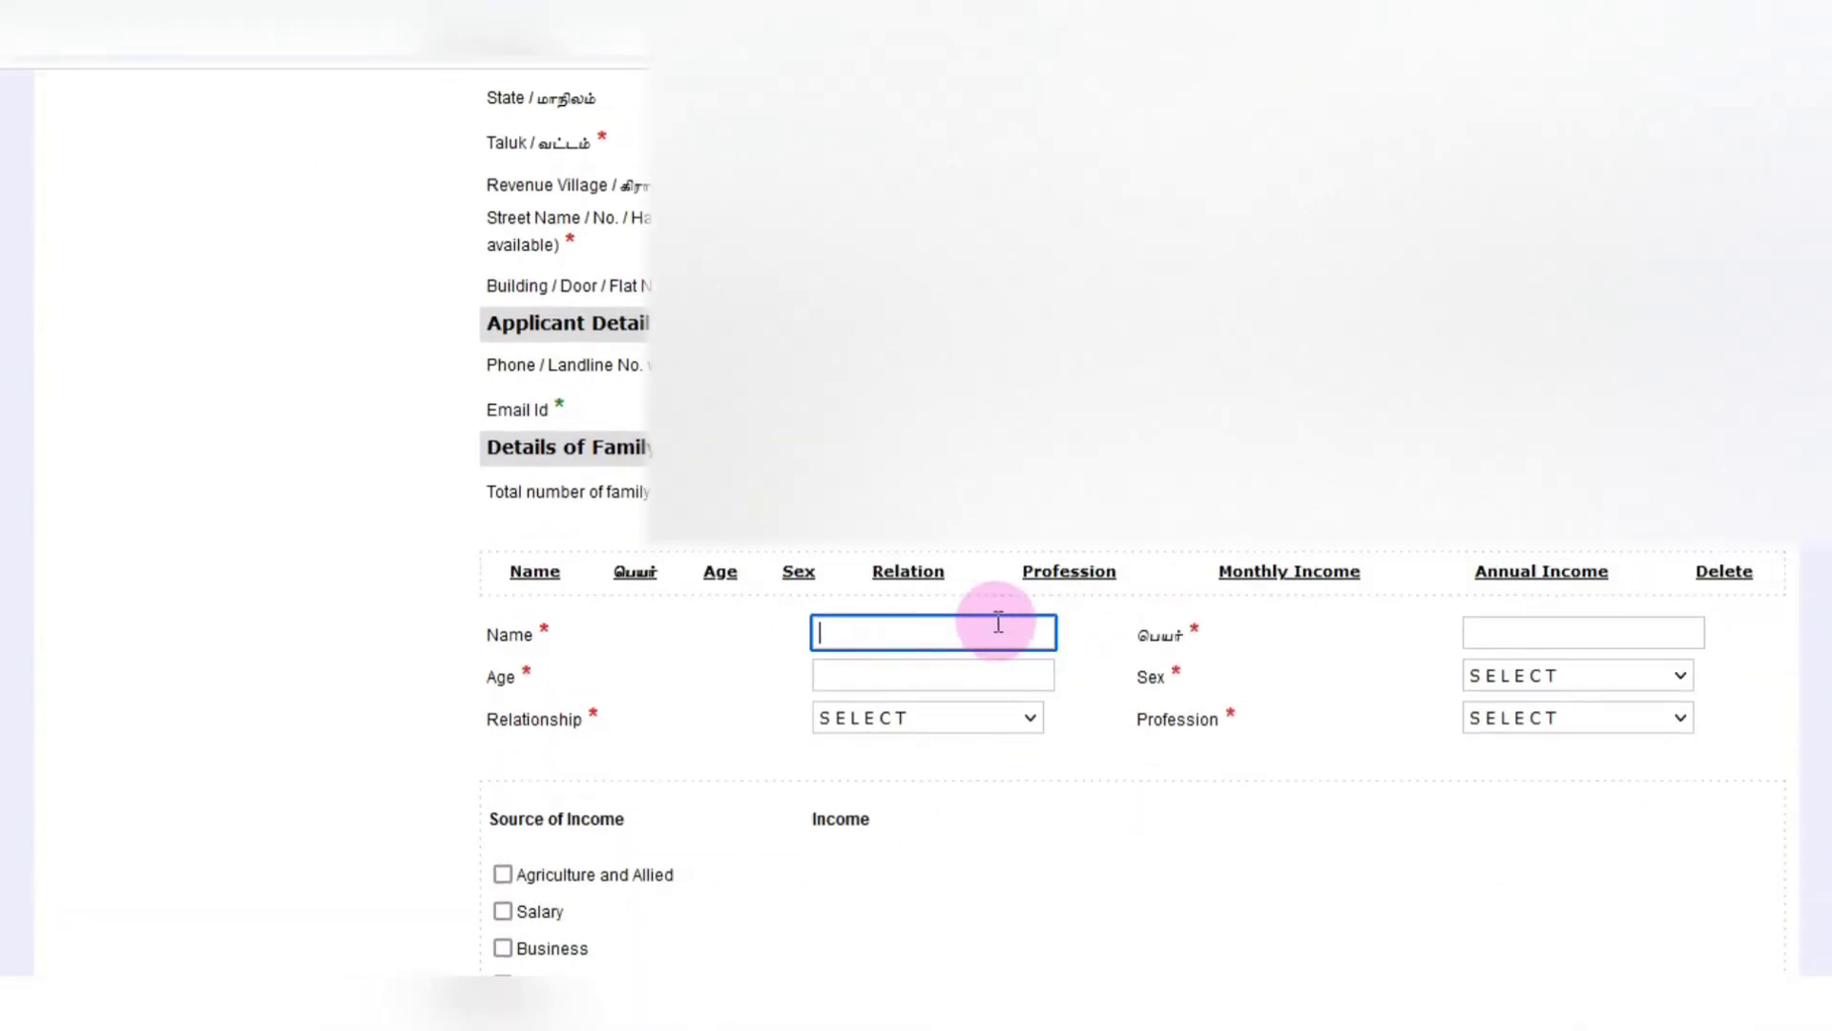
text(Abinaya)
click(1486, 628)
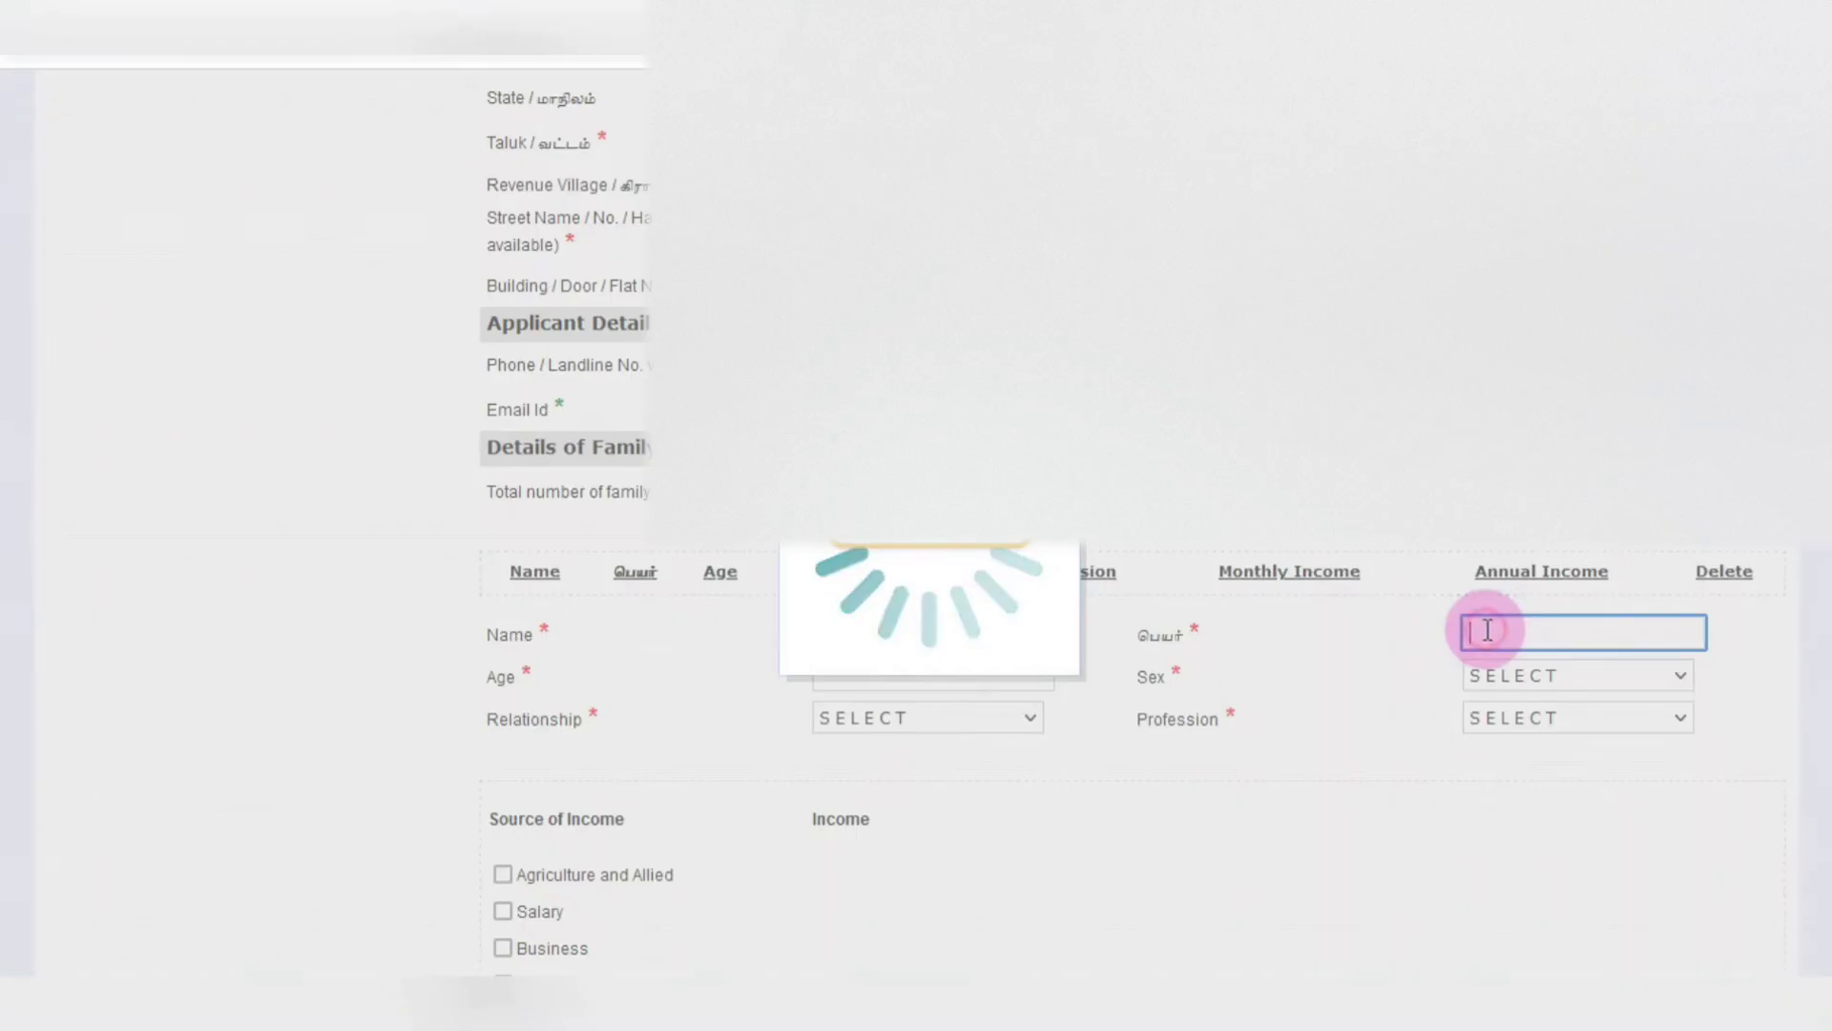
text(abin)
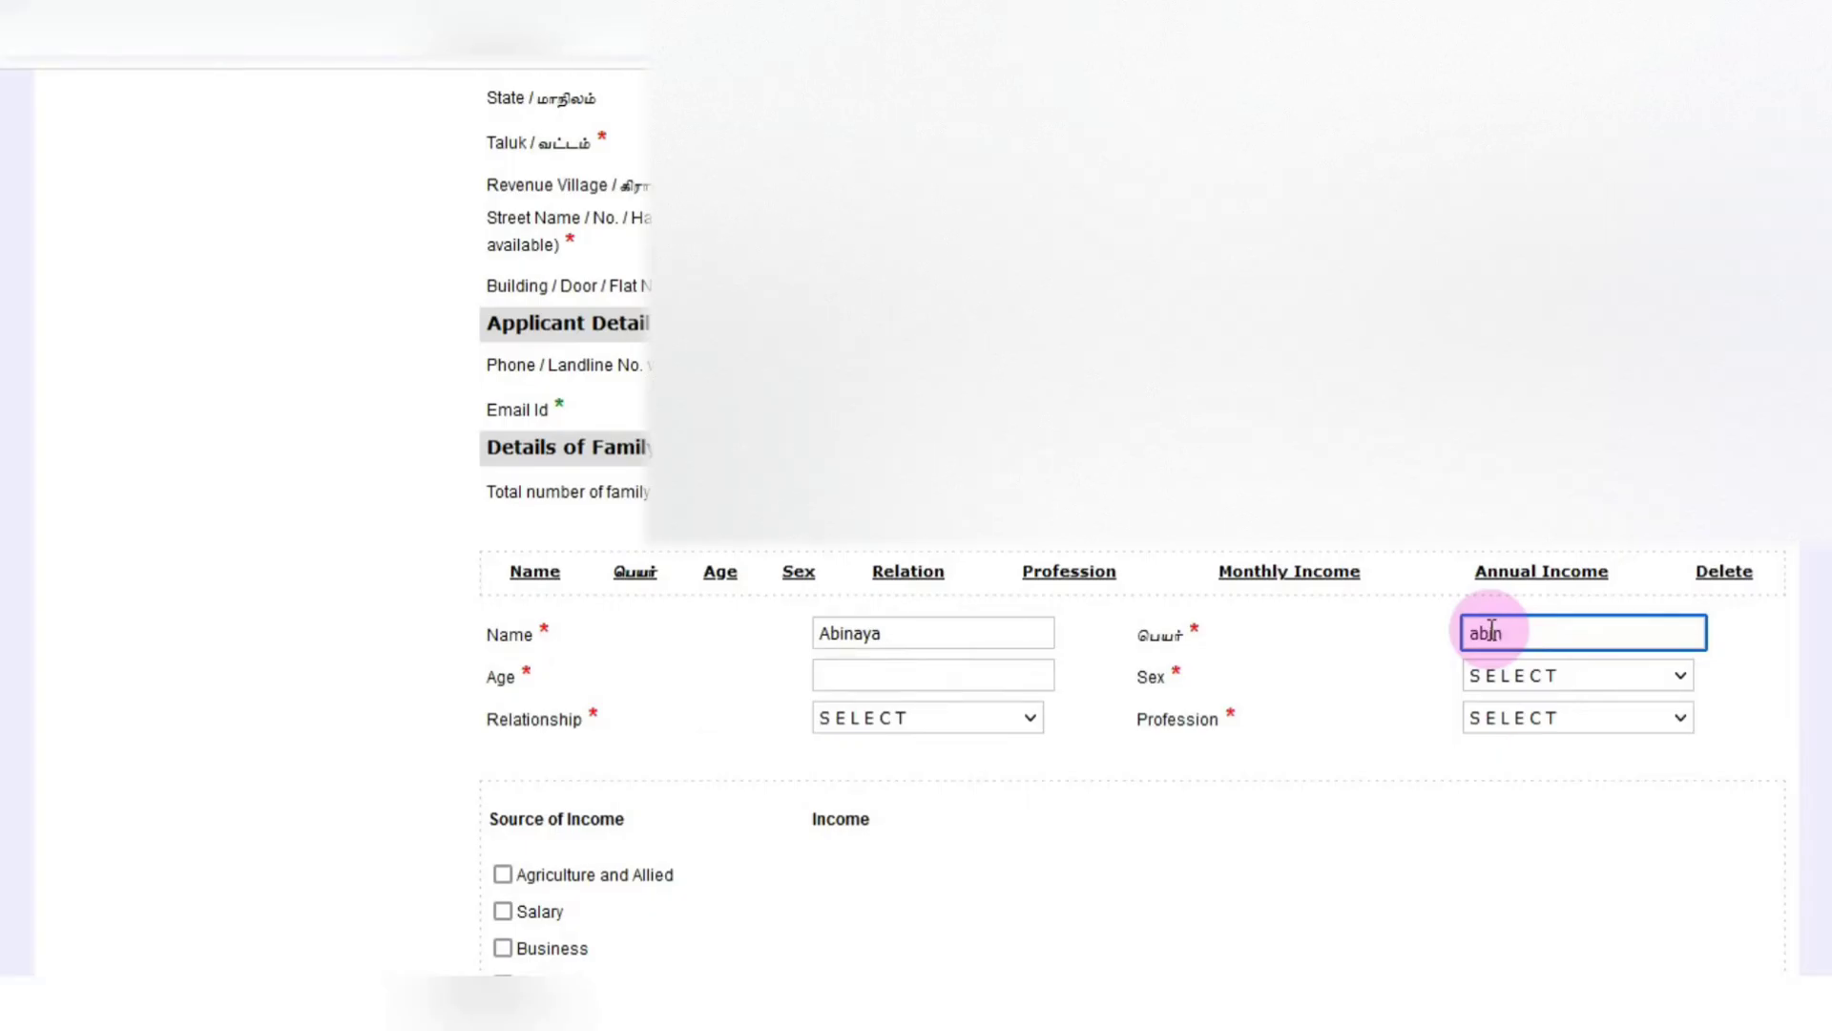
text(aya)
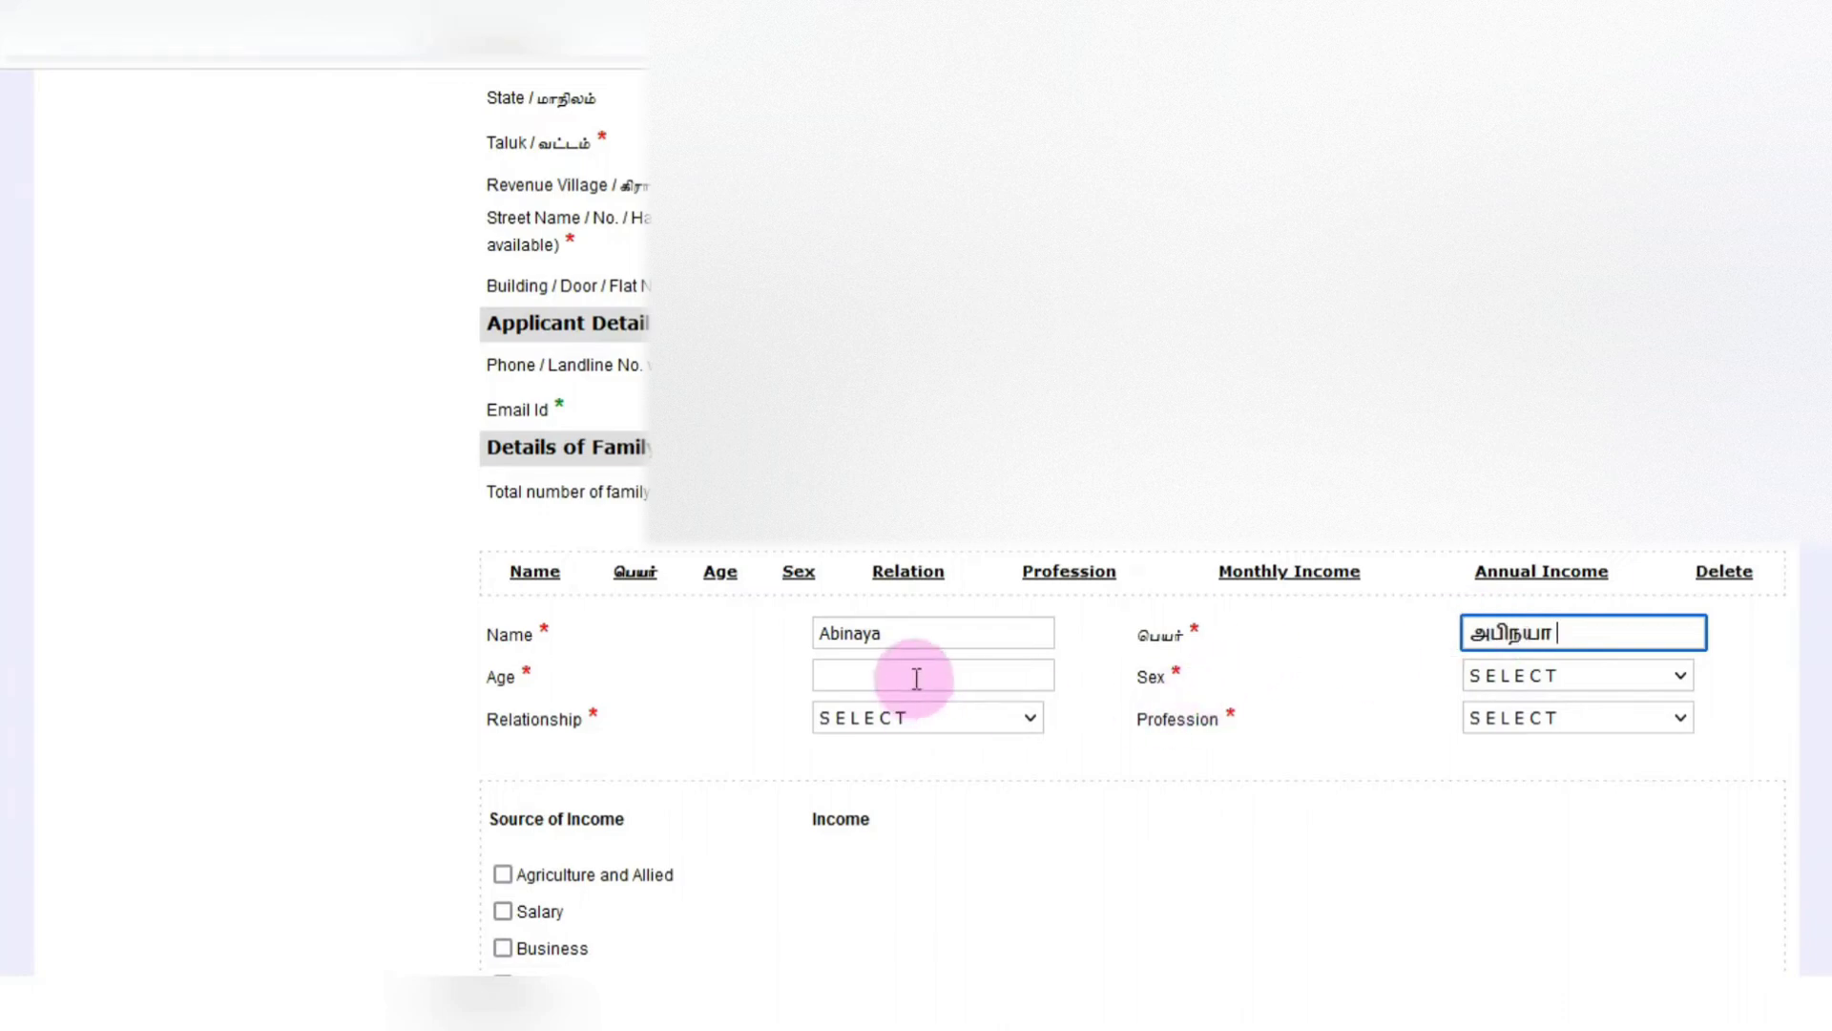
click(916, 678)
text(22)
key(Tab)
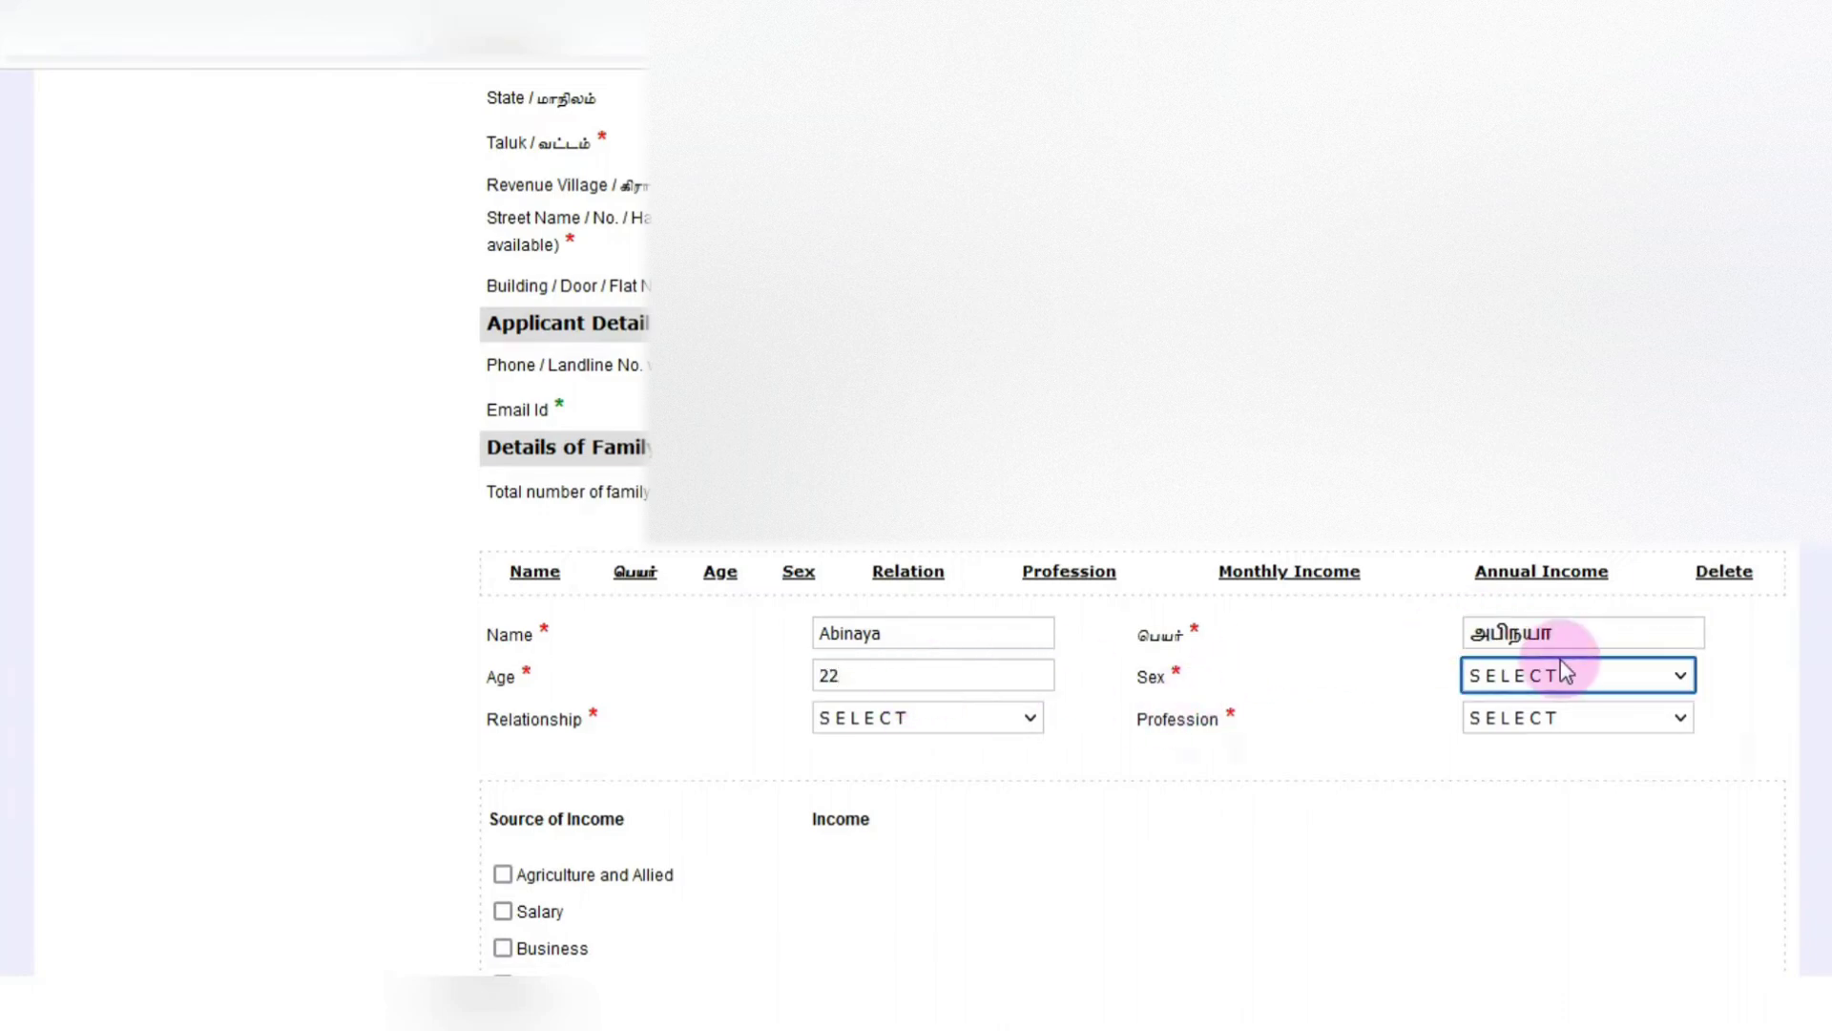
click(1565, 672)
click(1527, 740)
click(859, 716)
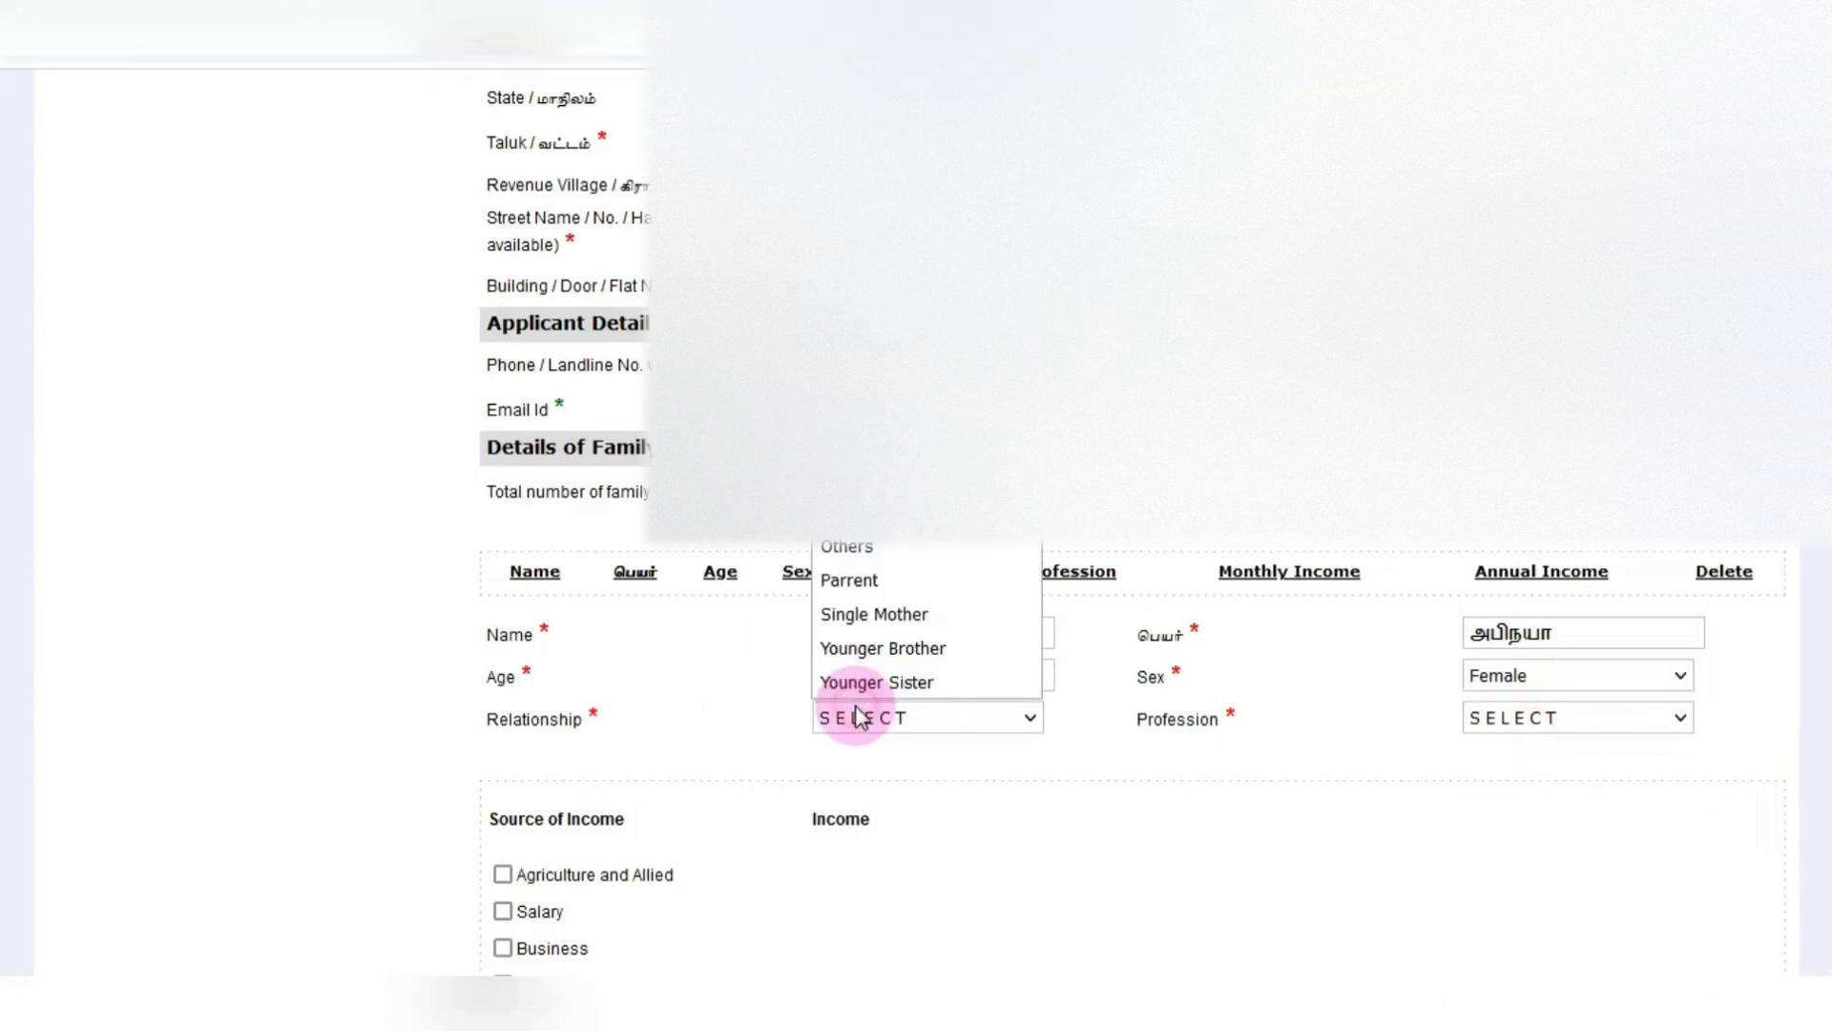
click(921, 107)
click(1538, 727)
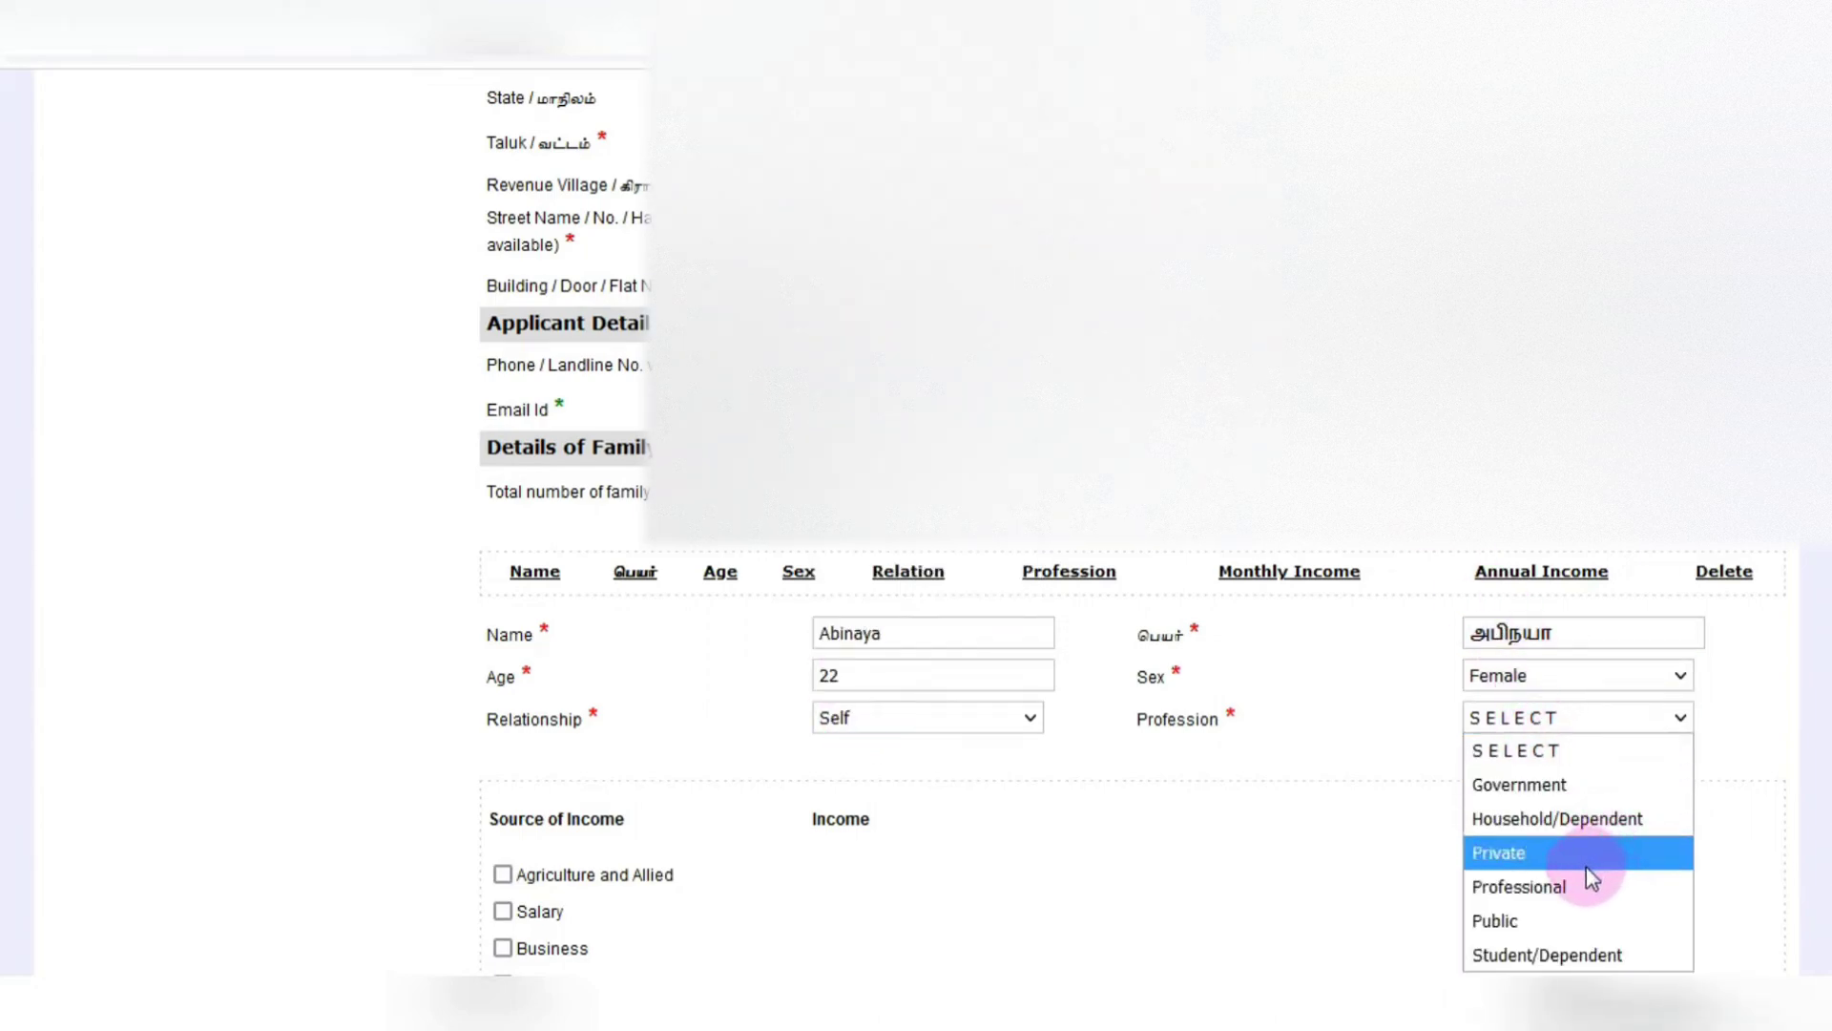
click(1591, 819)
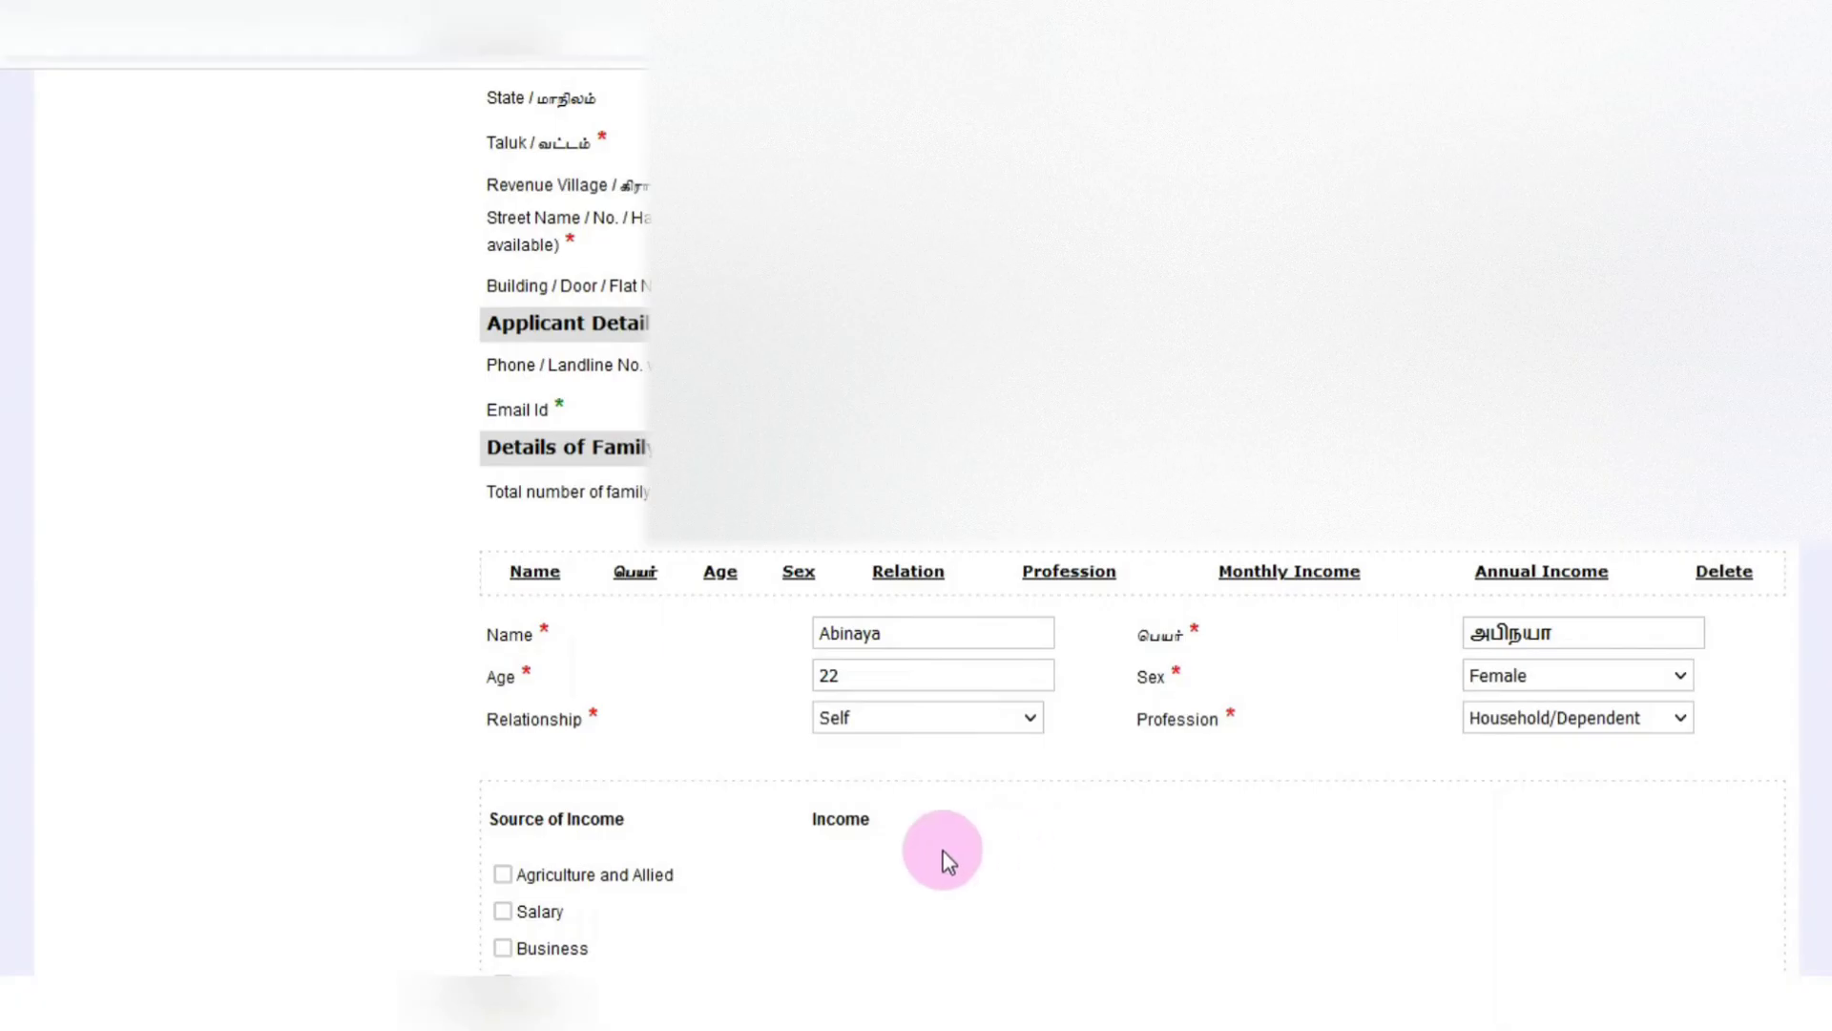
scroll(941, 769, down, 3)
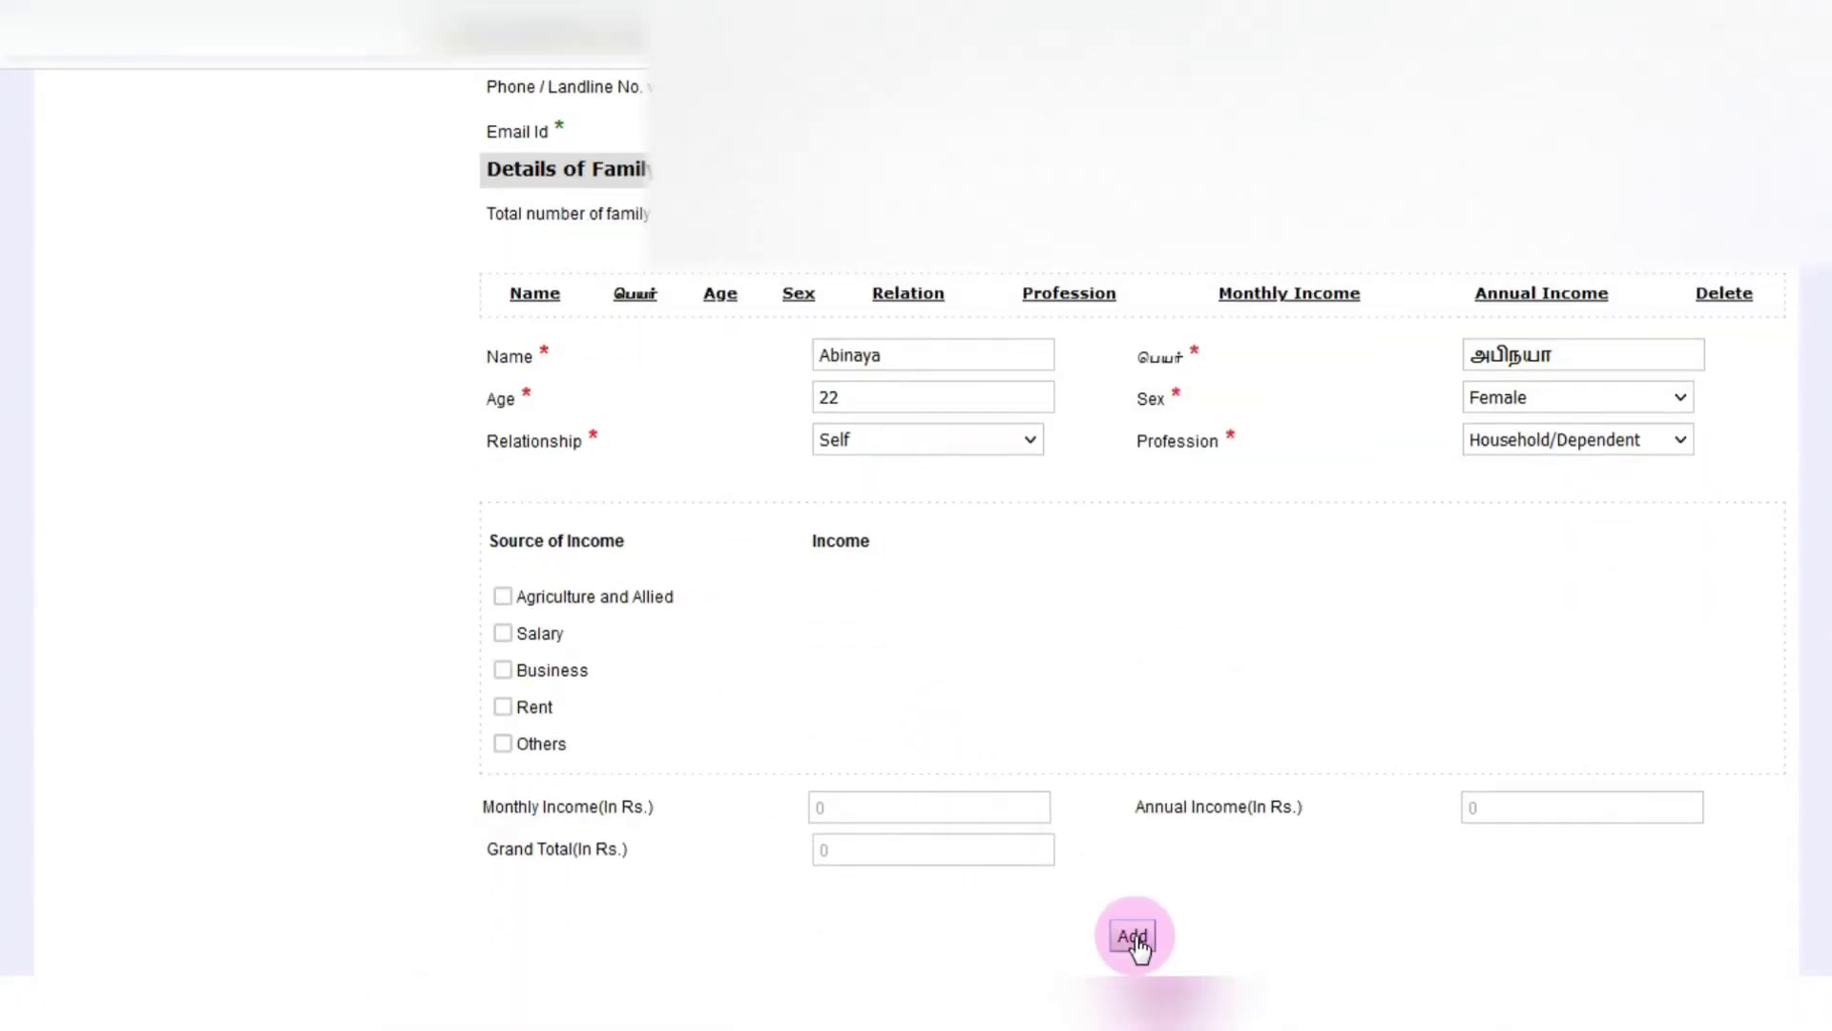
click(1134, 936)
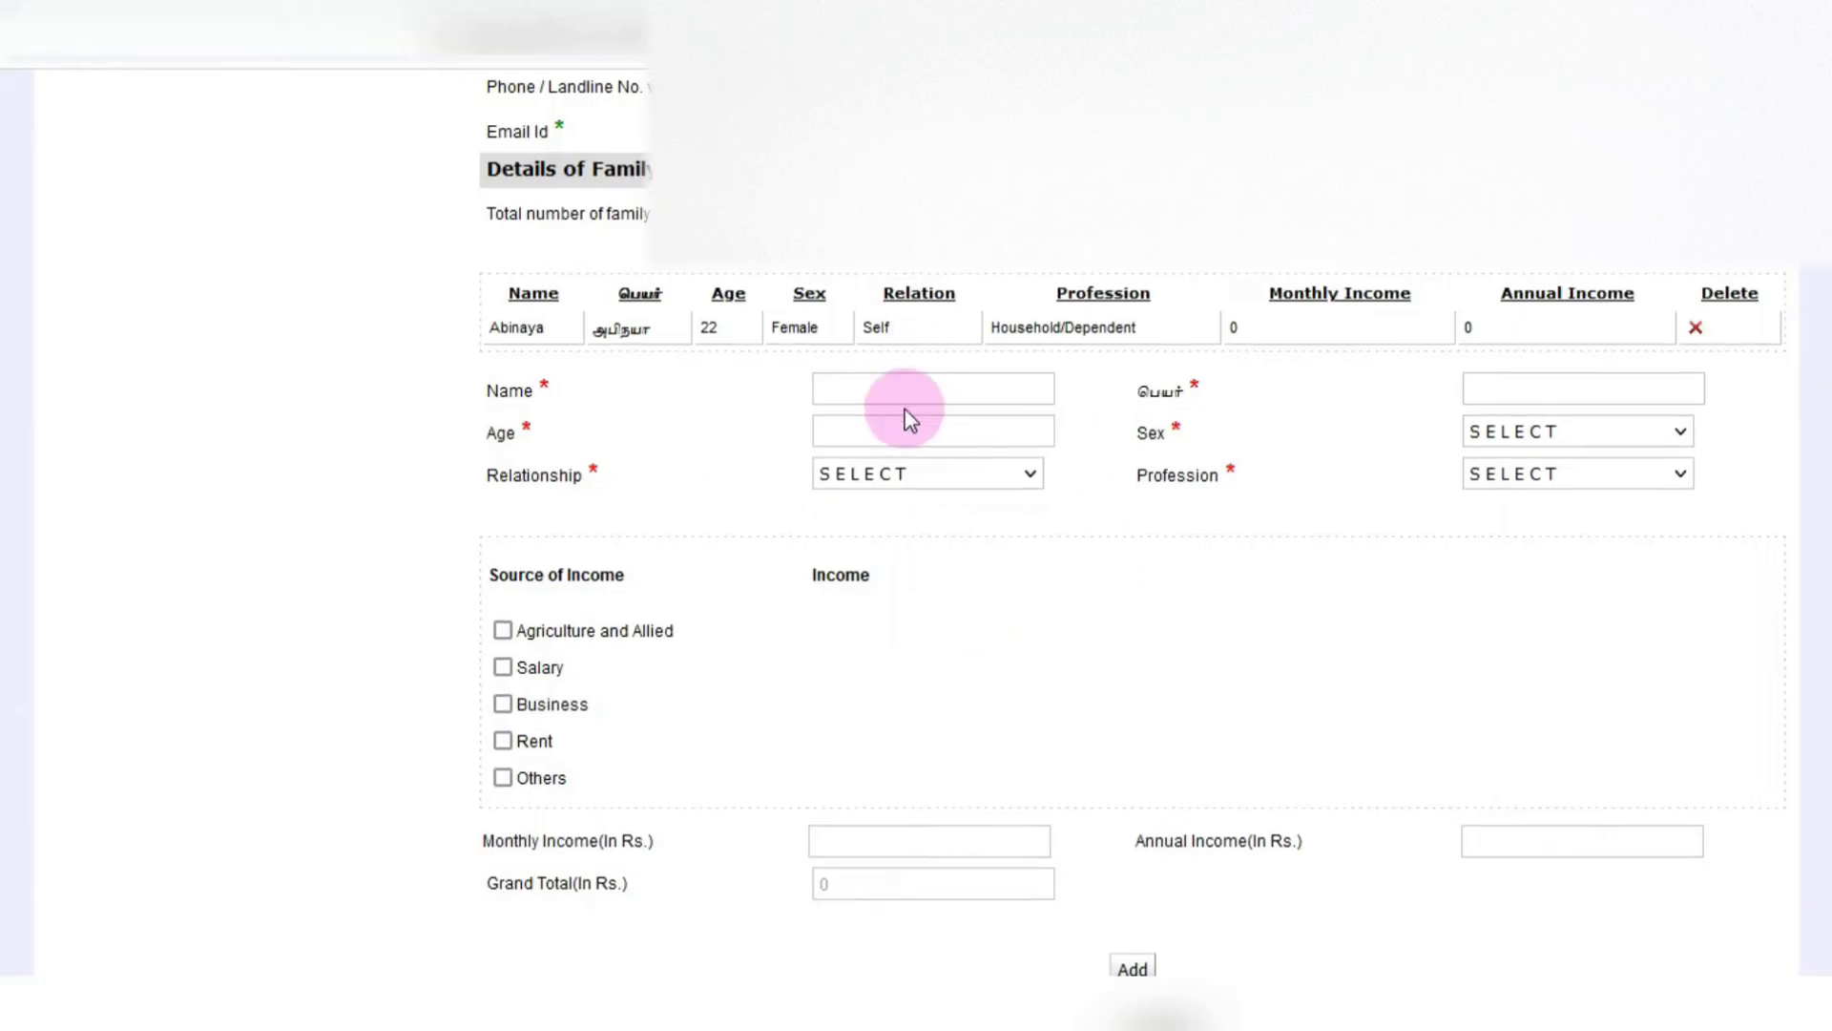
Enter the husband's name in English and Tamil, age 31, Male, Husband, profession Private
click(907, 389)
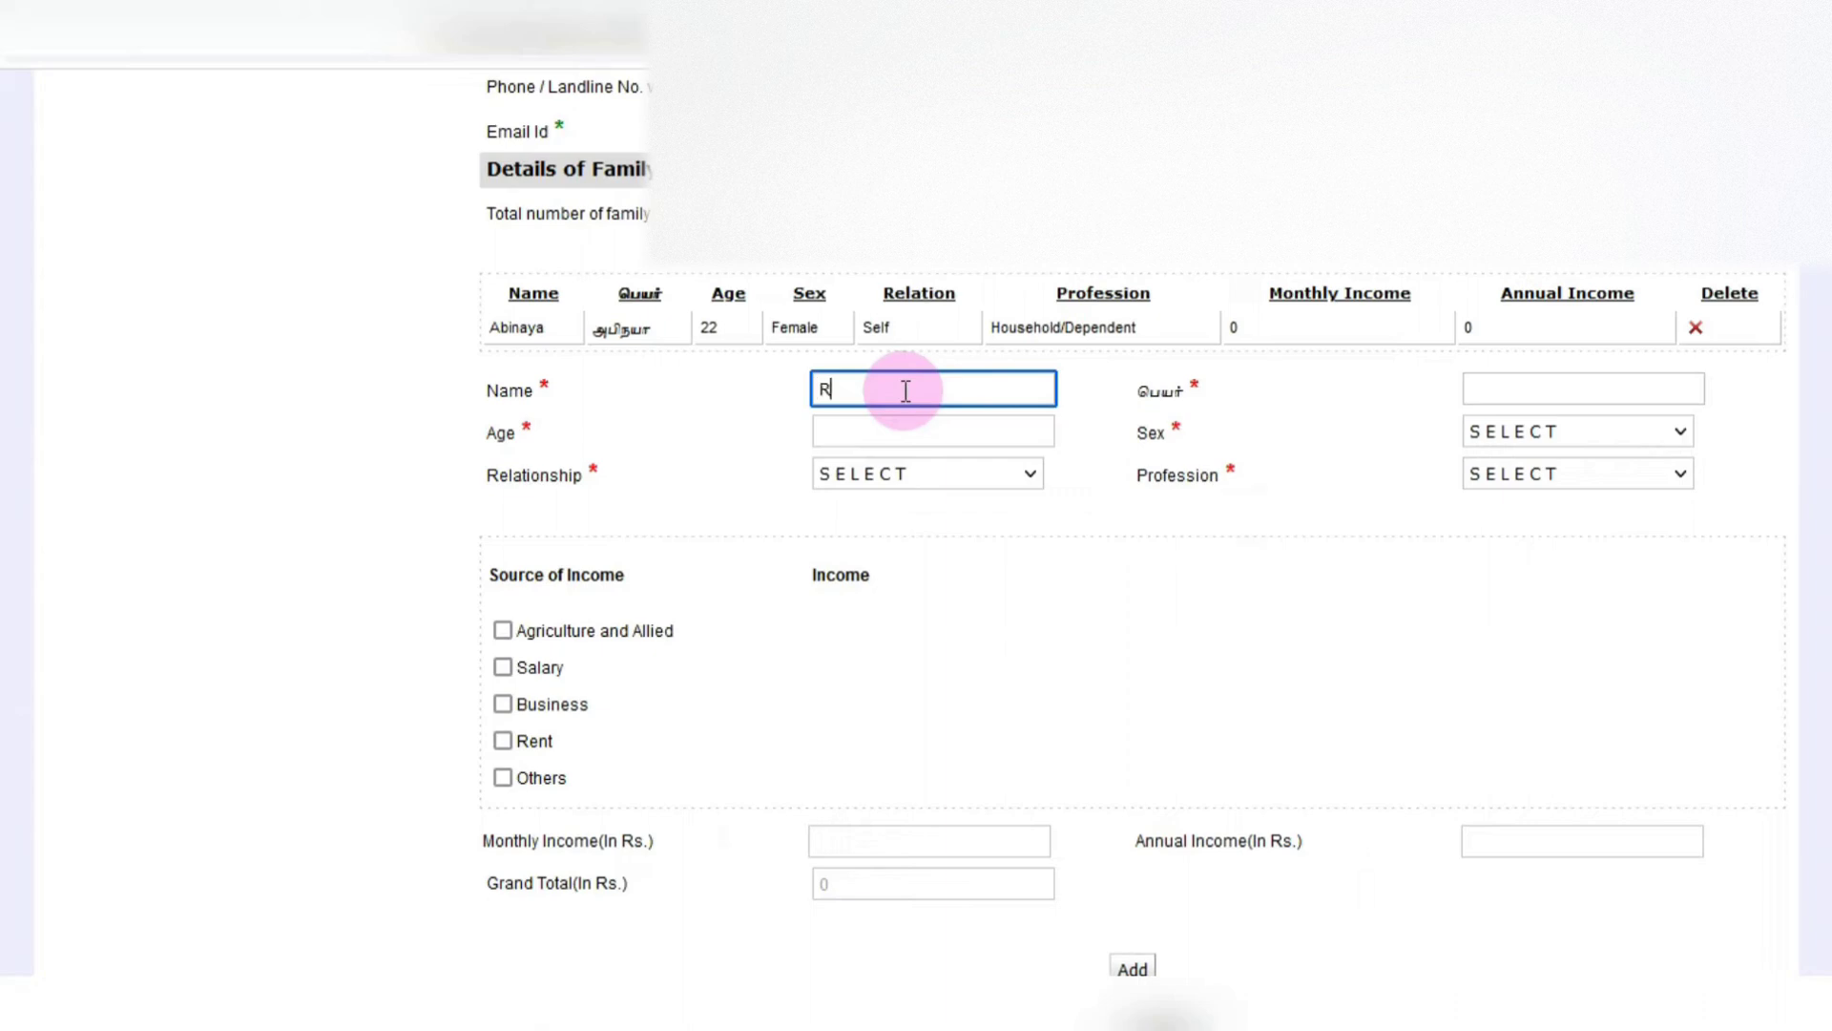
text(jarajan)
click(1506, 391)
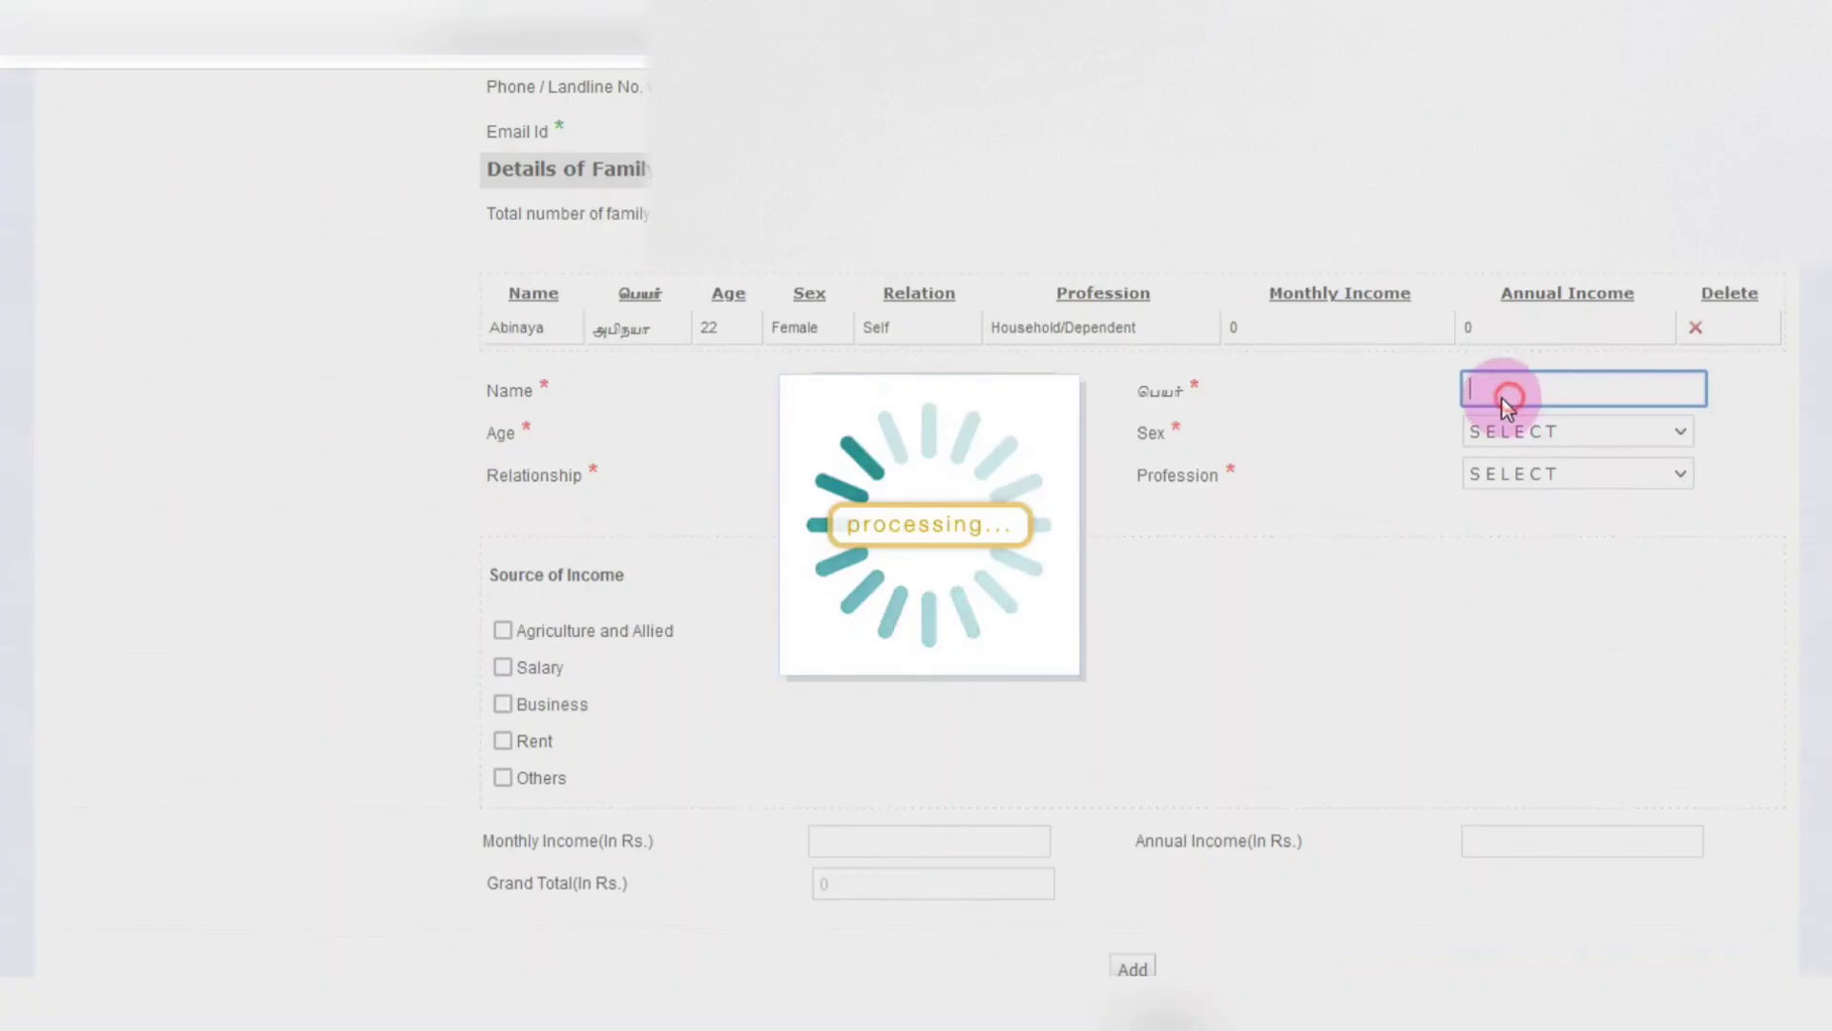
text(raa)
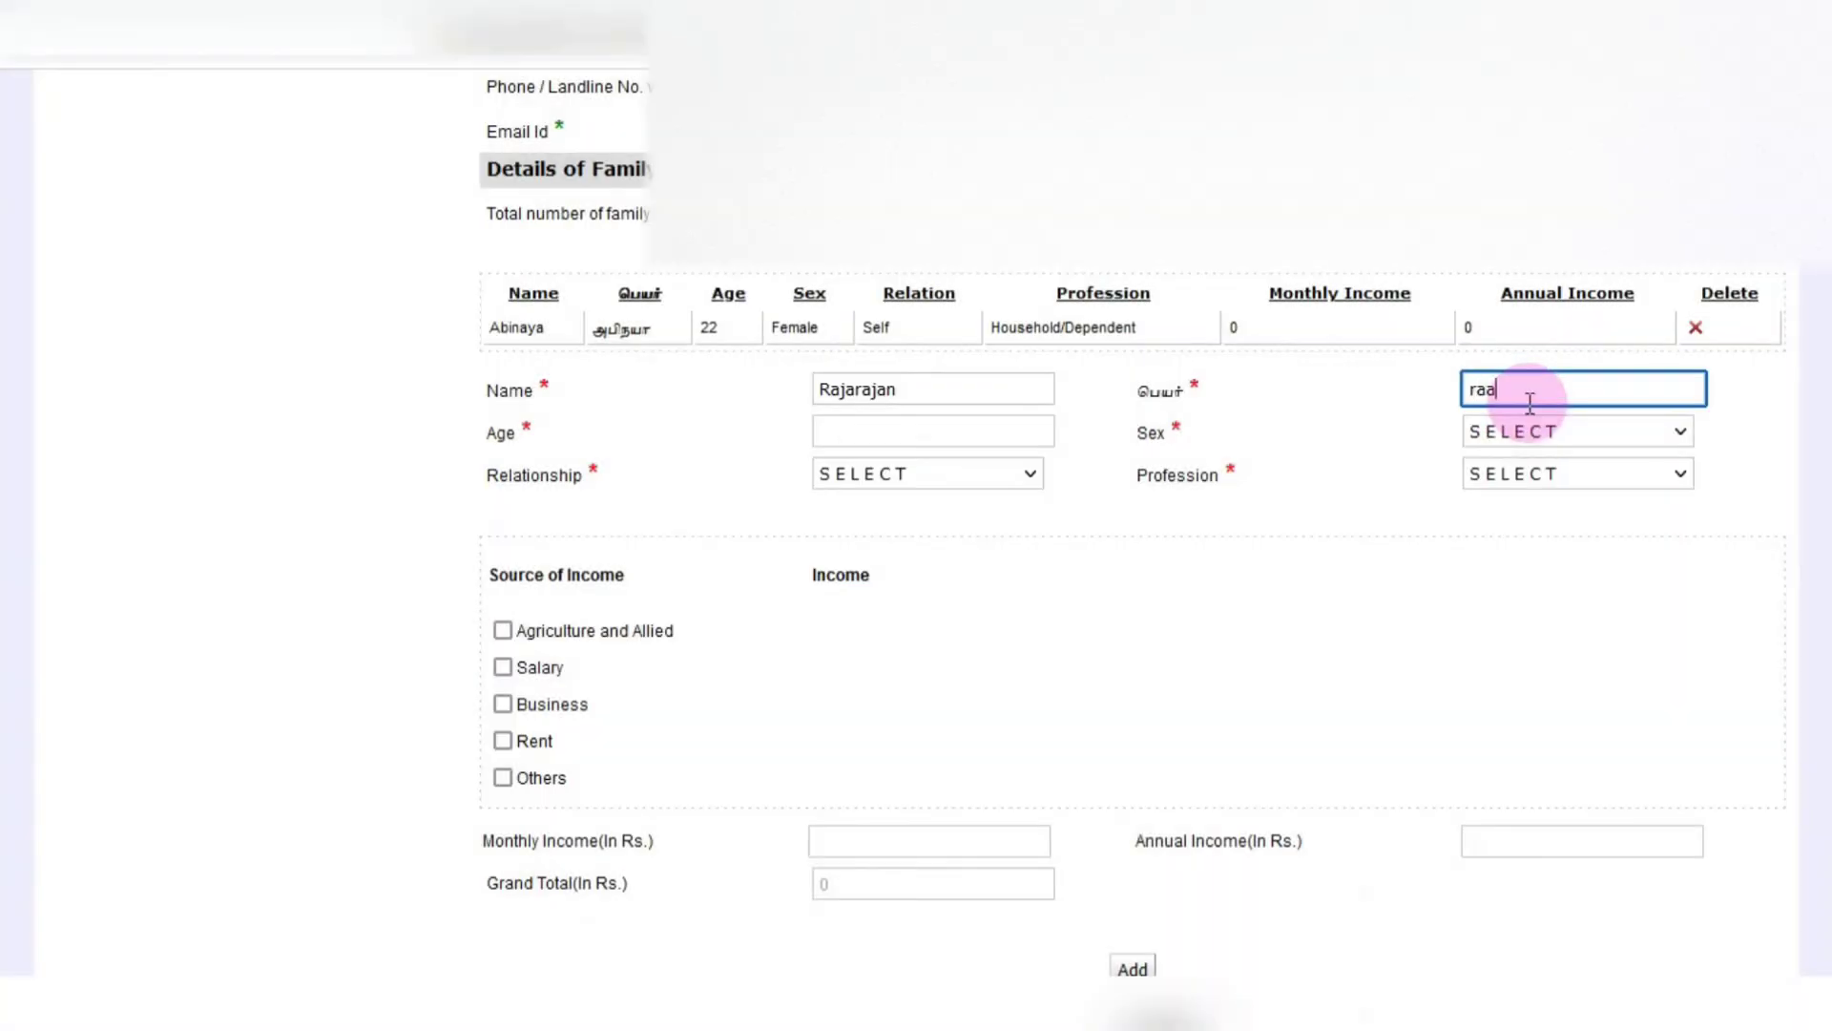
text(jaraajan)
click(903, 422)
text(31)
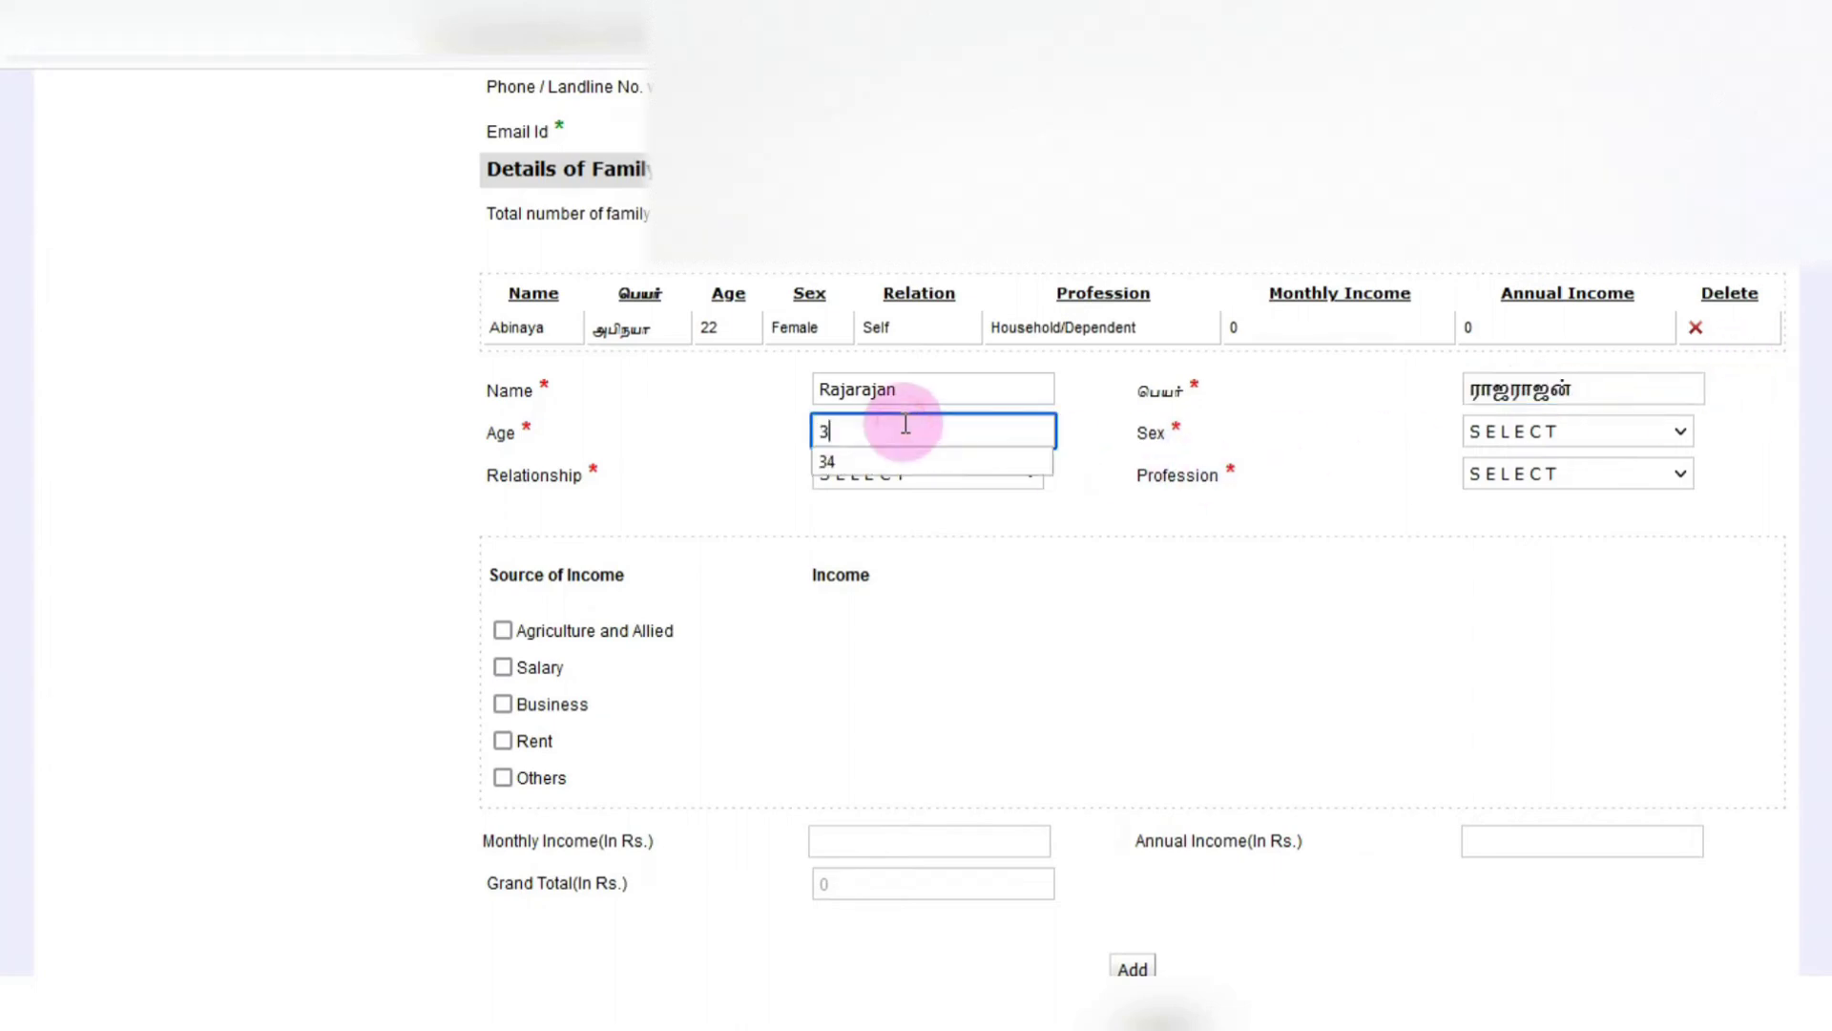
click(1485, 441)
click(1491, 528)
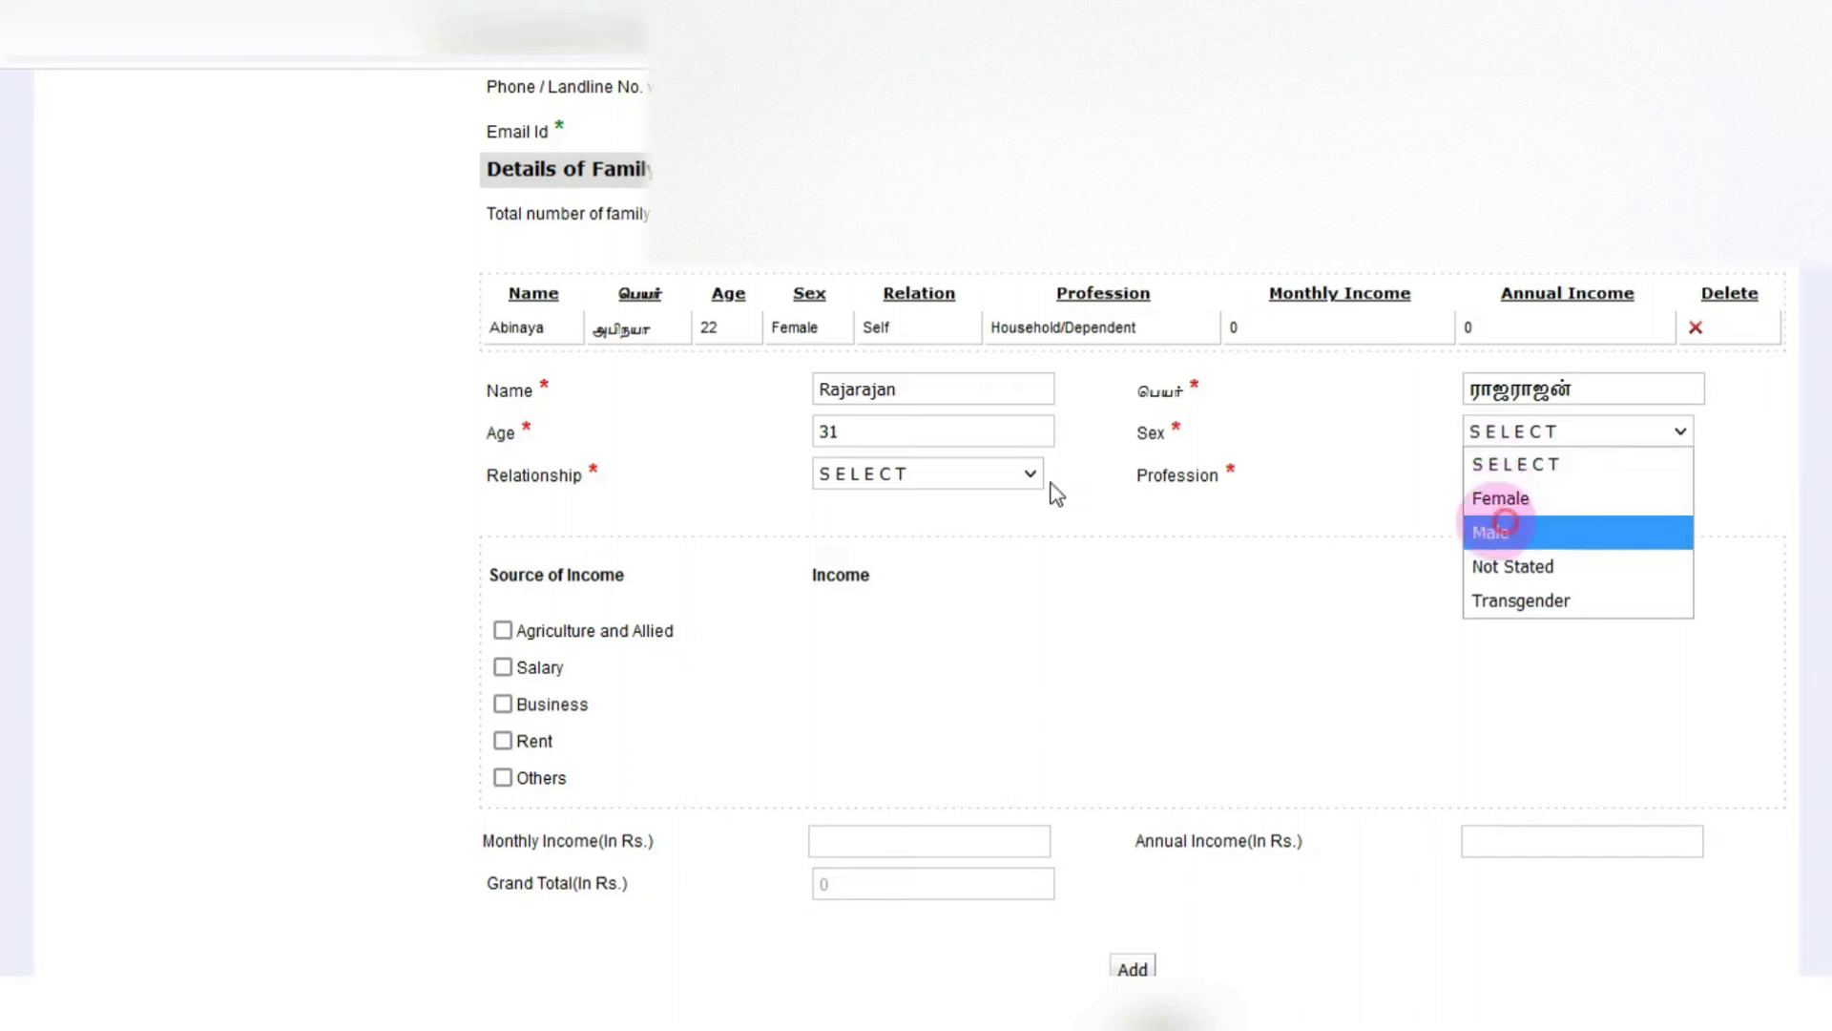
click(958, 473)
click(890, 608)
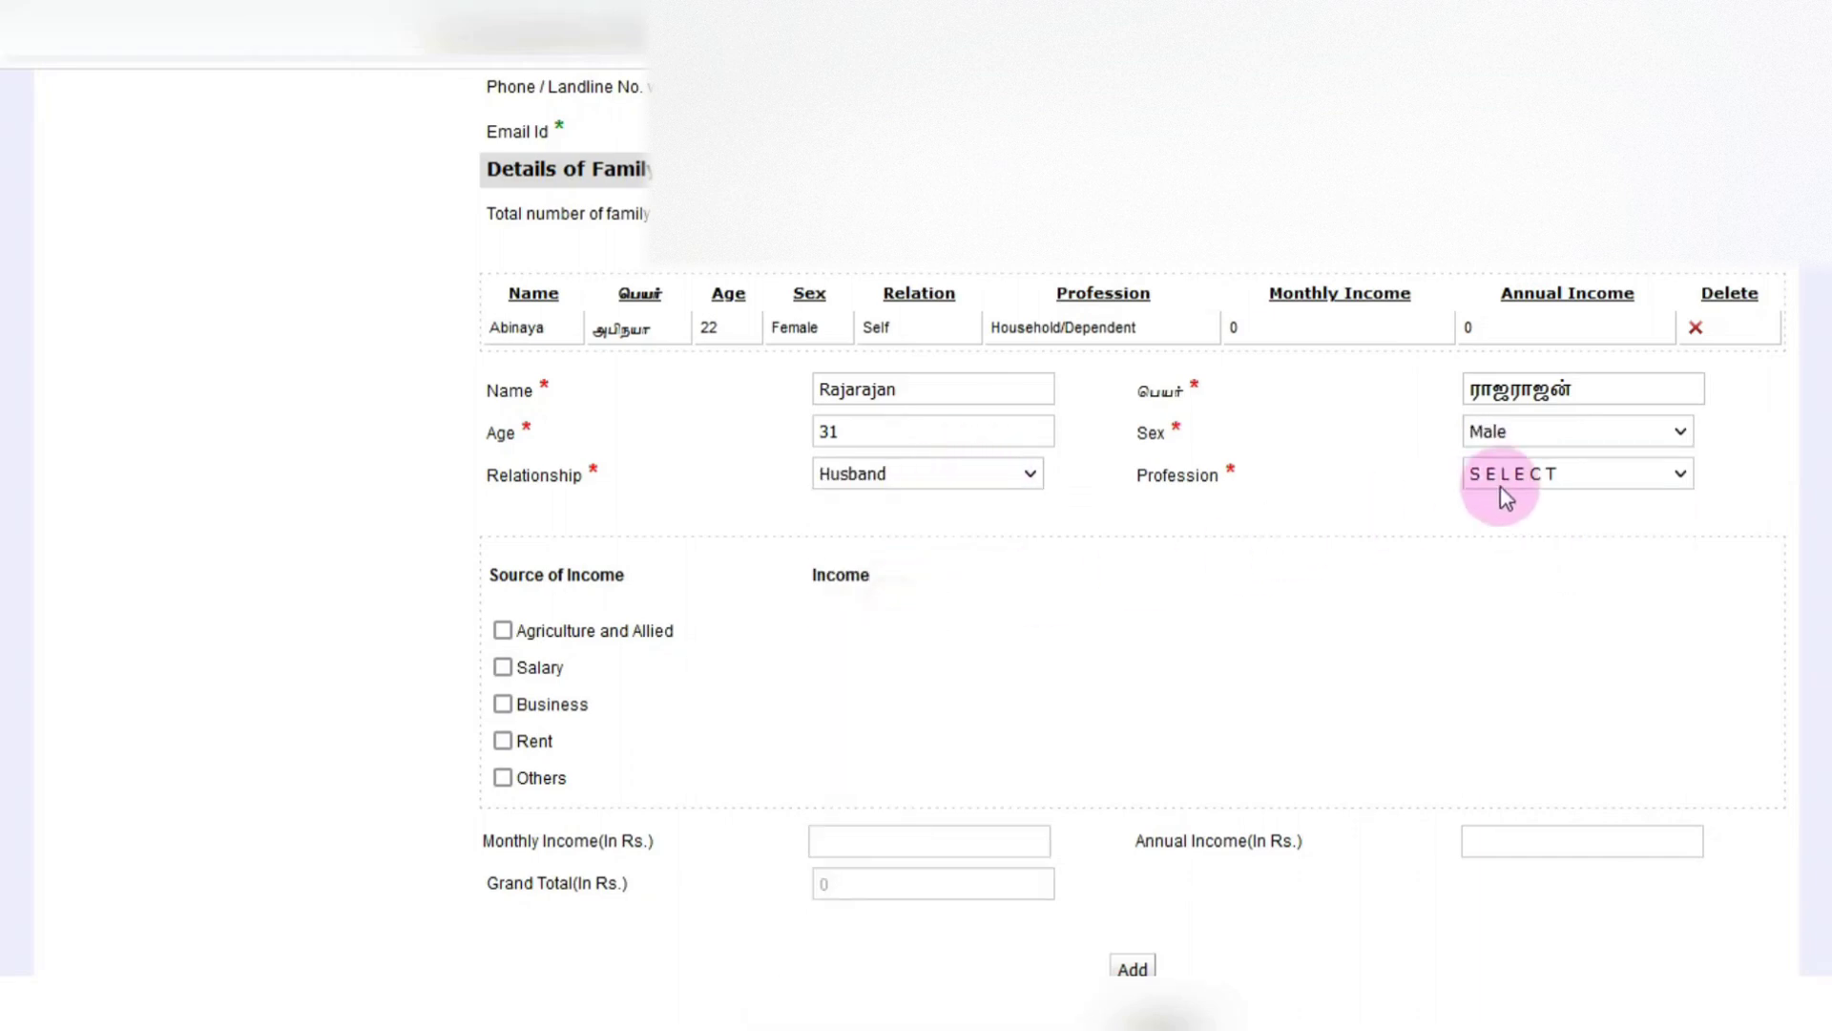
click(1565, 473)
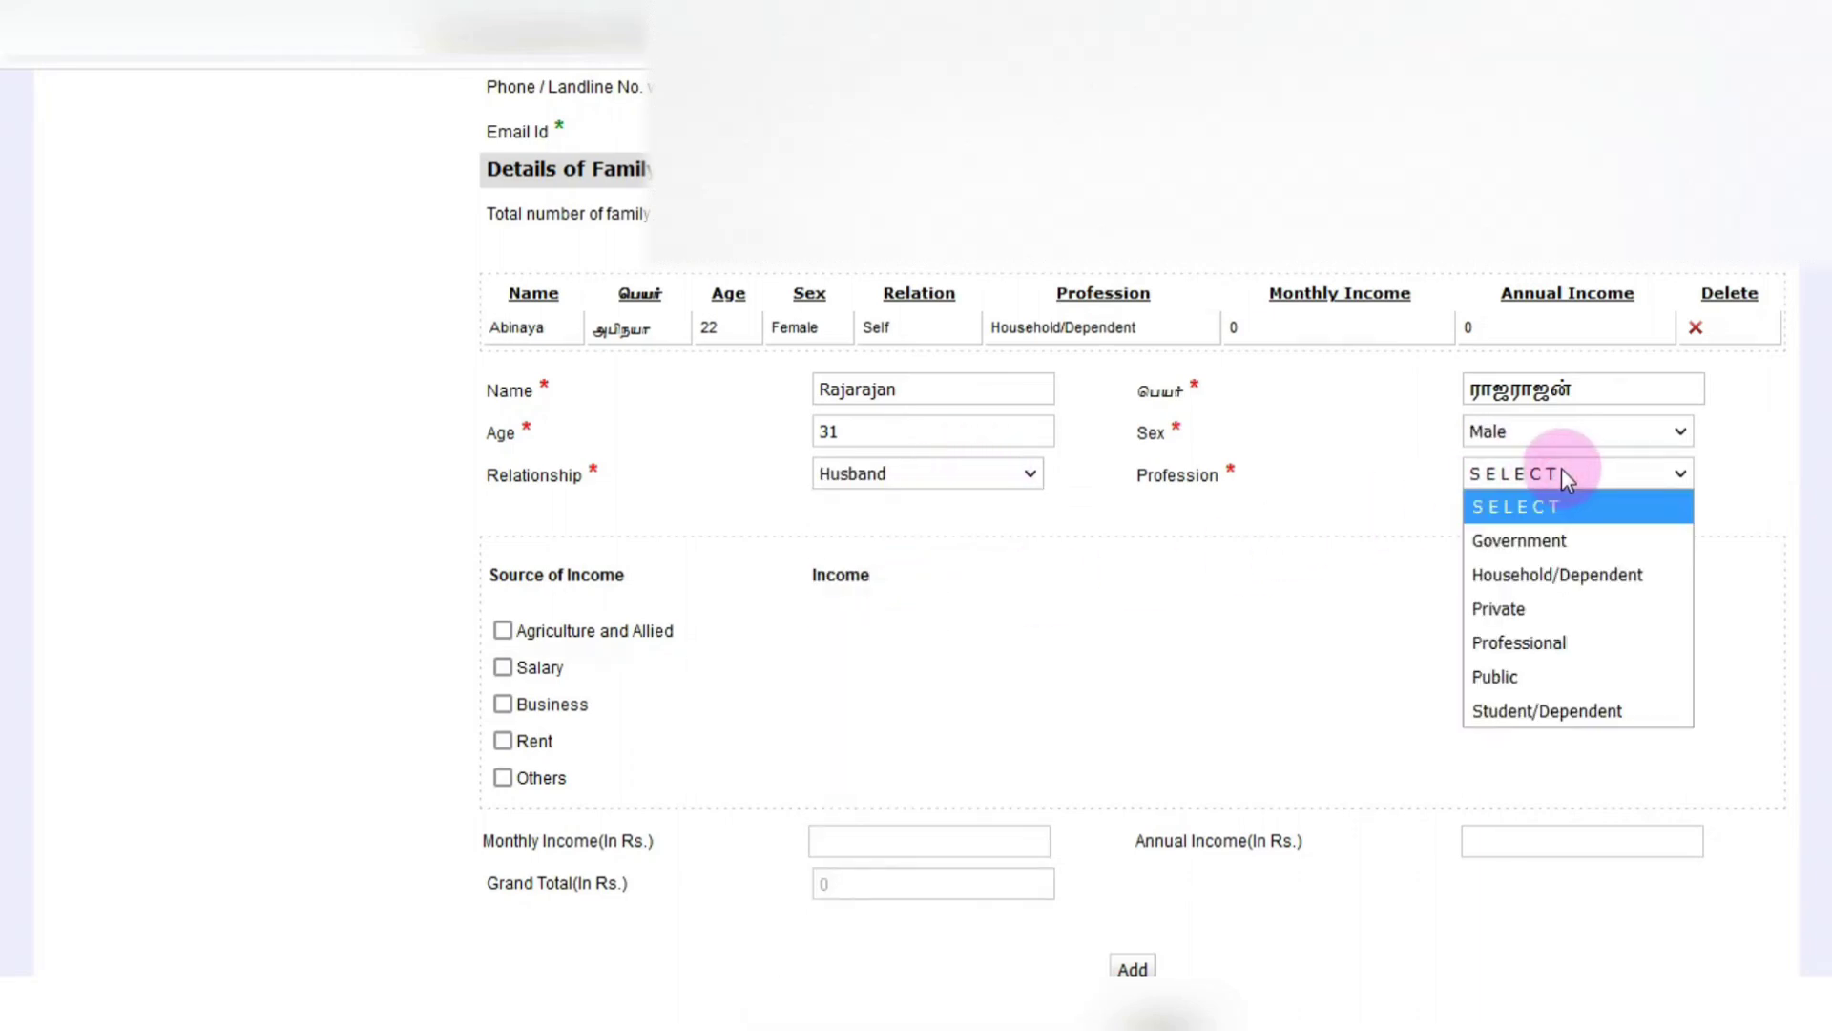
click(1527, 608)
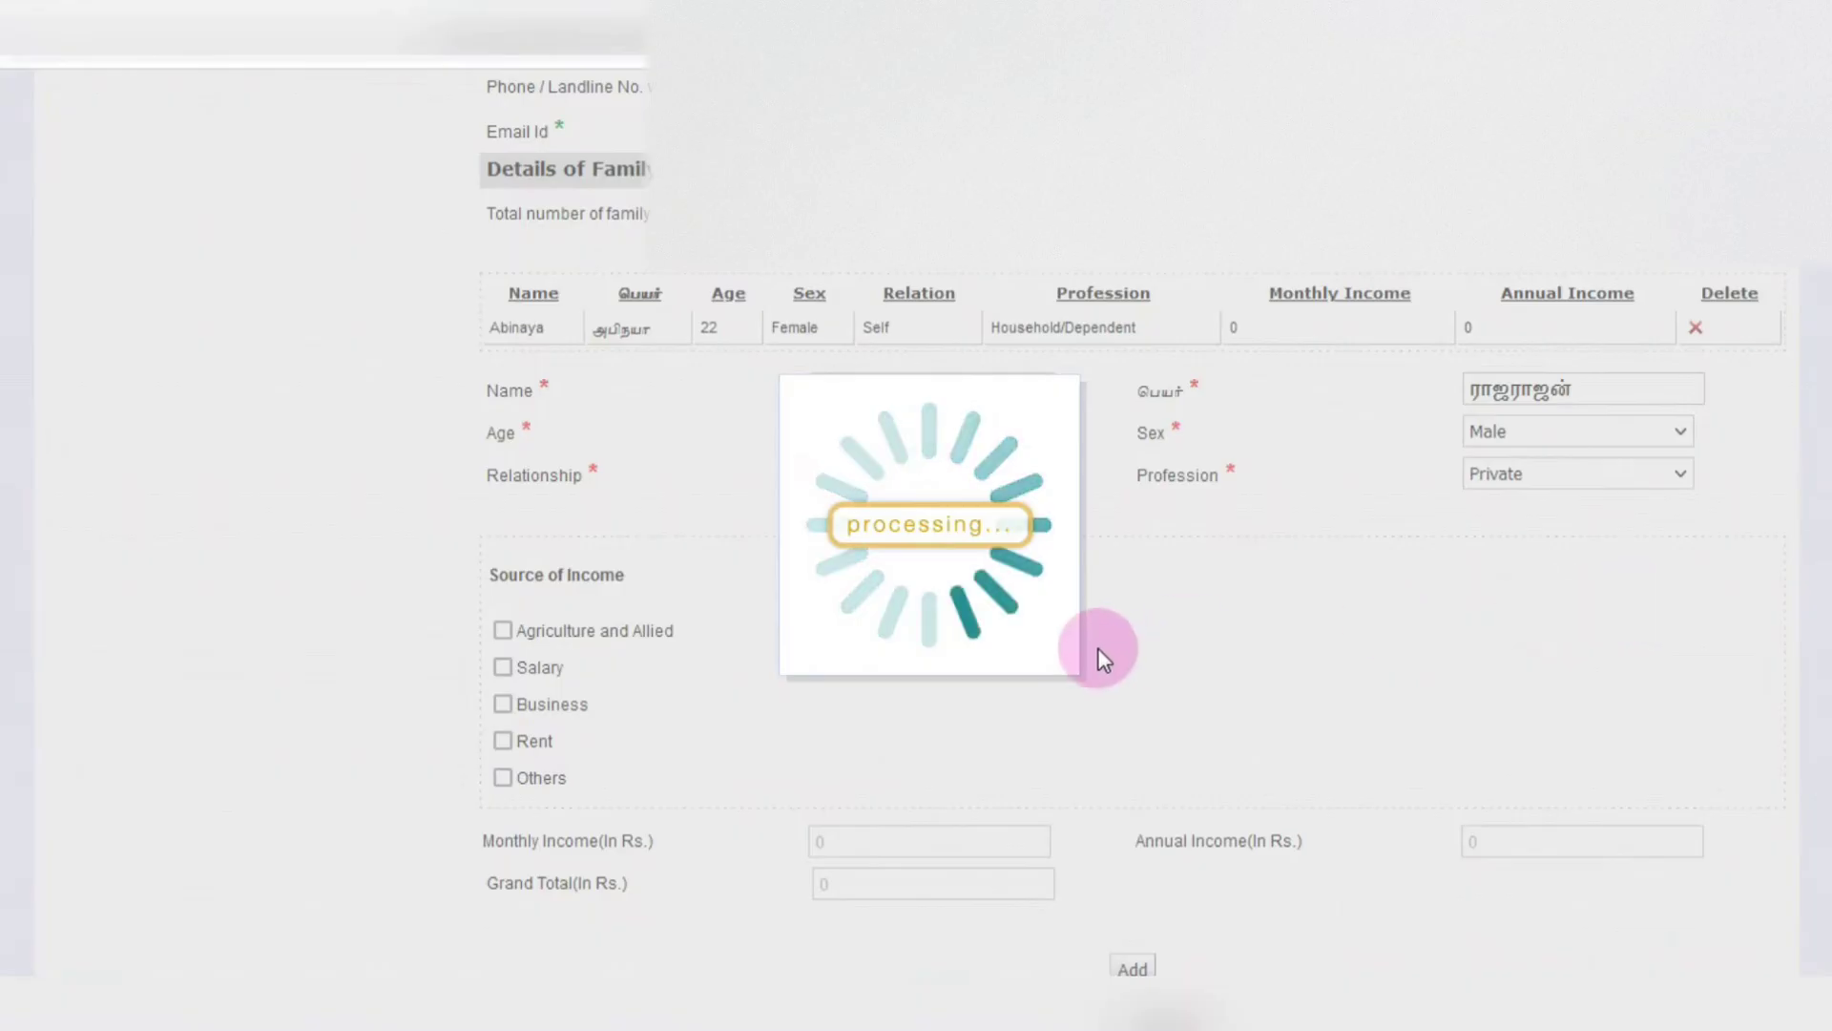
Record Others income of 4000 as Daily Wages (தினக் கூலி) and add the husband's row
click(502, 778)
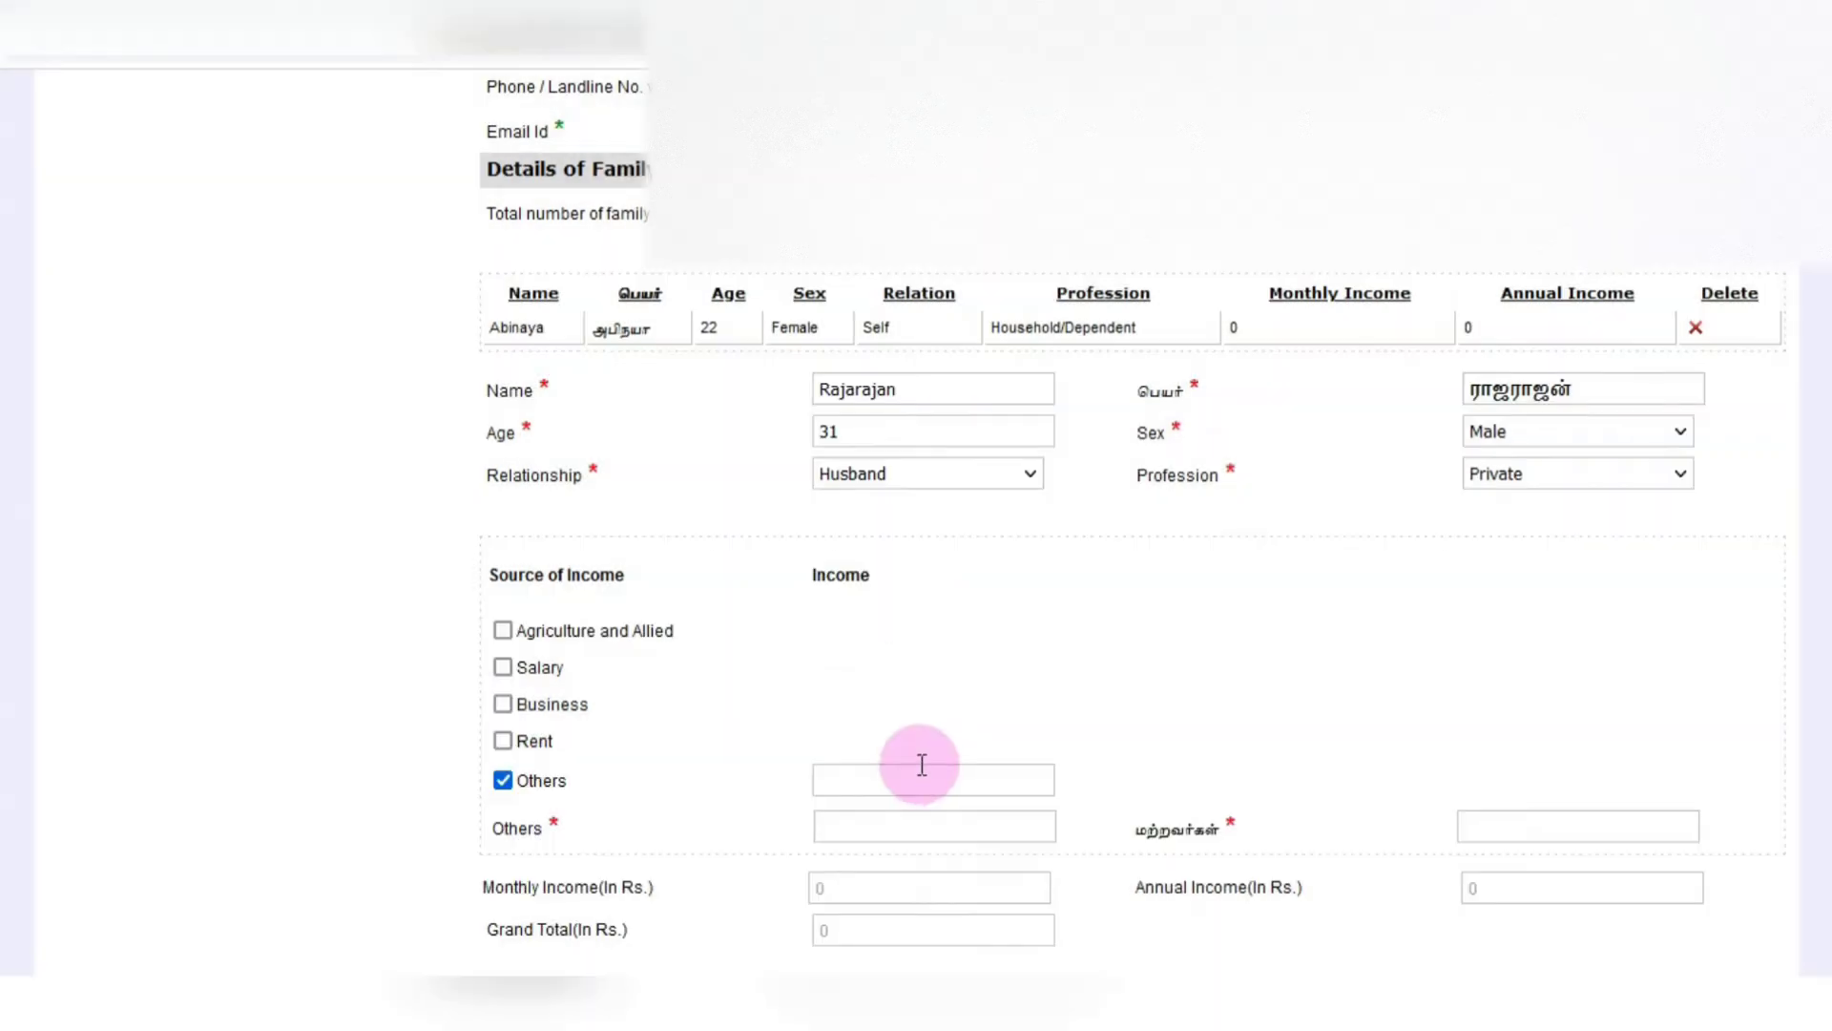
click(902, 778)
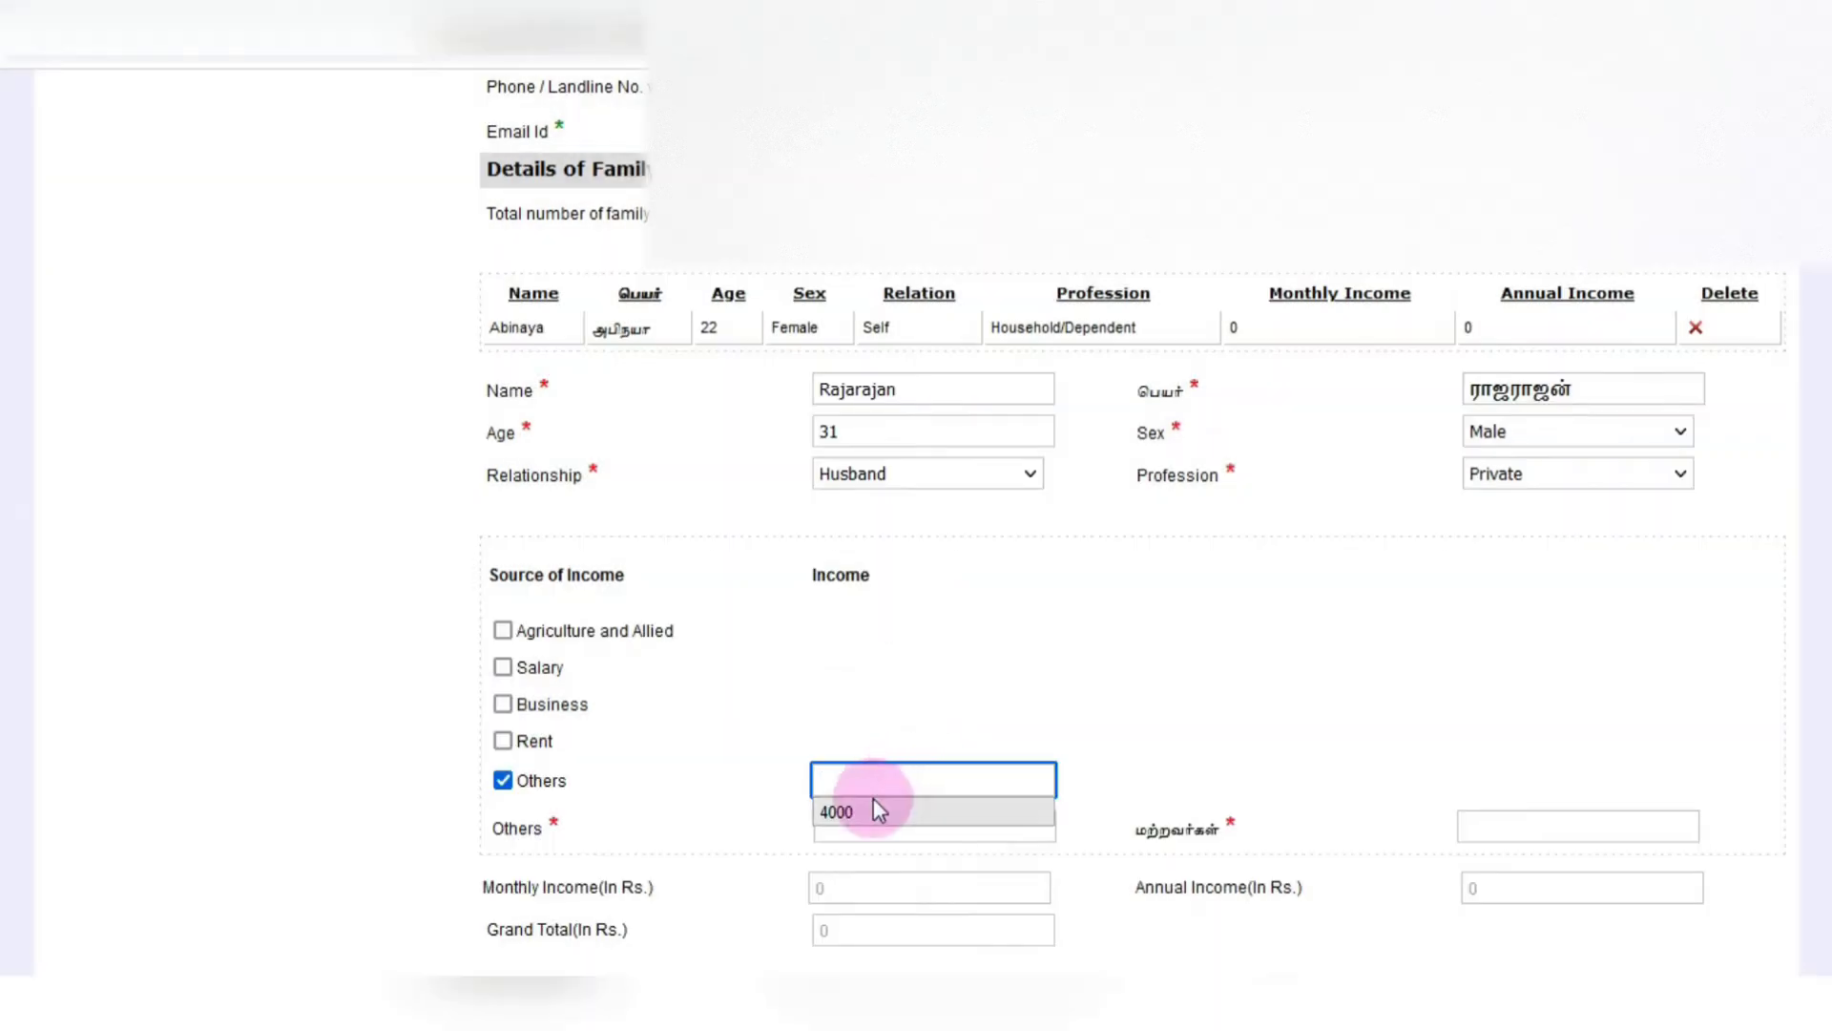
click(873, 806)
scroll(1050, 666, down, 3)
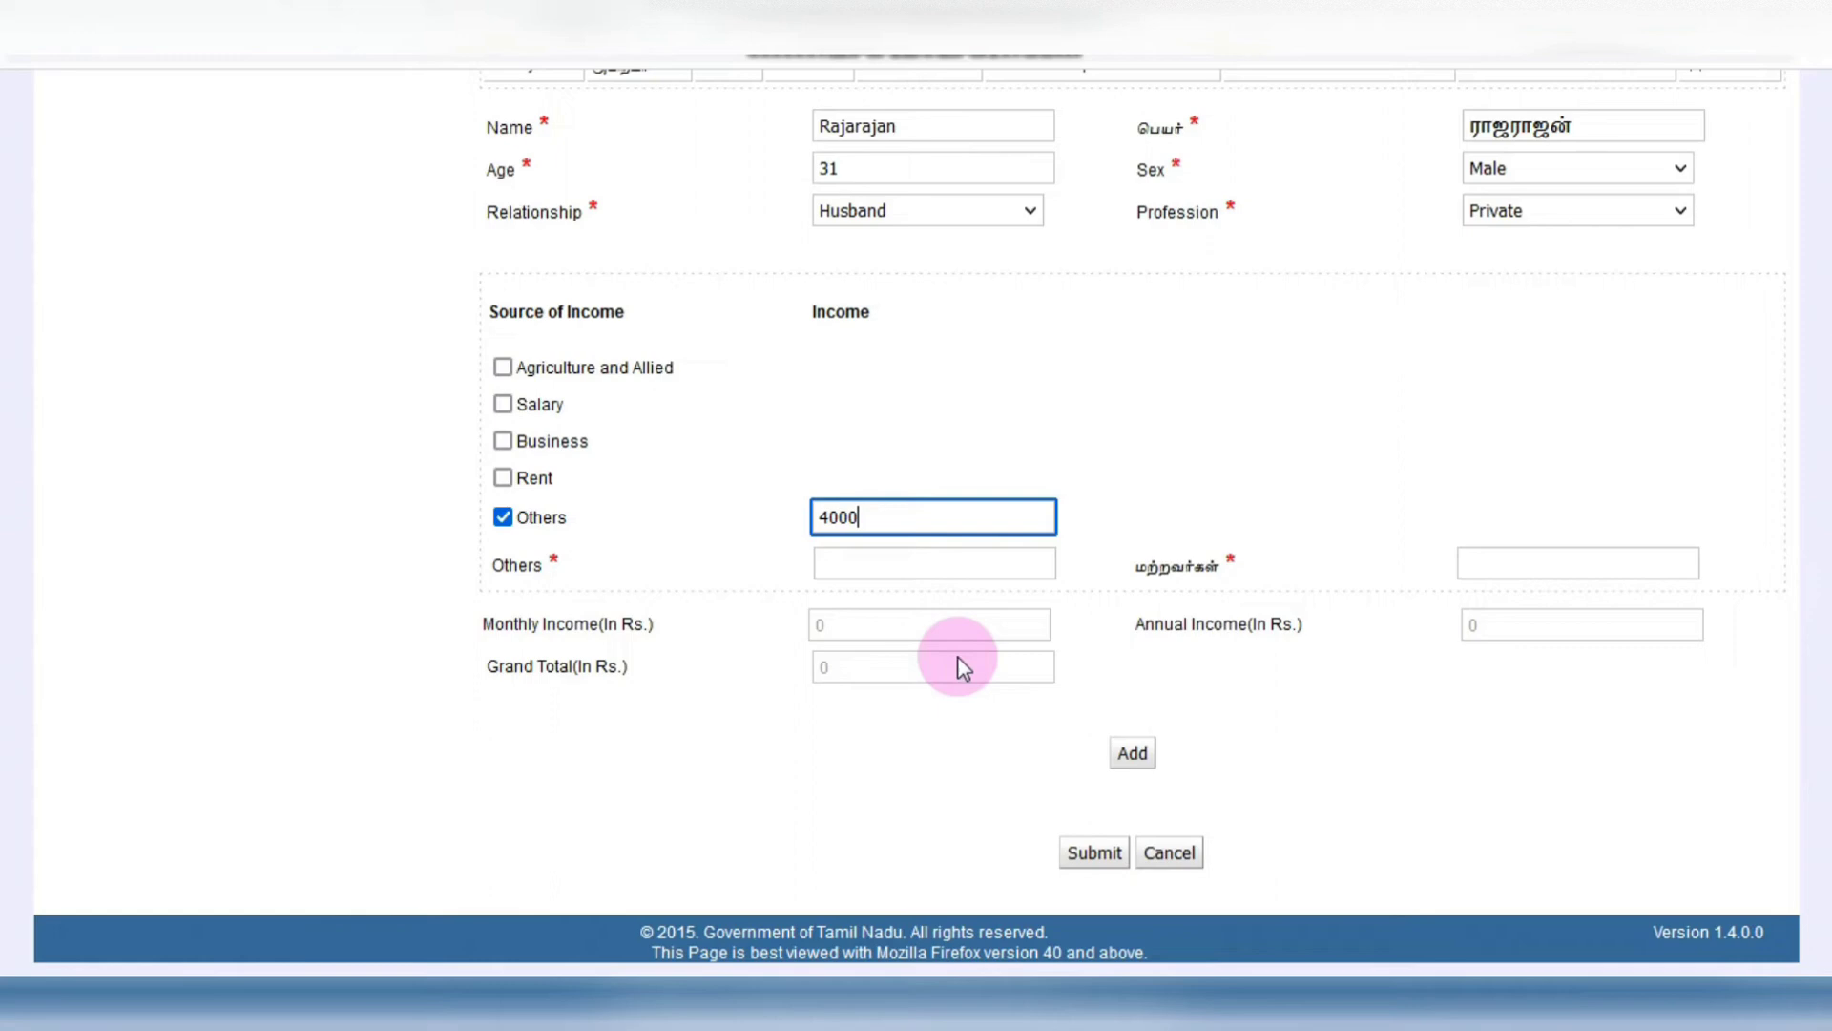
click(918, 567)
click(888, 593)
click(1543, 567)
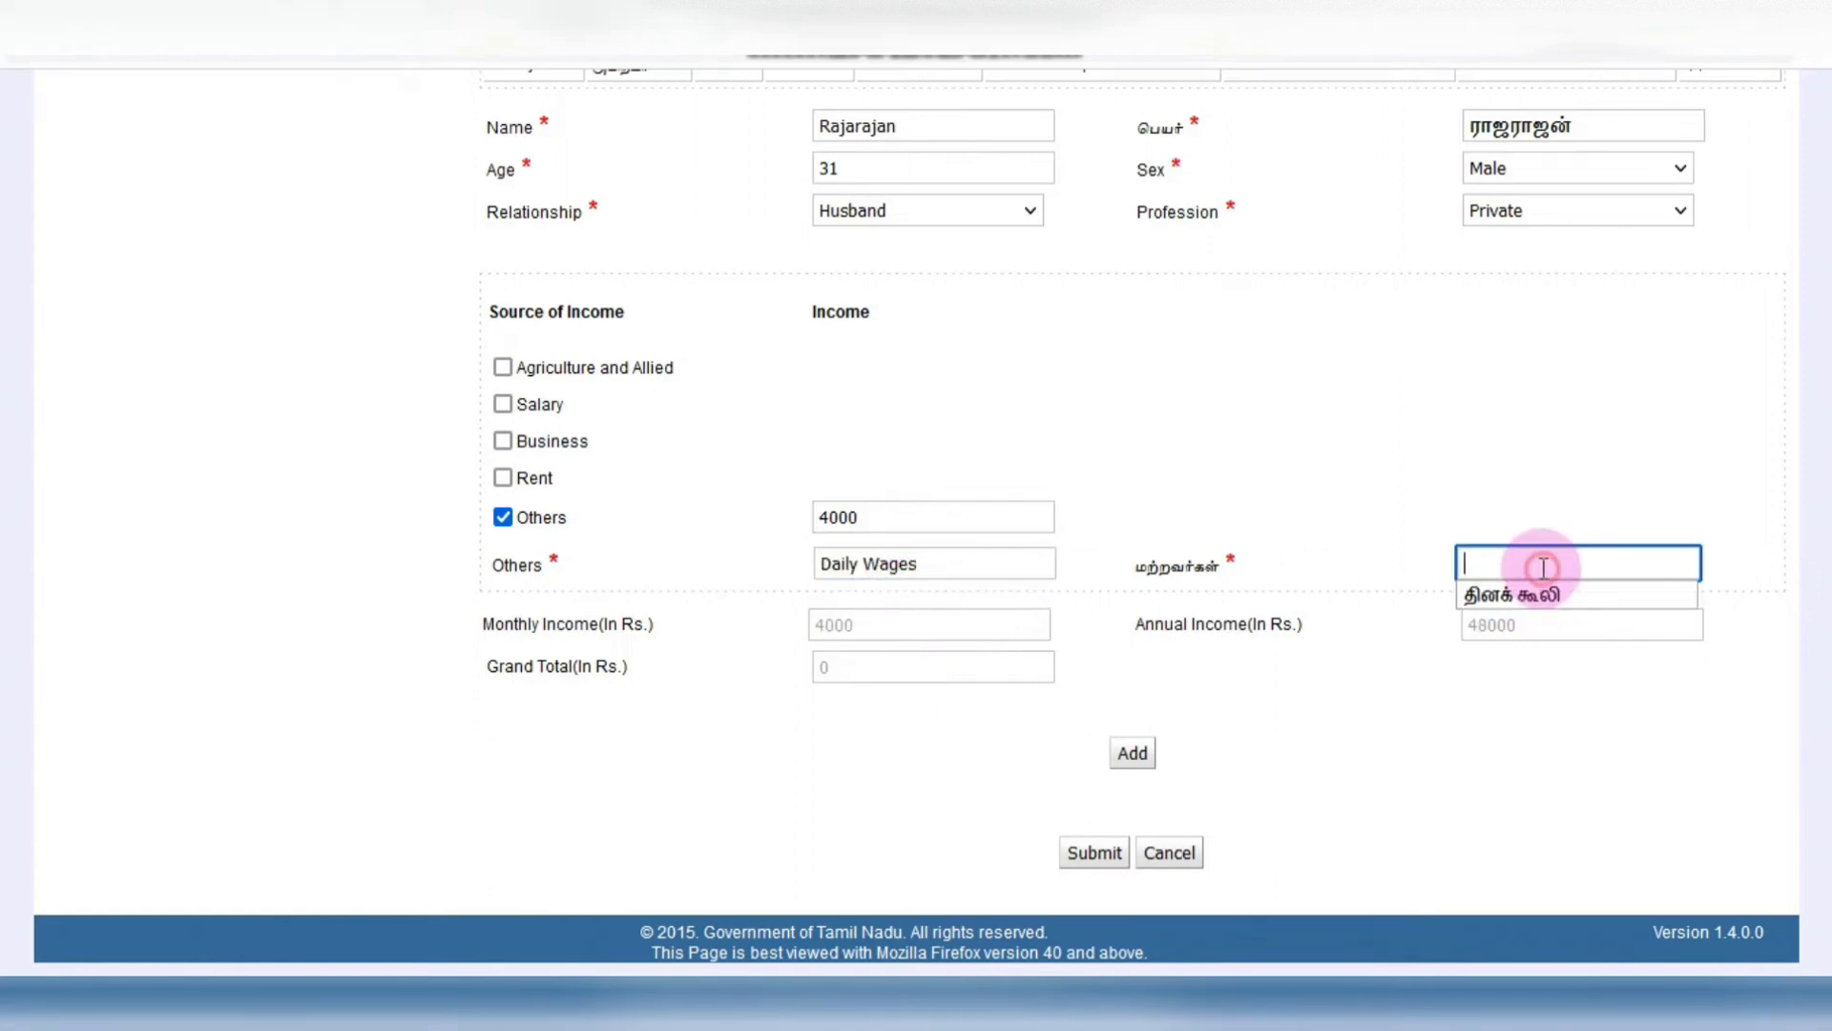
click(1532, 594)
click(1133, 753)
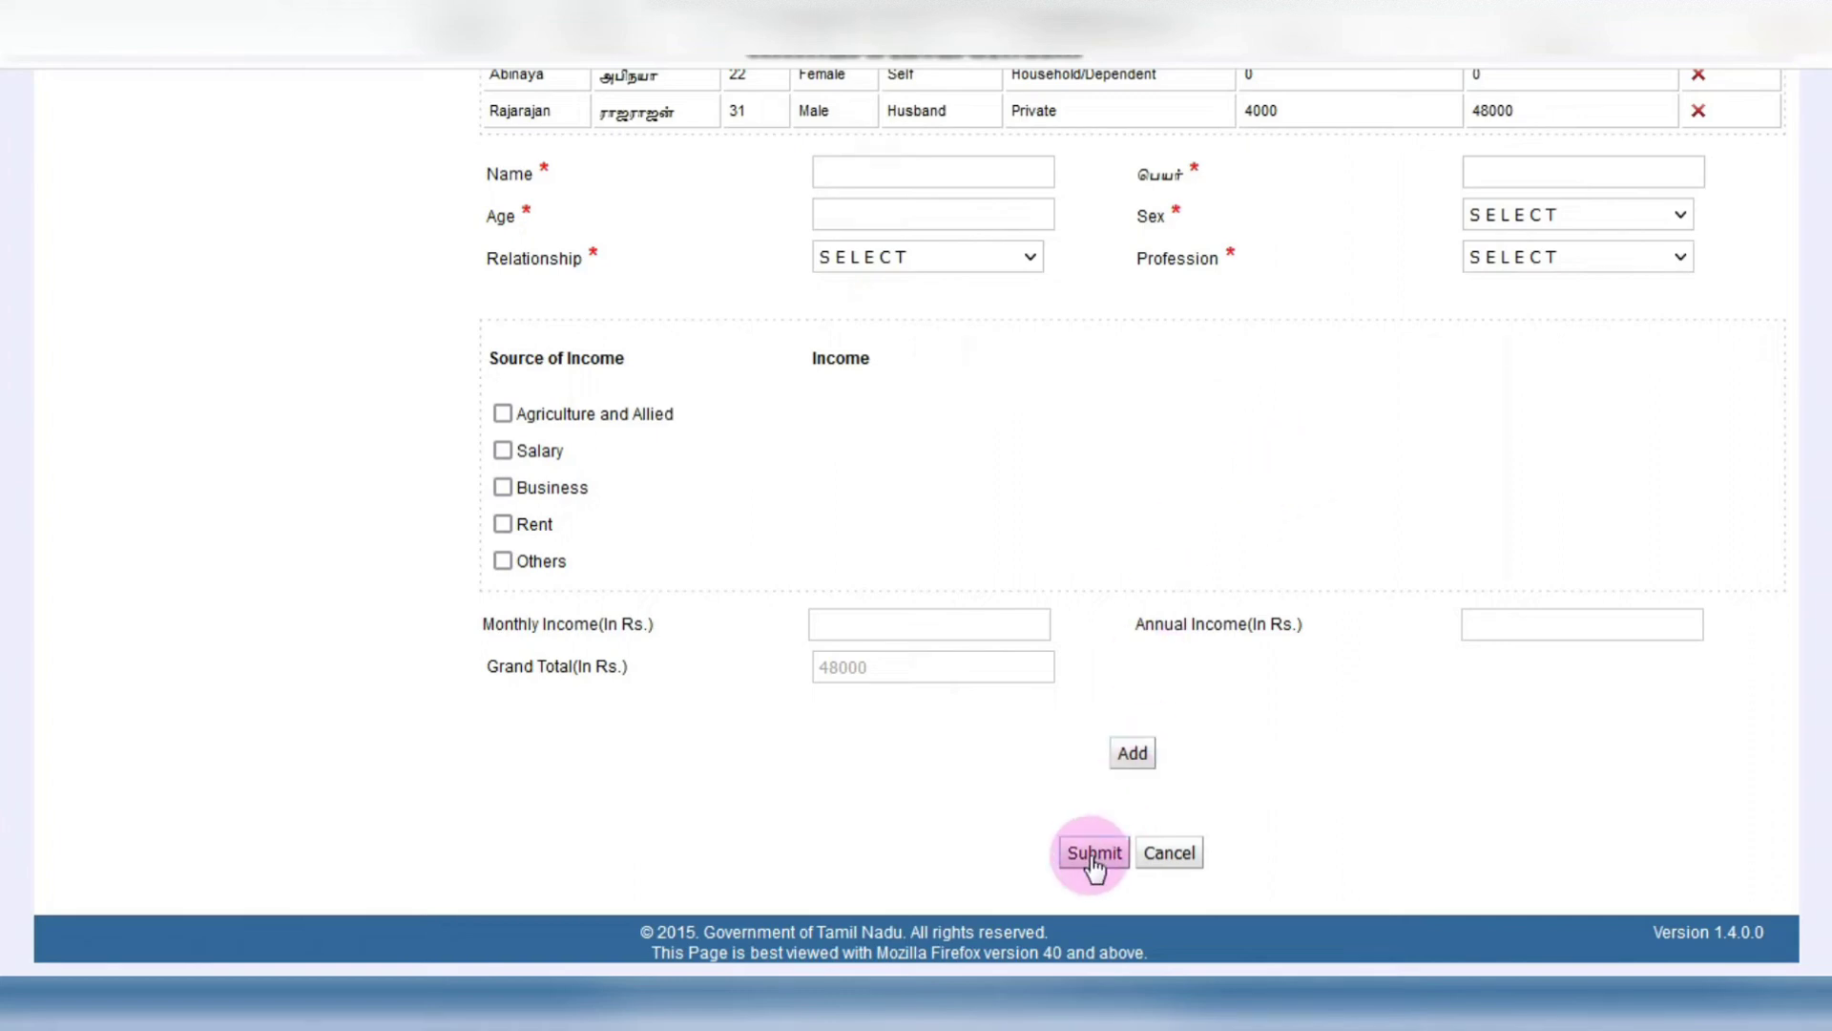
Enter 2 as the total number of family members and submit the application form
scroll(1154, 572, up, 3)
scroll(1179, 473, down, 3)
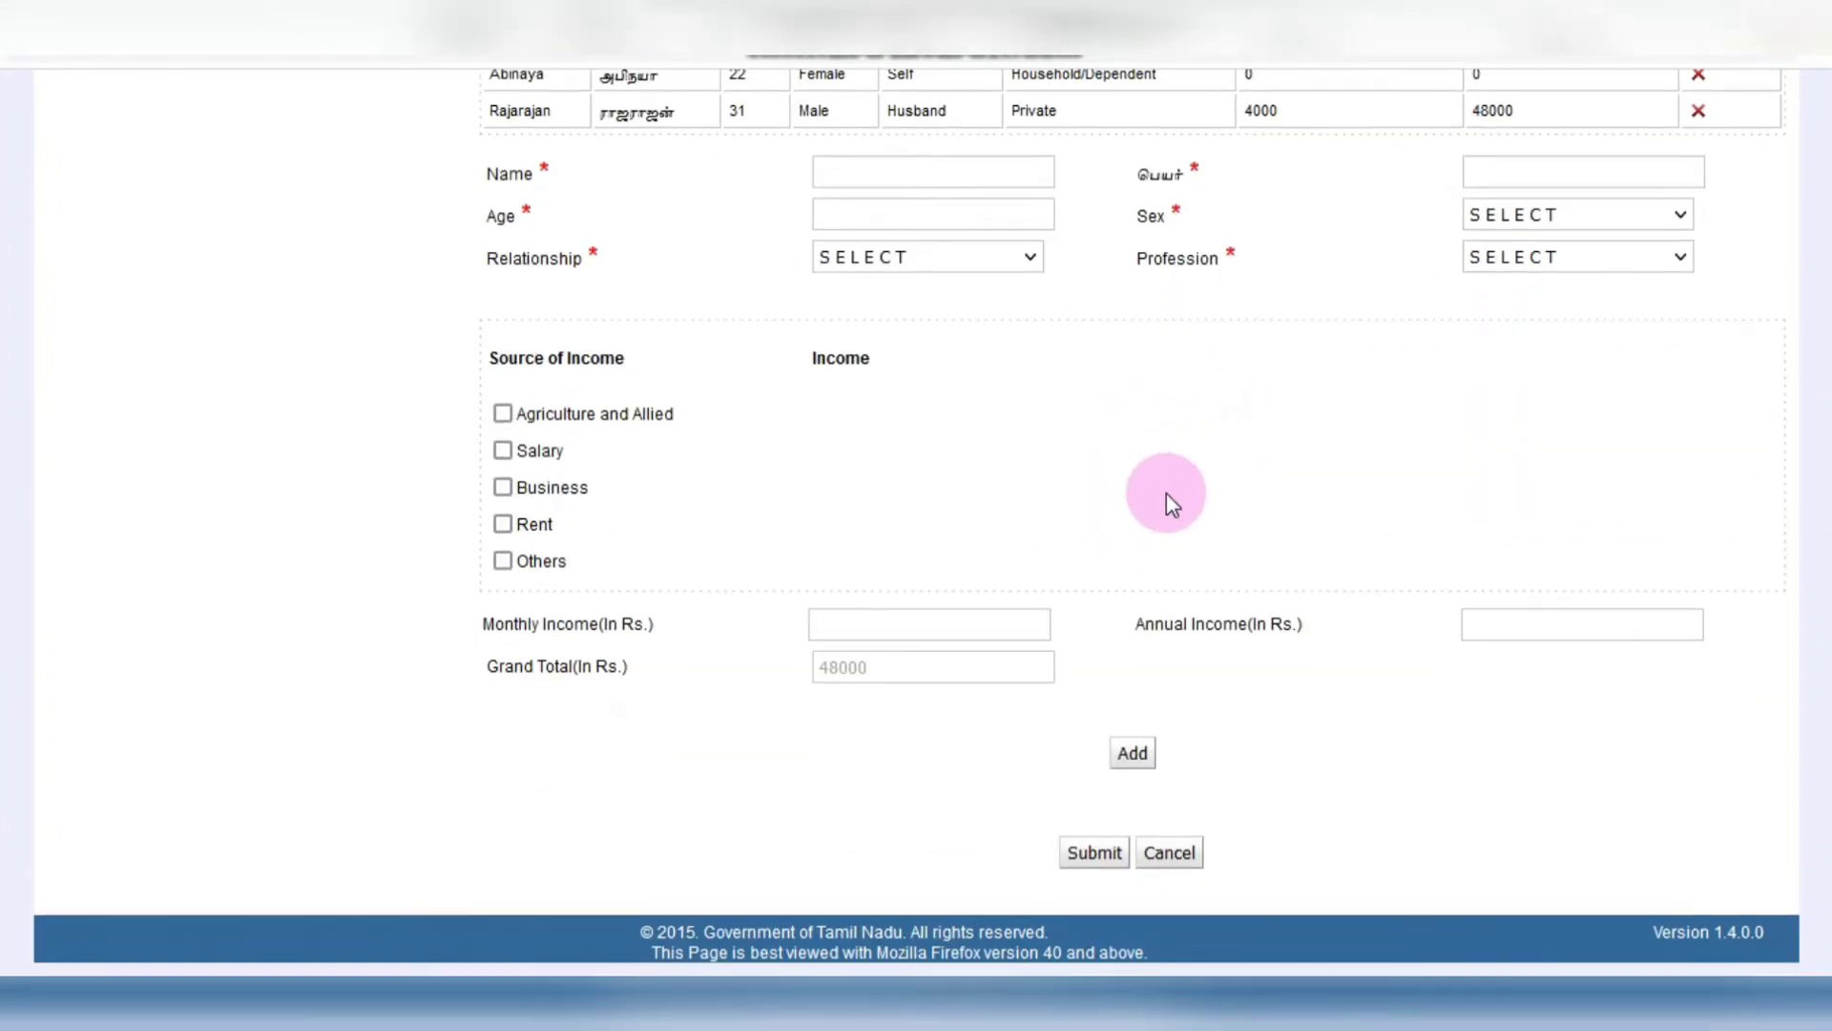
click(1094, 852)
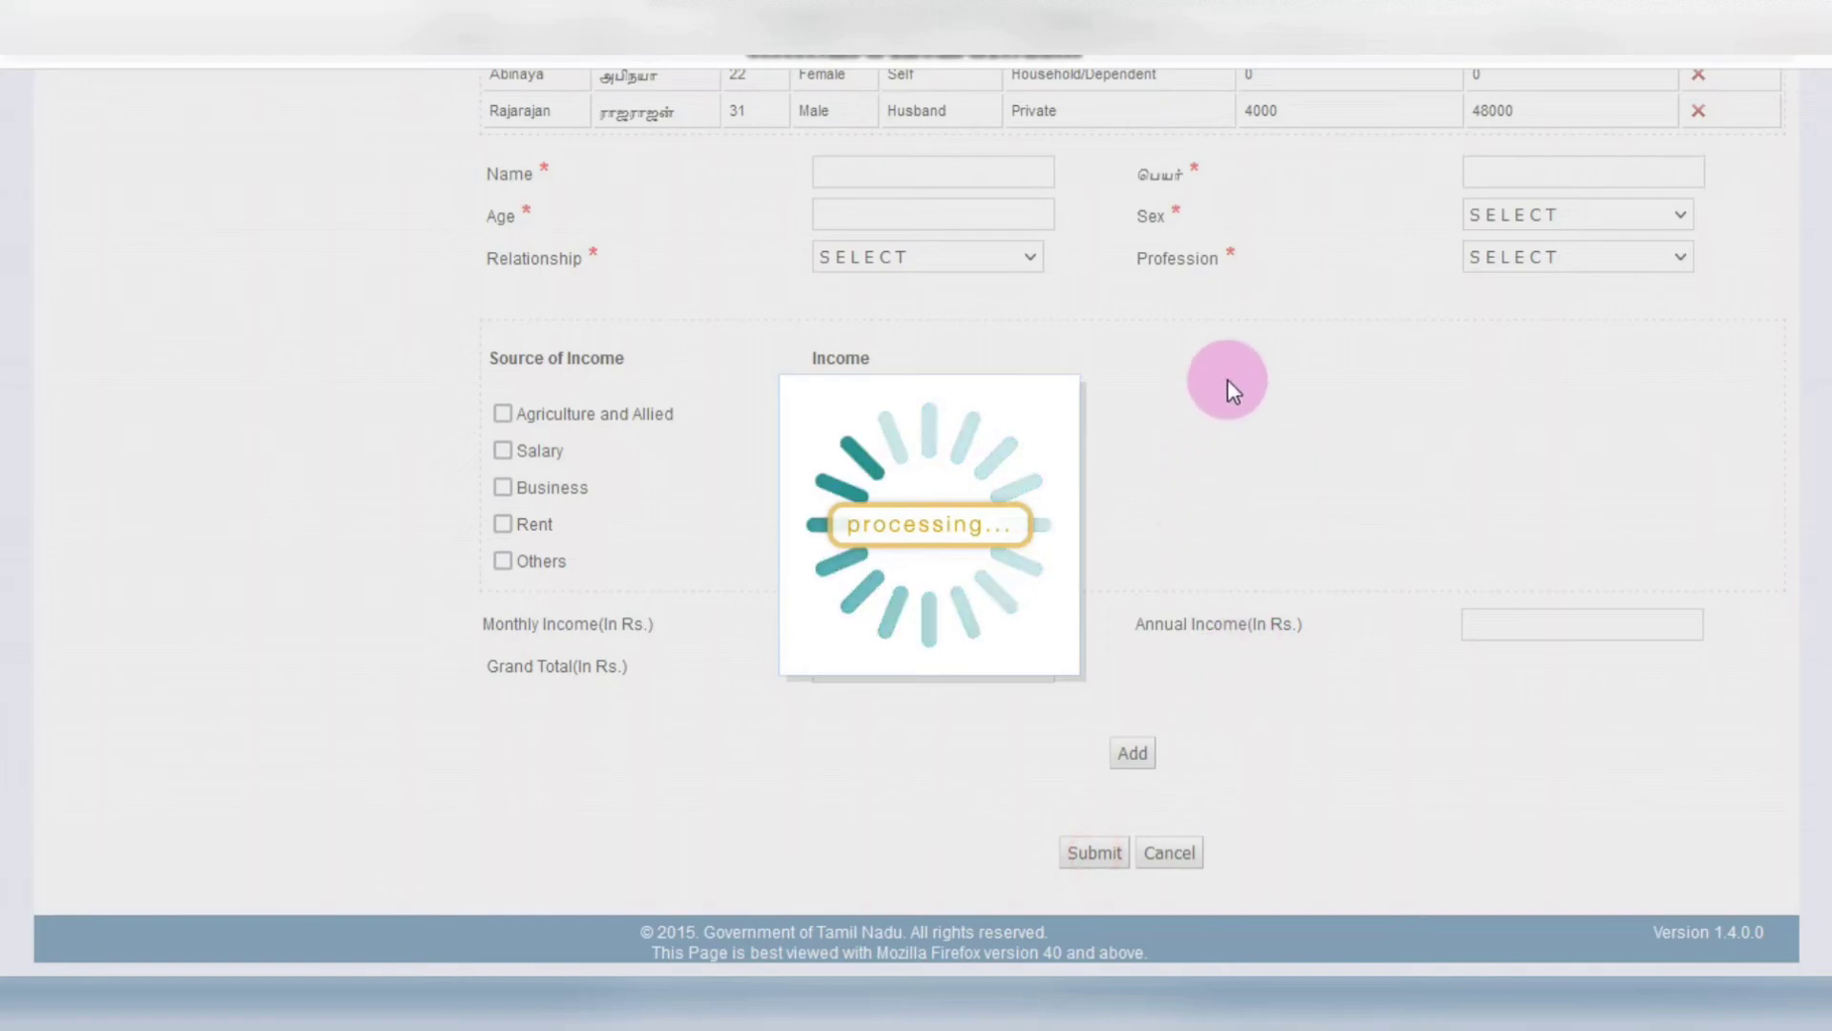
scroll(1218, 512, up, 3)
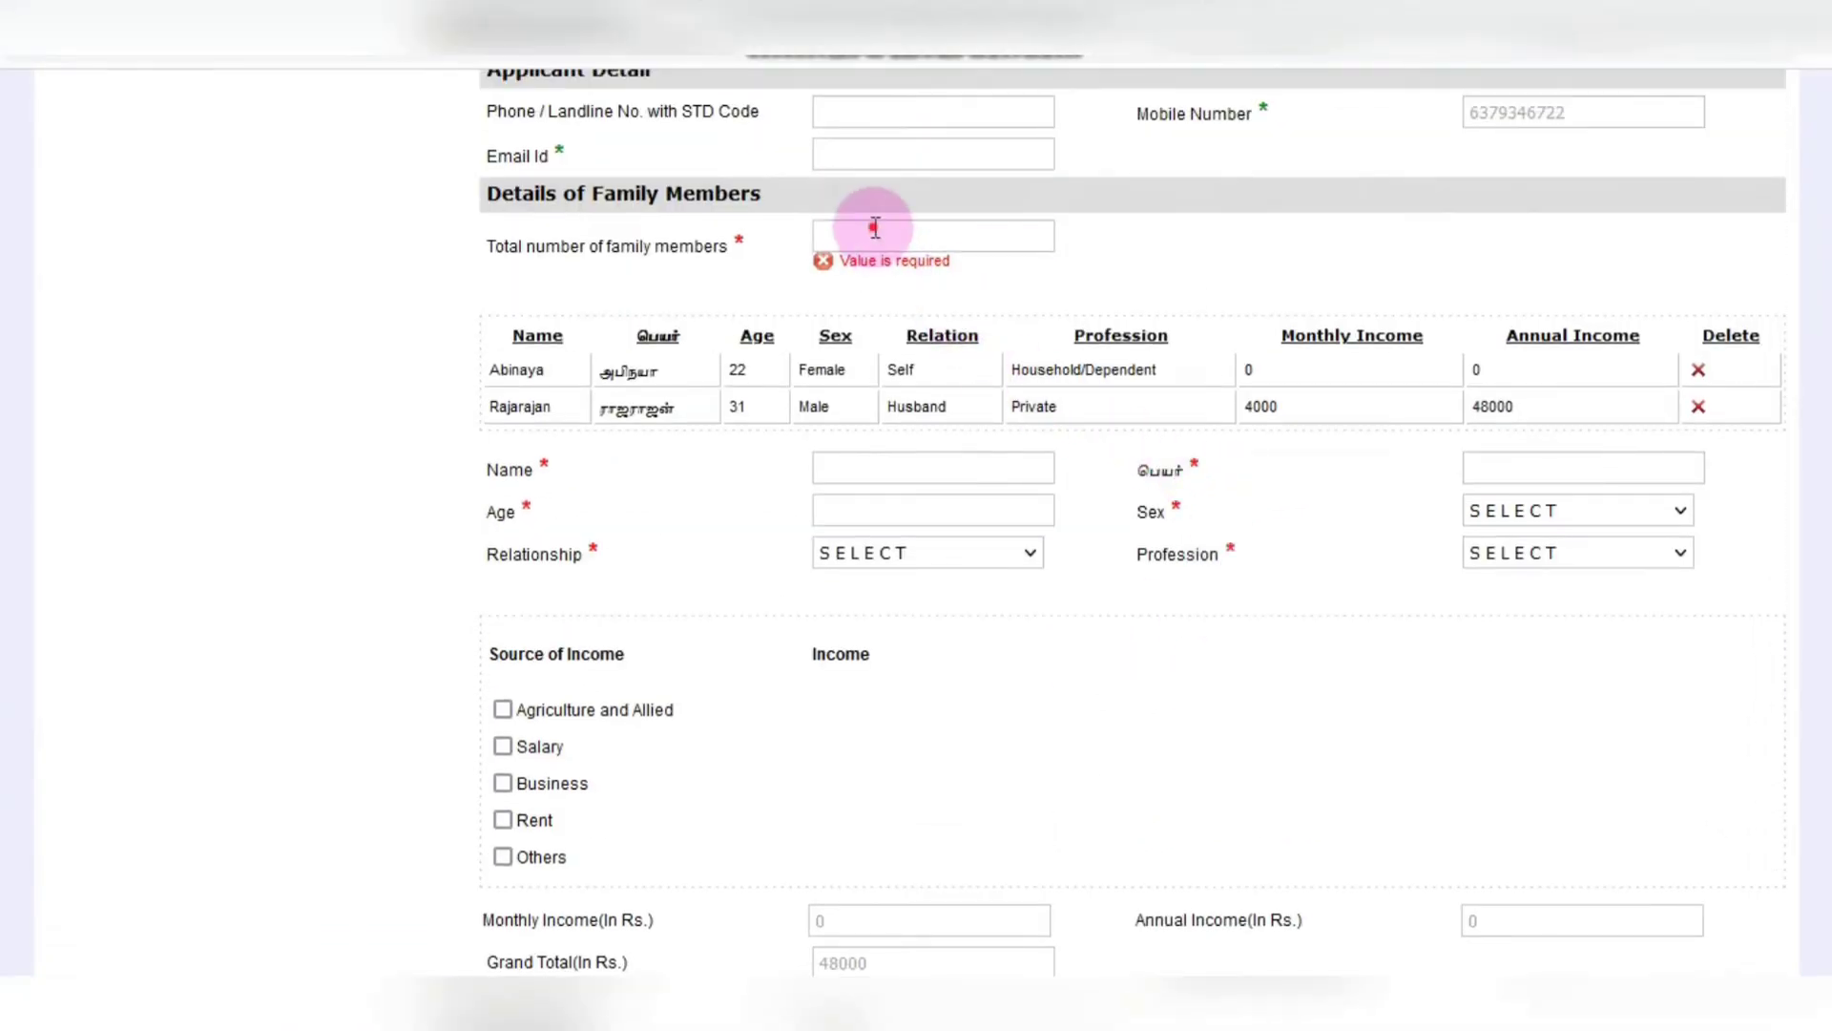
click(868, 235)
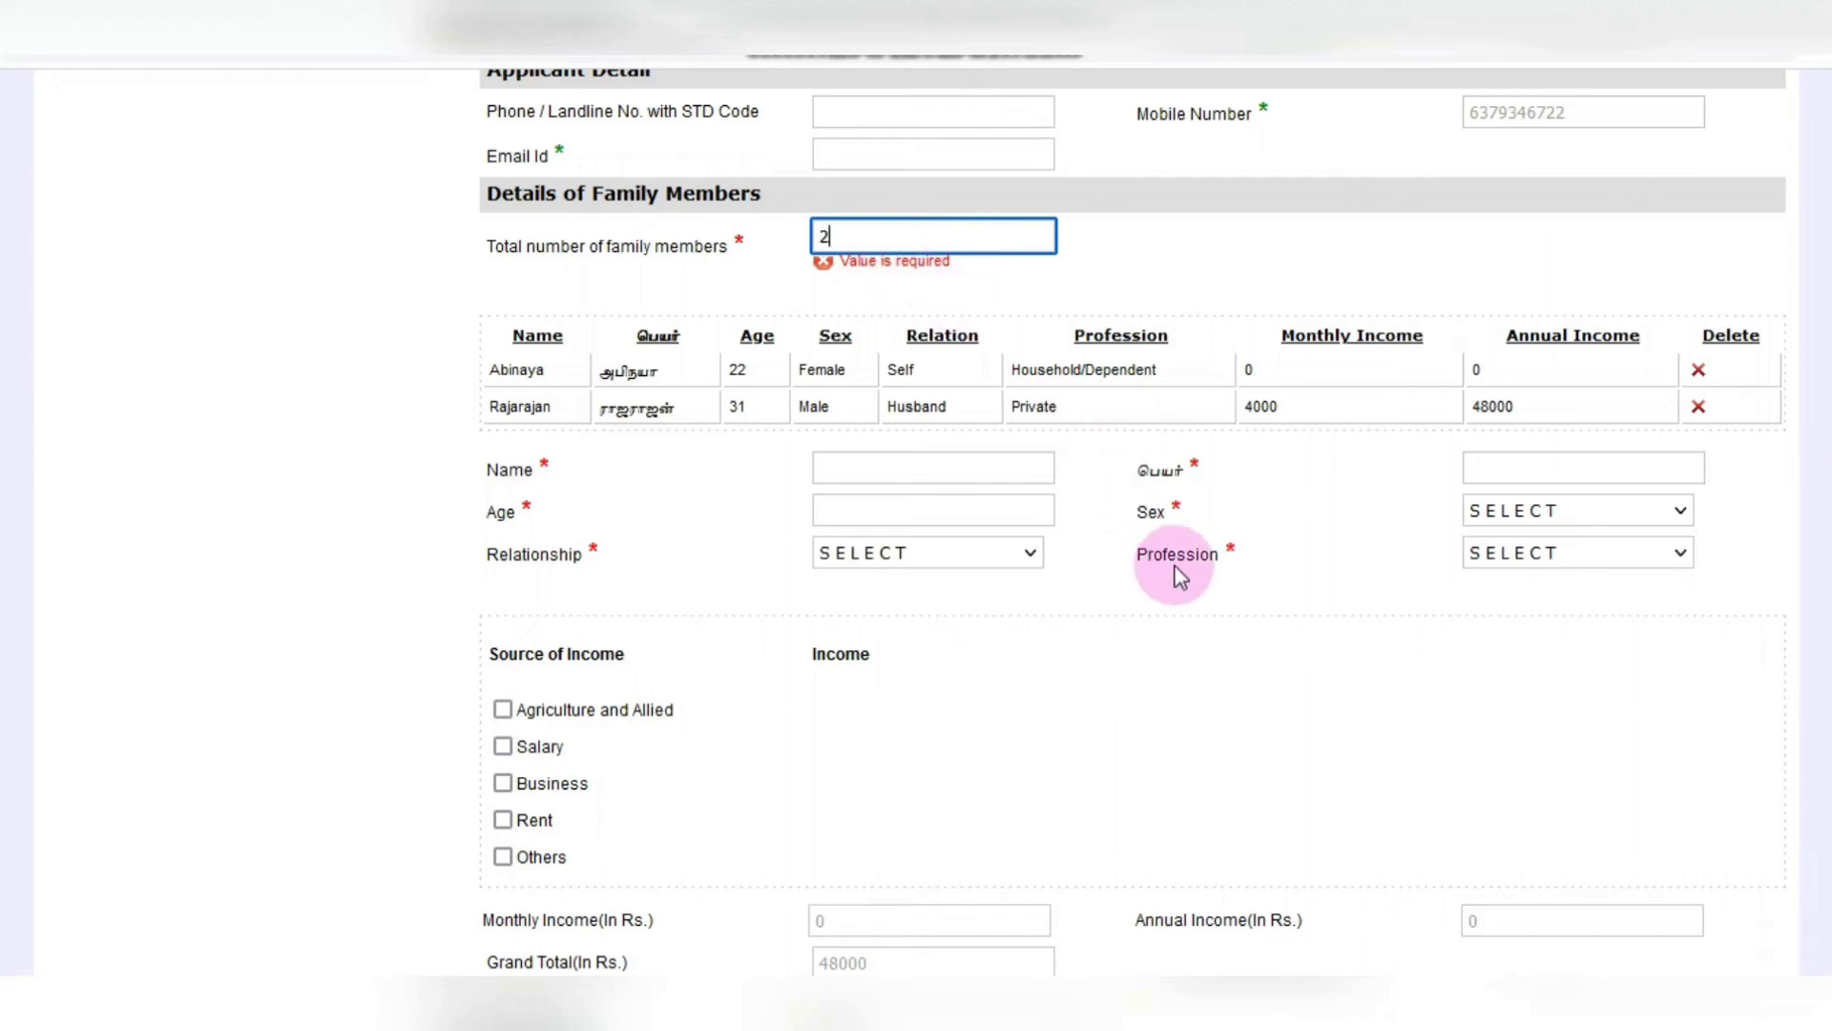
scroll(1145, 668, down, 3)
click(1097, 854)
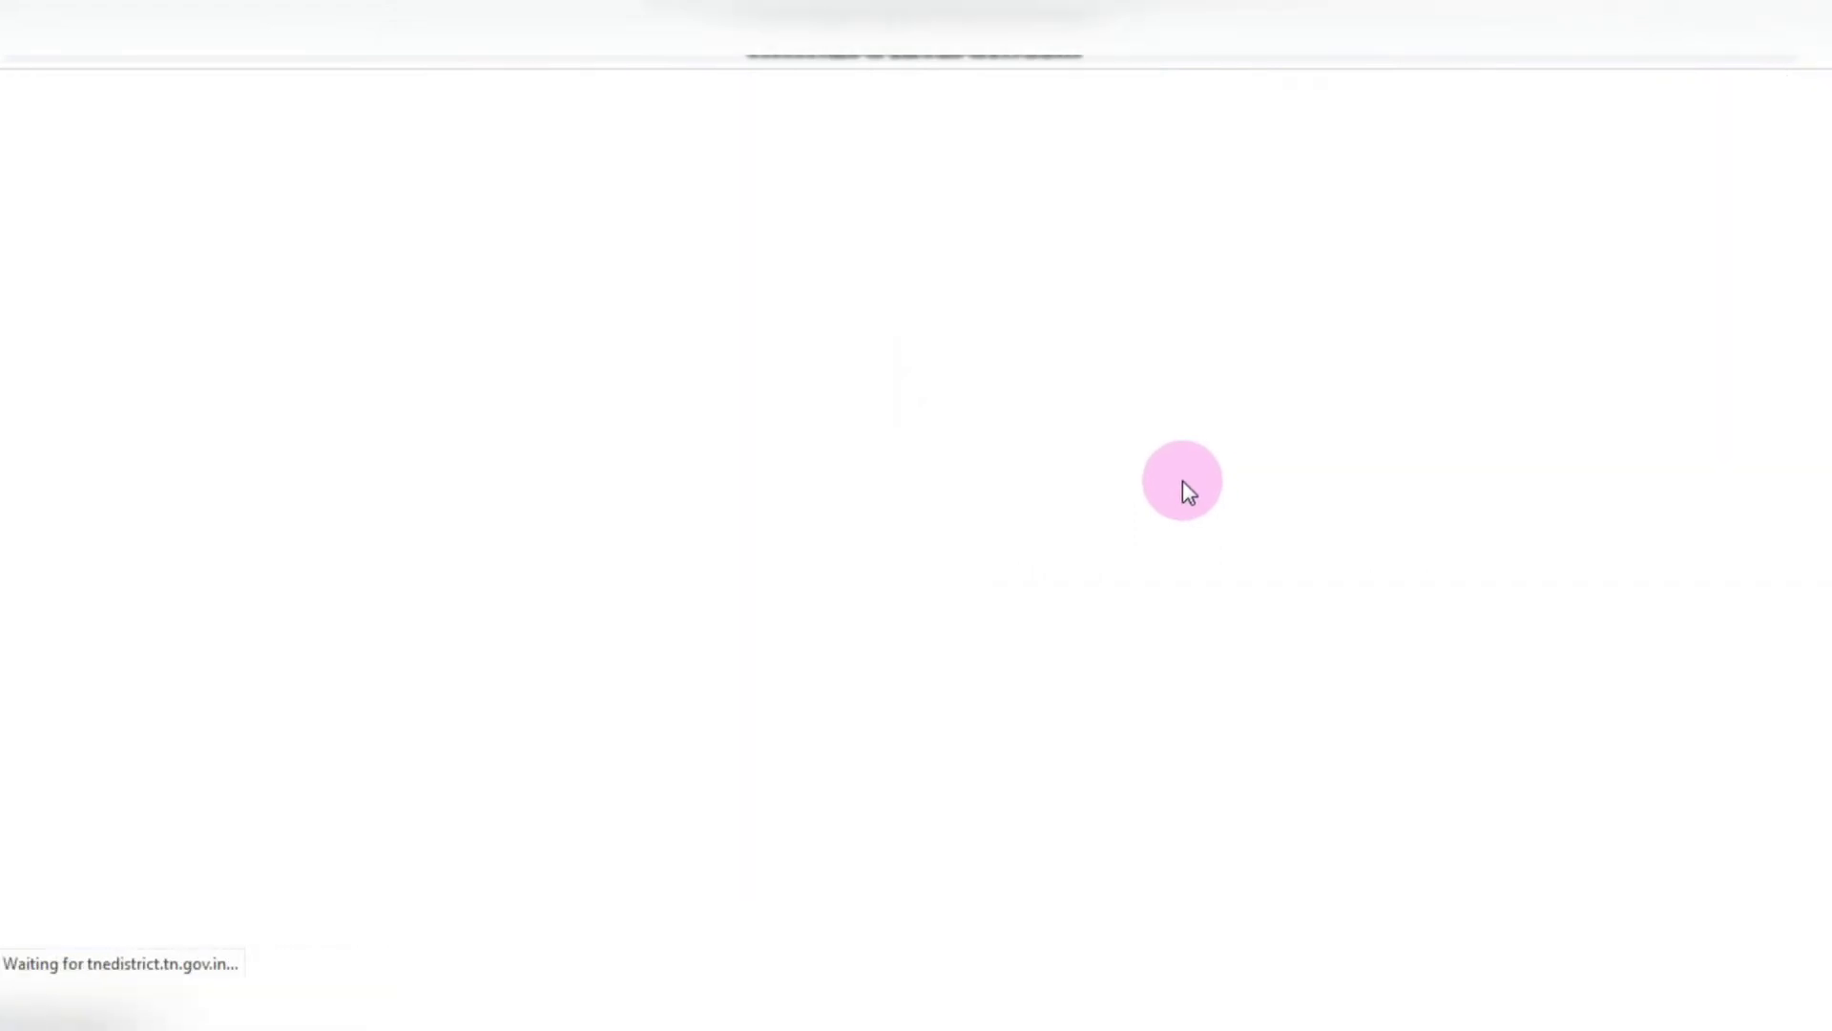
Upload the applicant's photo as the Applicant Photo document
click(913, 567)
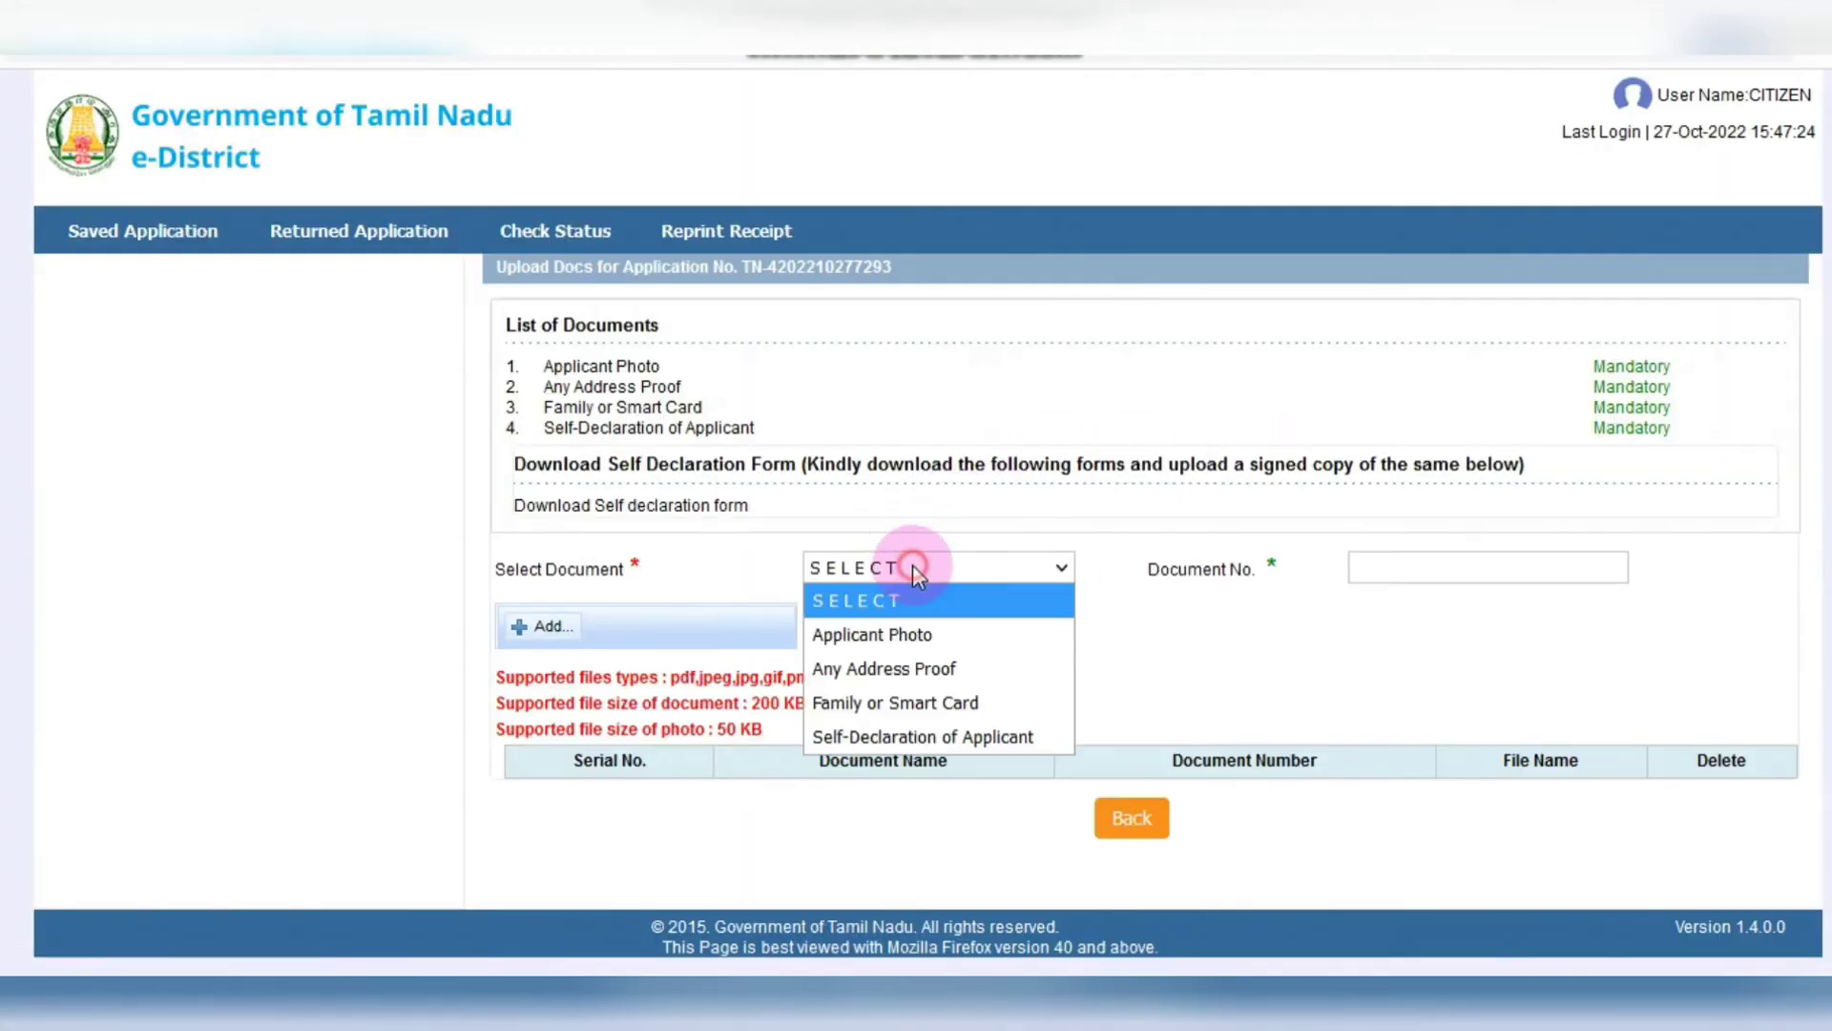
click(920, 633)
click(1364, 567)
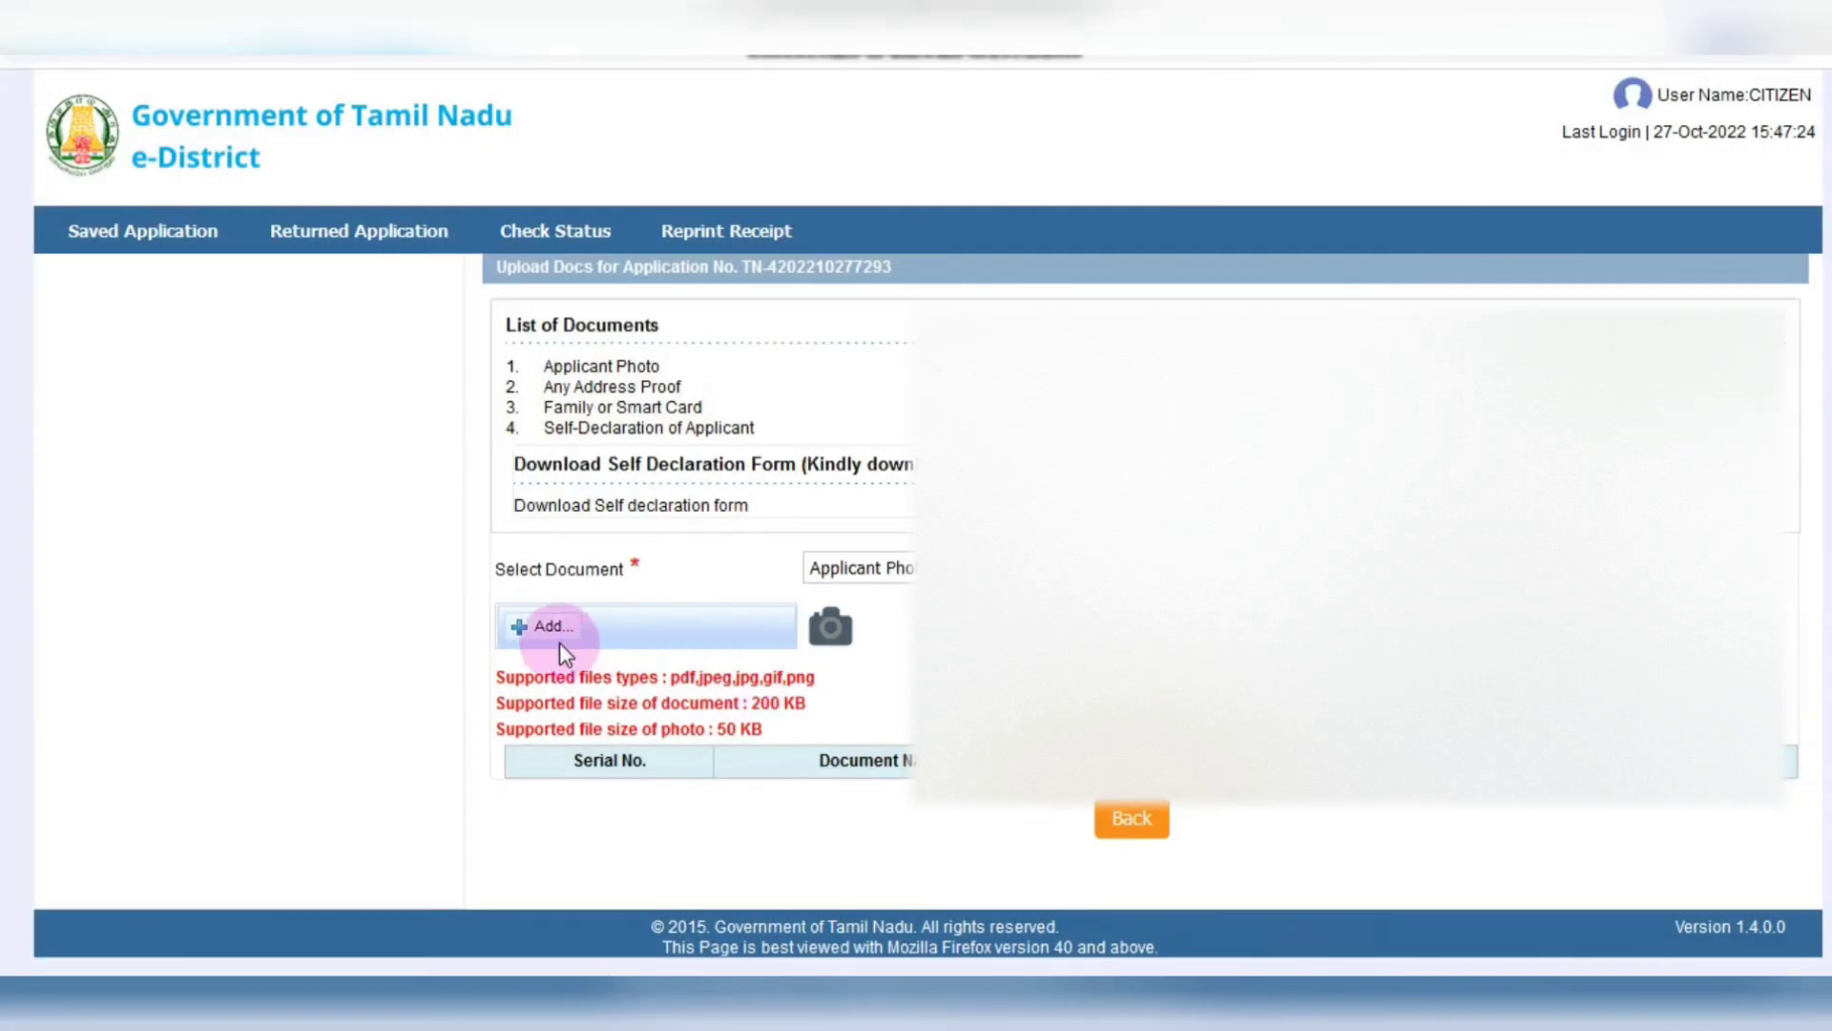
click(549, 630)
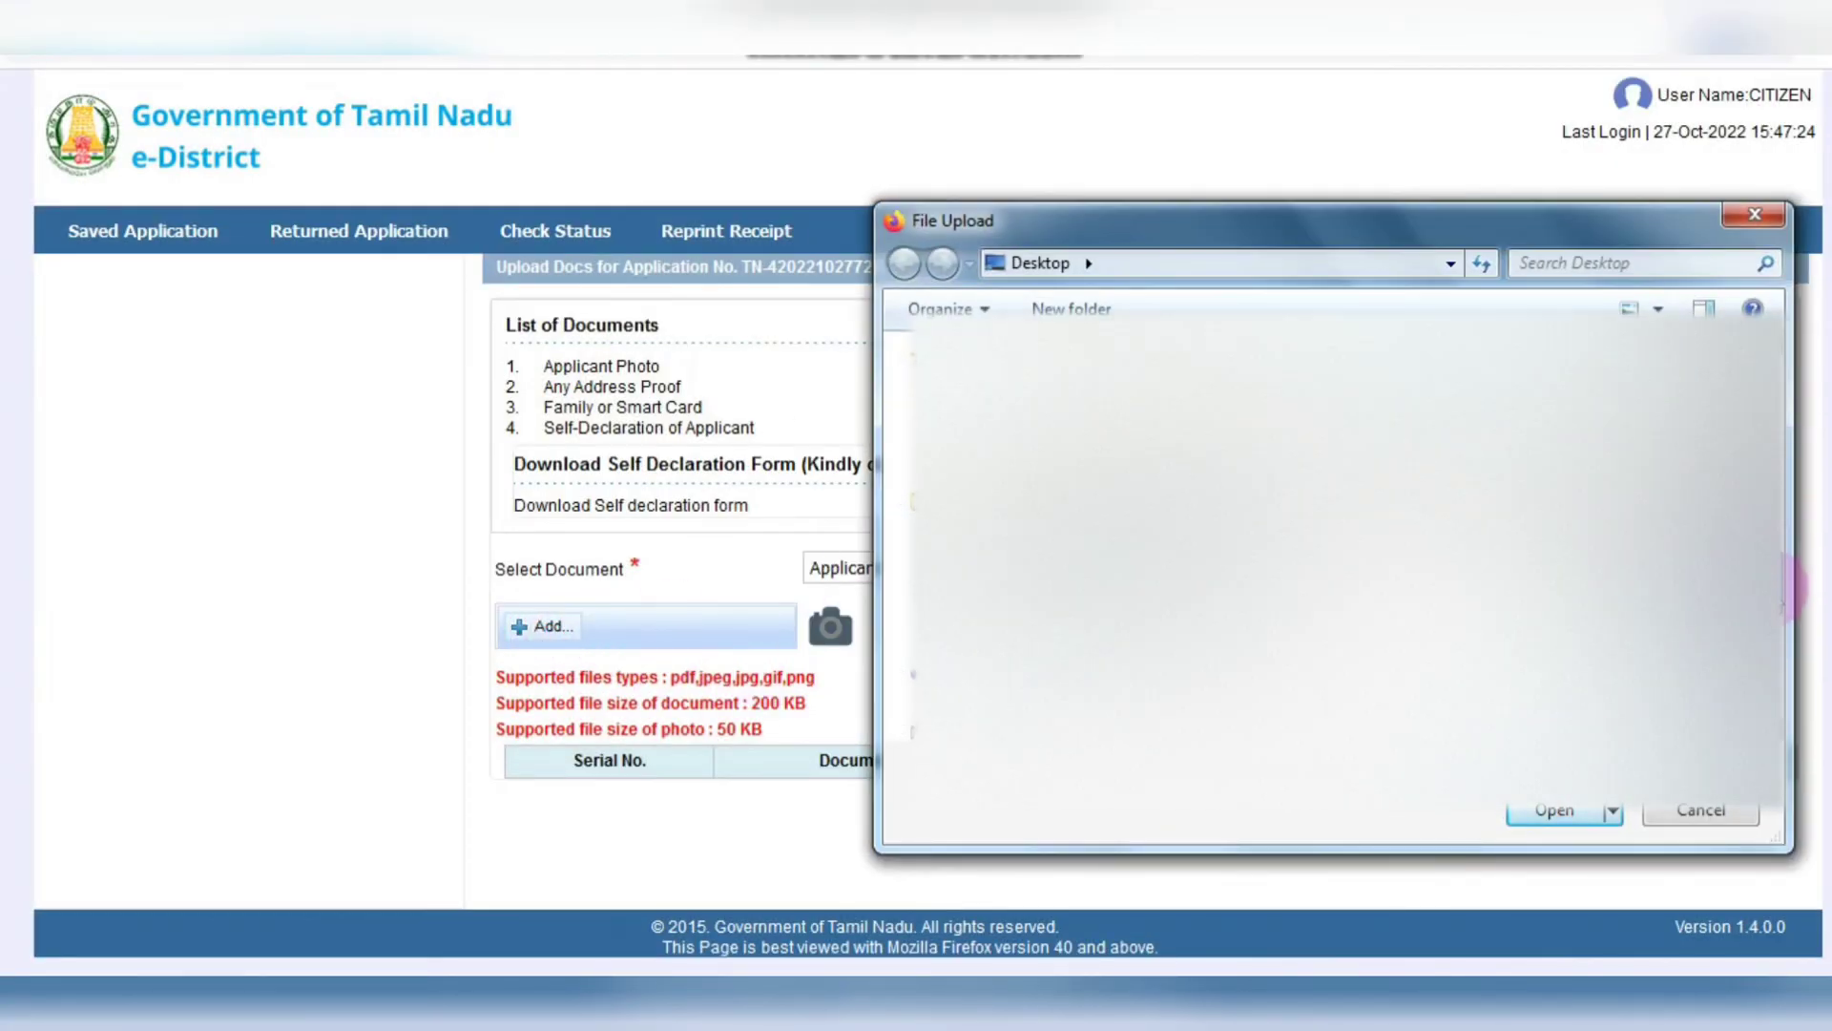
click(1554, 810)
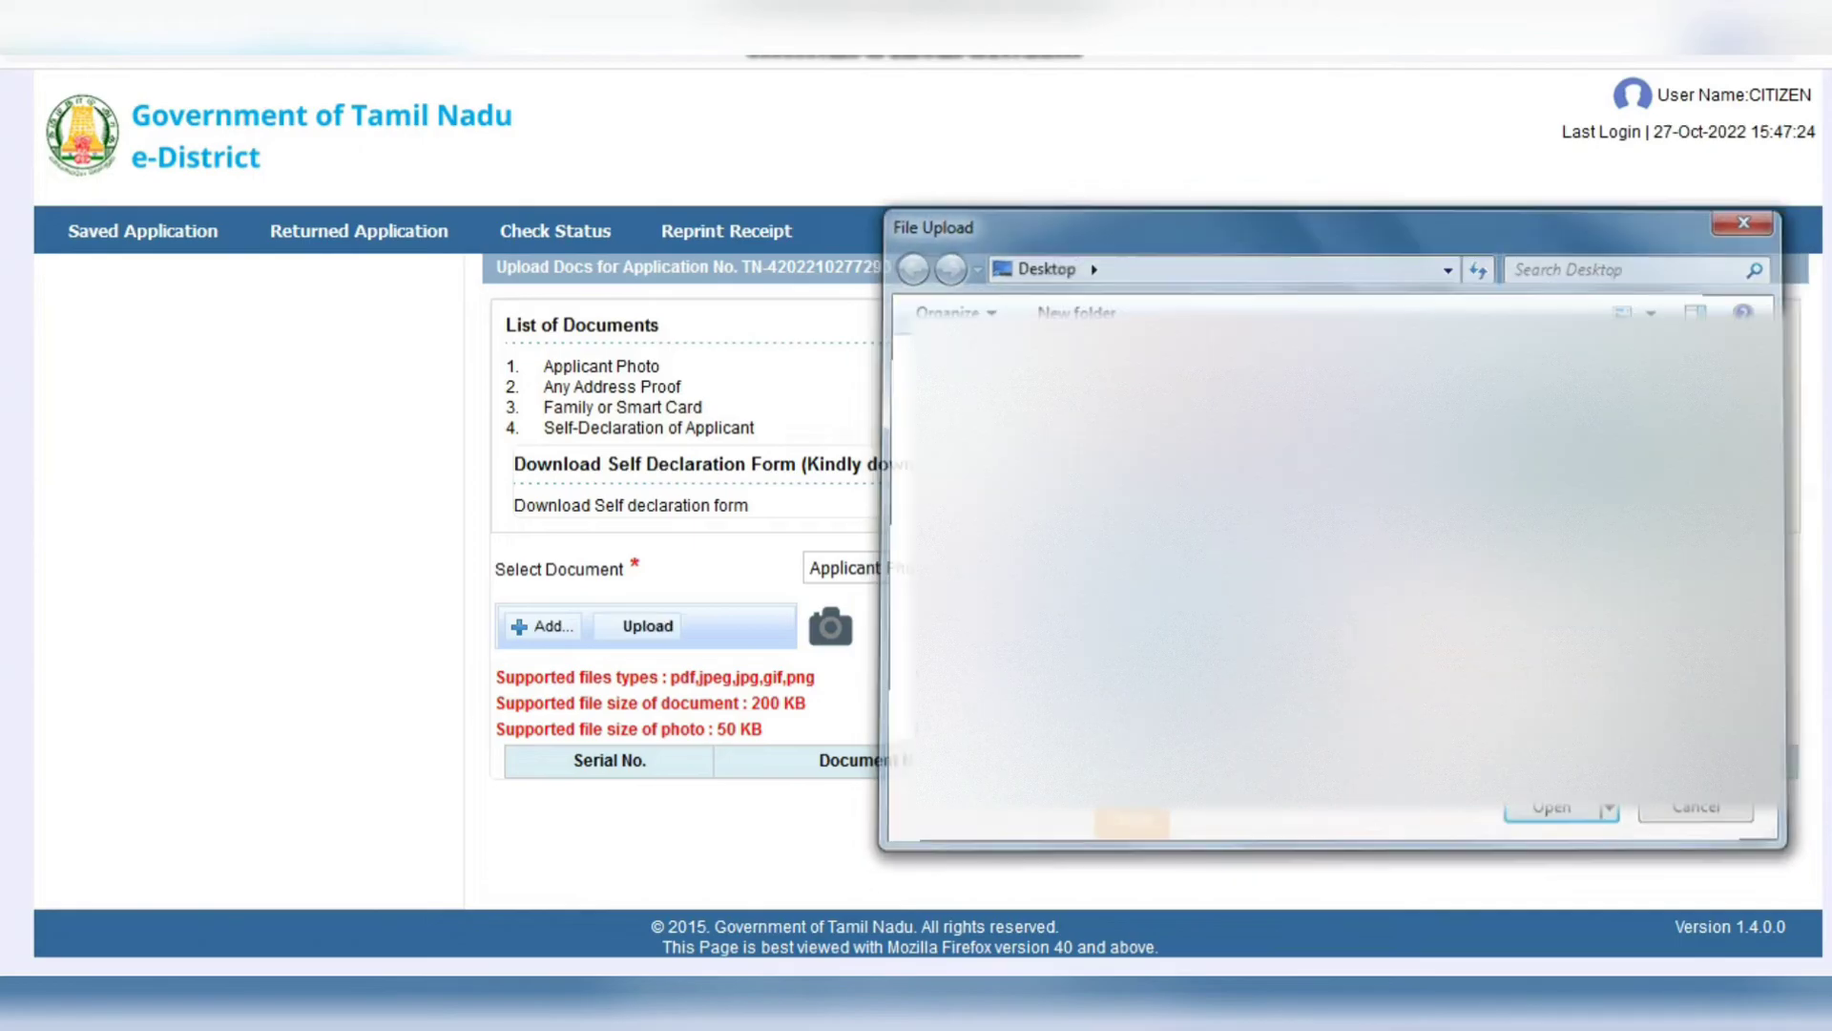
click(657, 628)
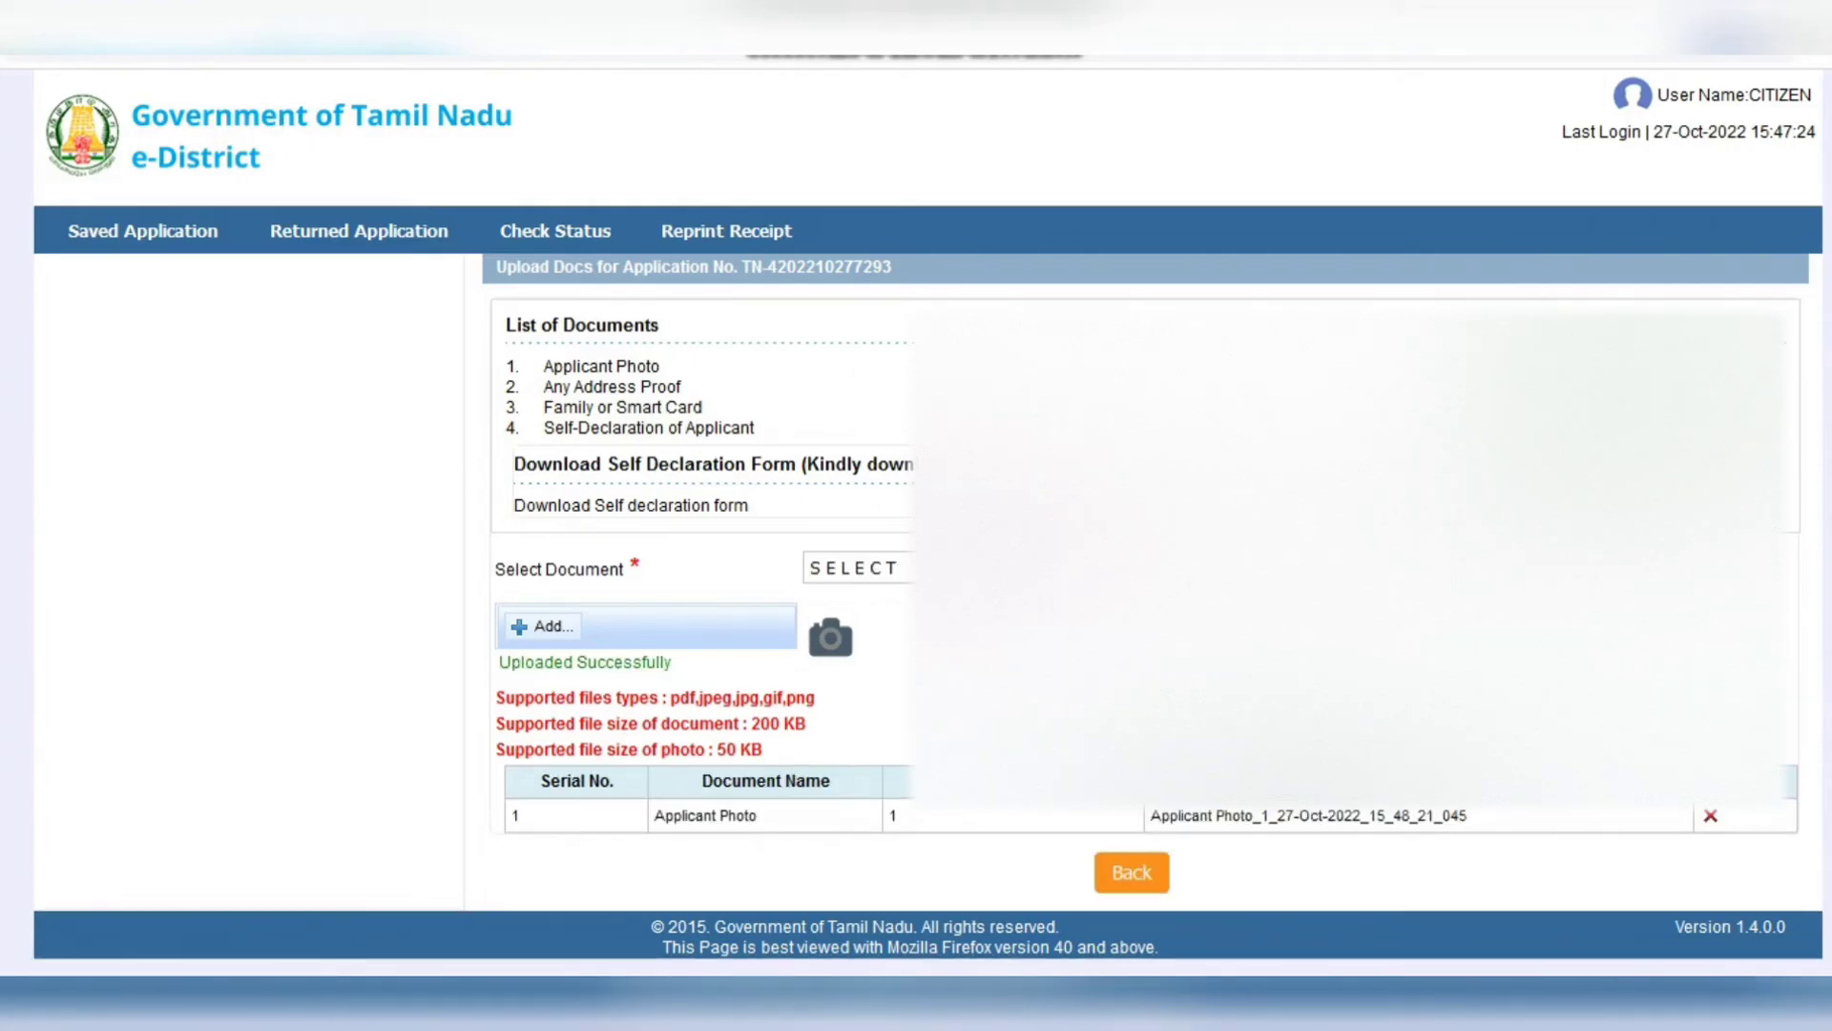
Attach and upload a file as the Any Address Proof document
click(854, 567)
click(946, 665)
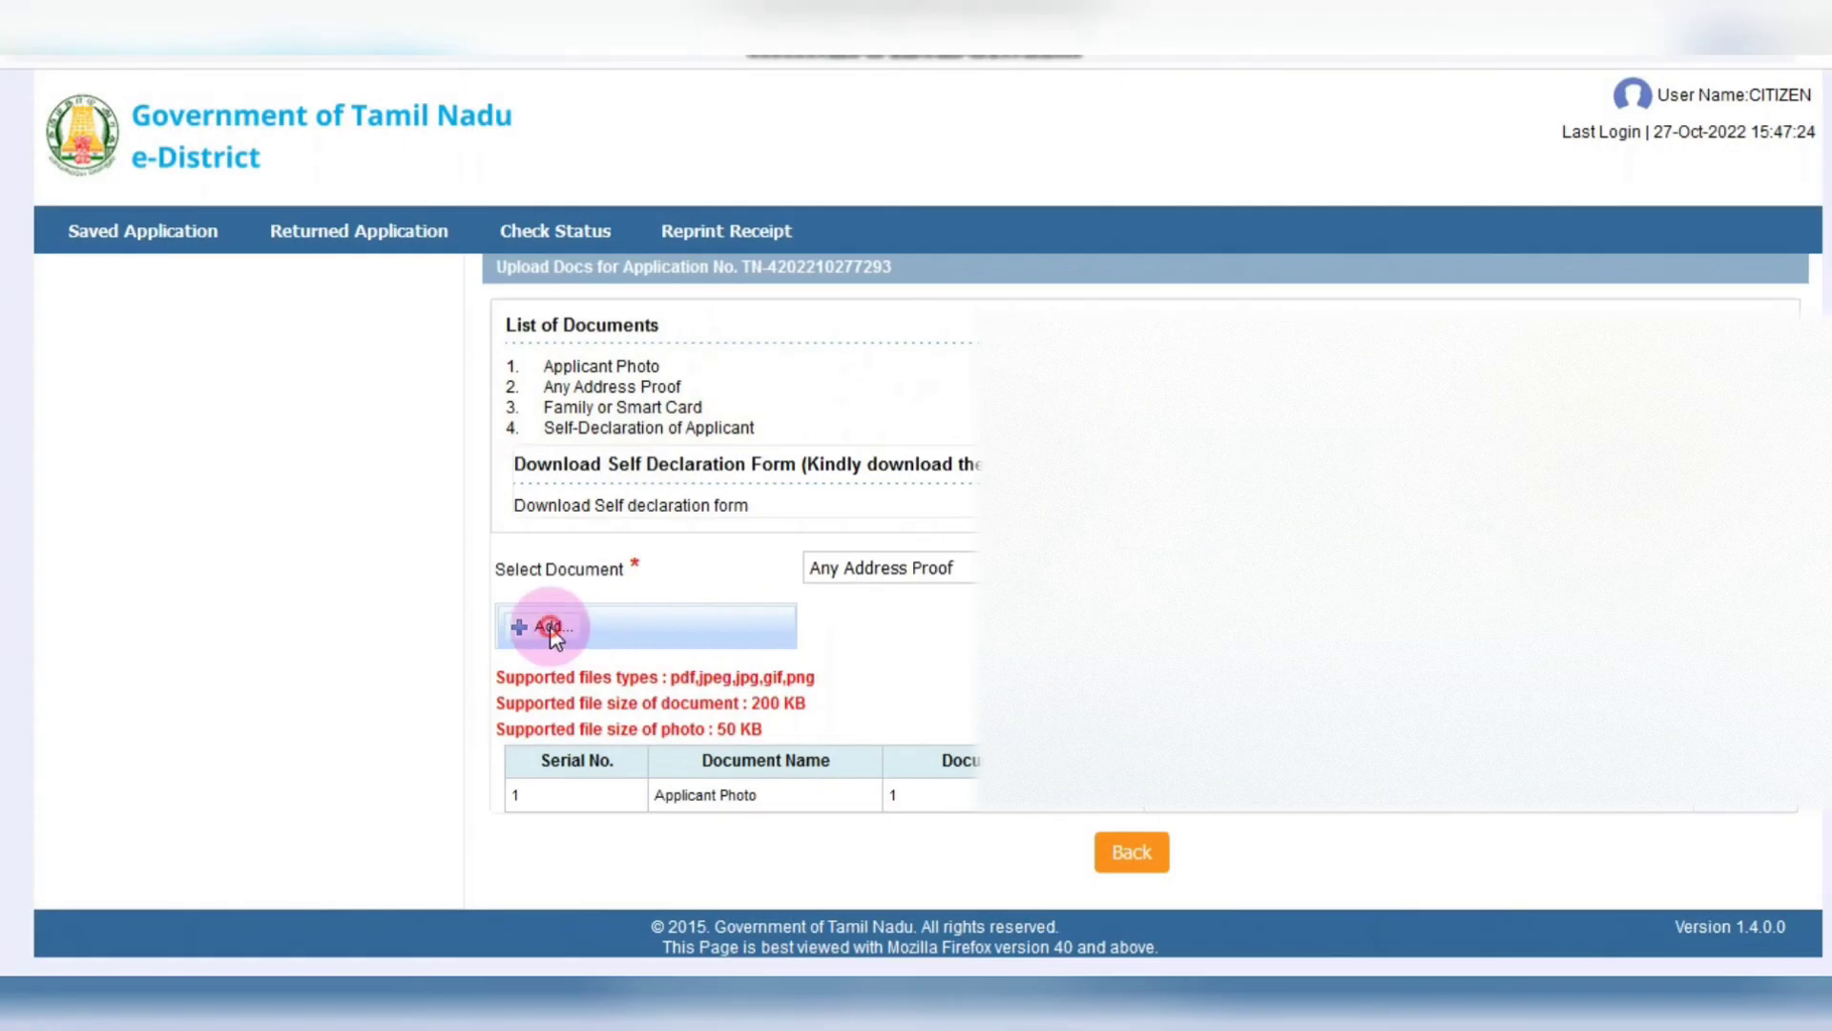
click(535, 626)
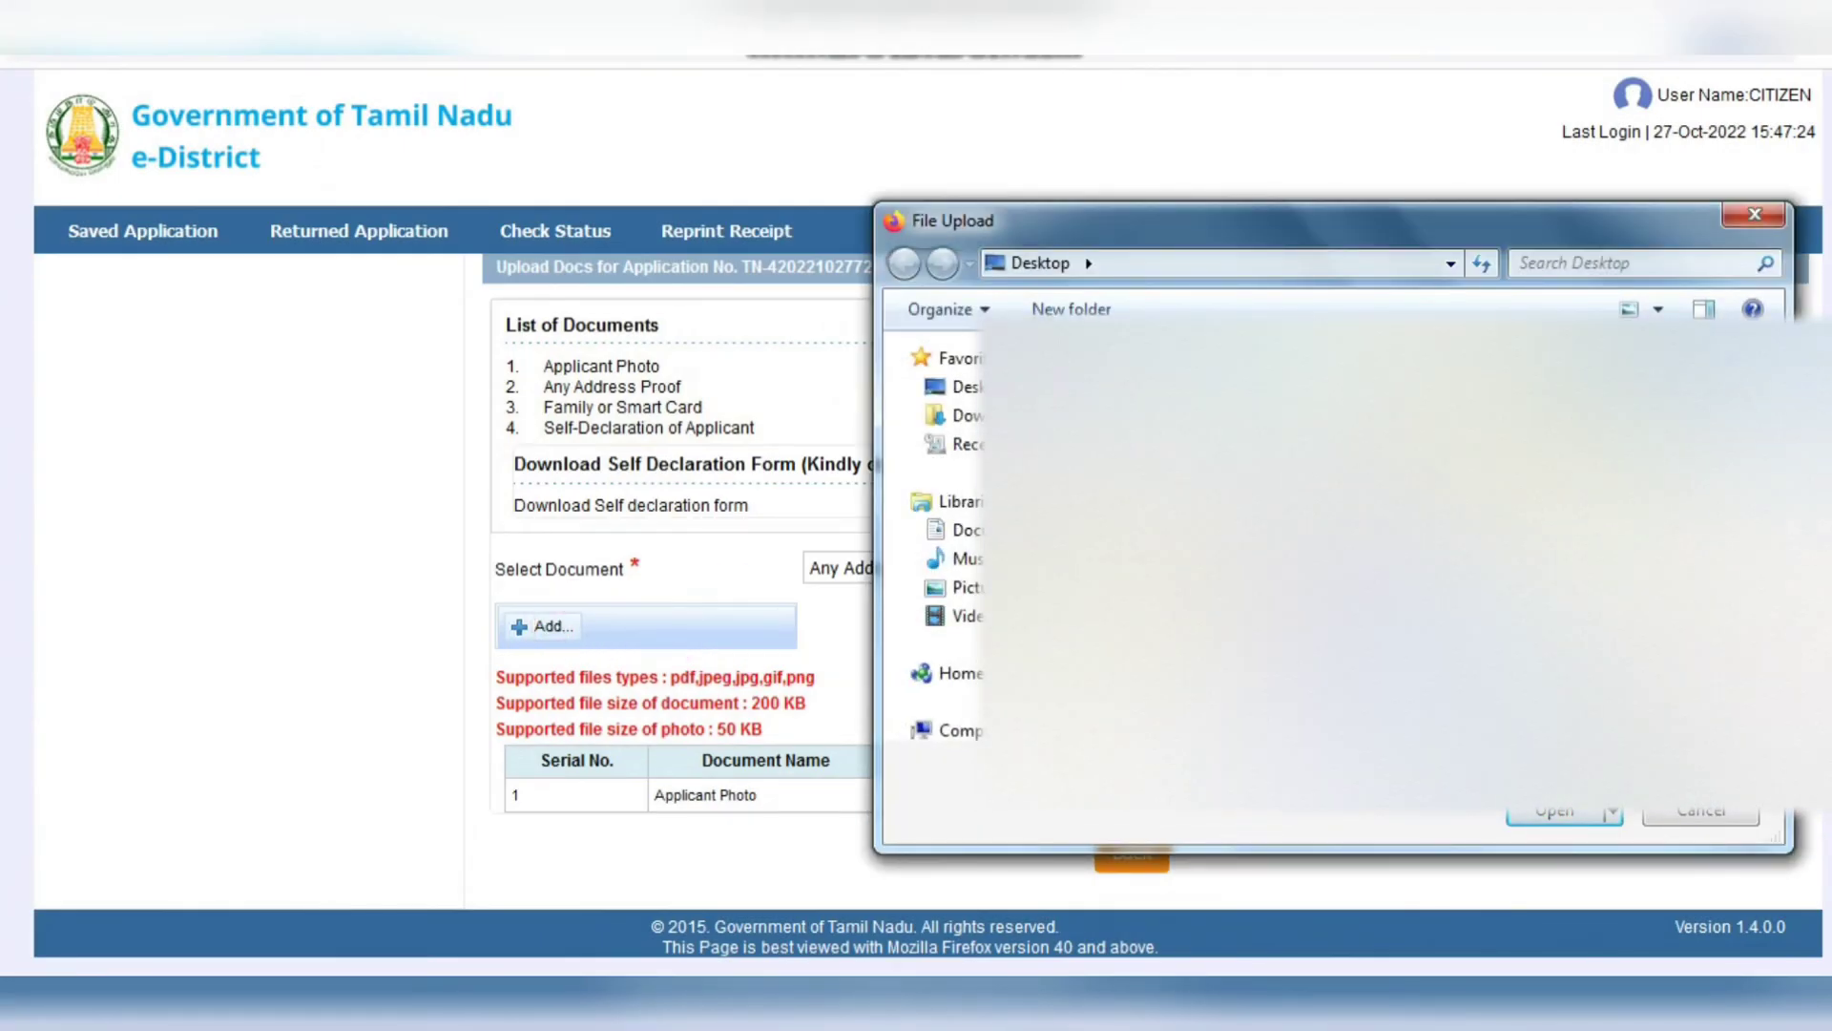
key(Return)
click(658, 628)
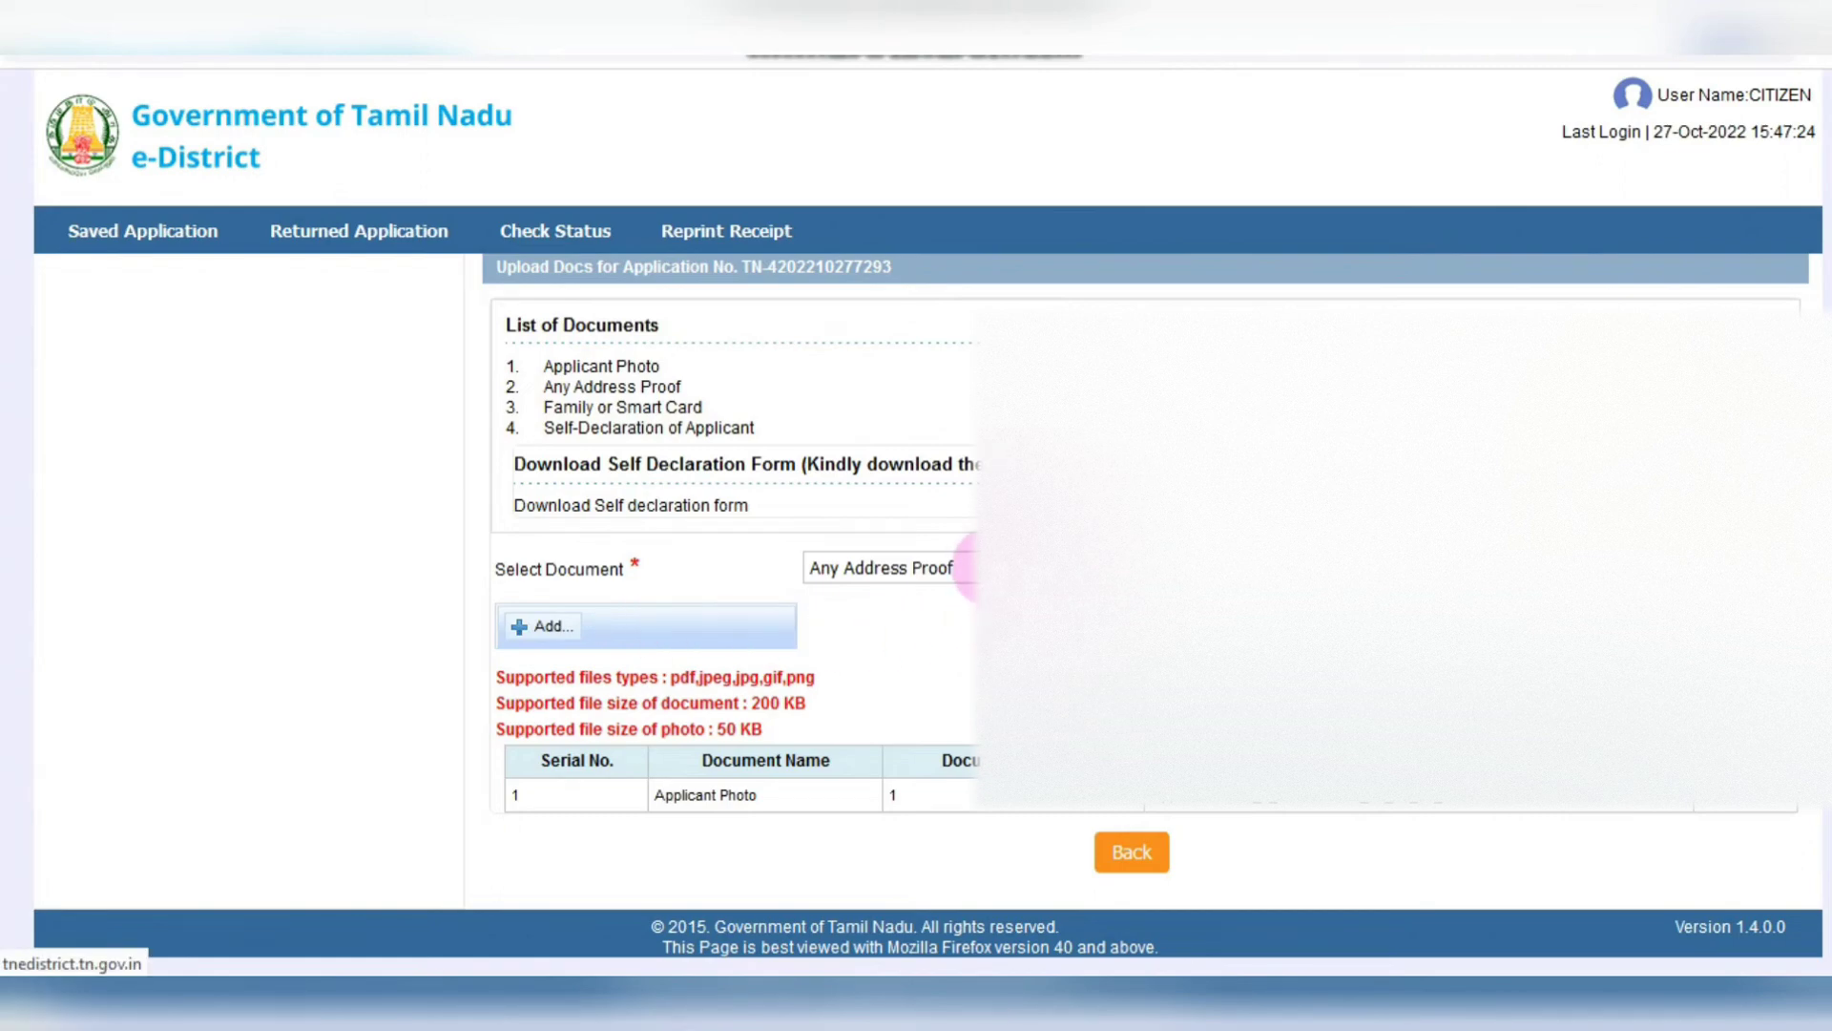
Upload the family card file as the Family or Smart Card document
click(964, 568)
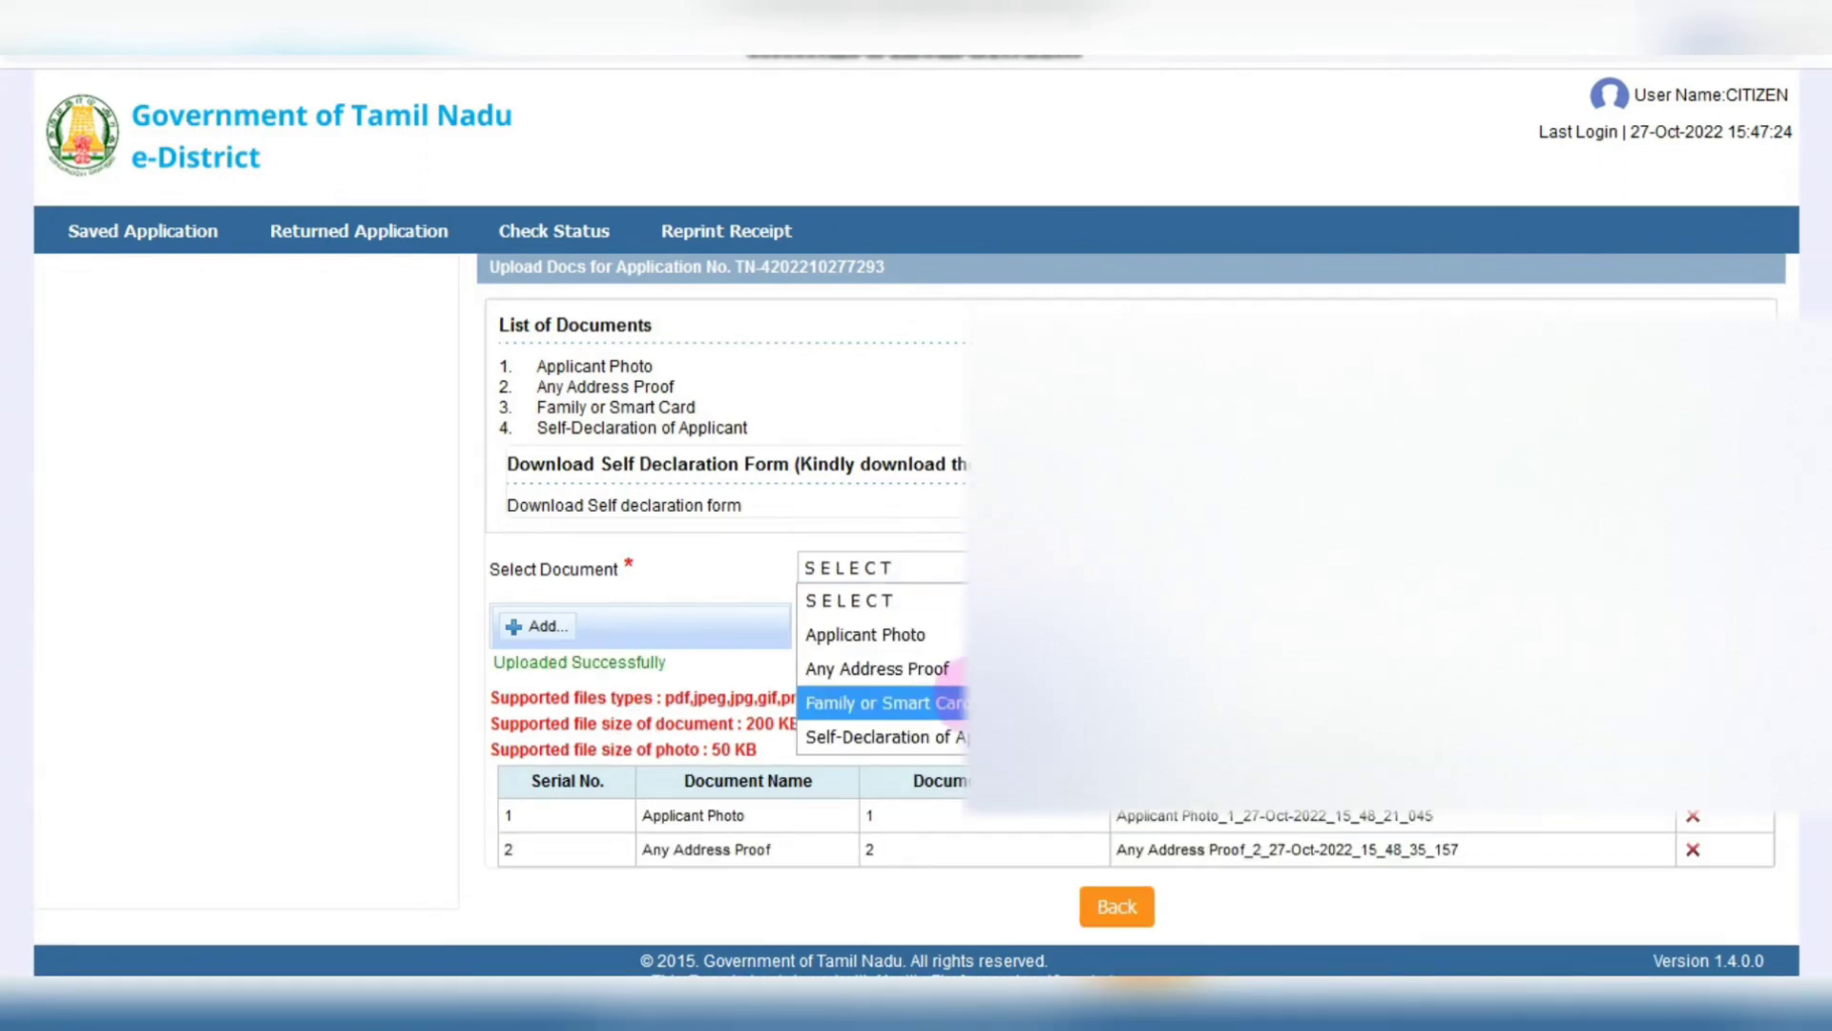
click(897, 699)
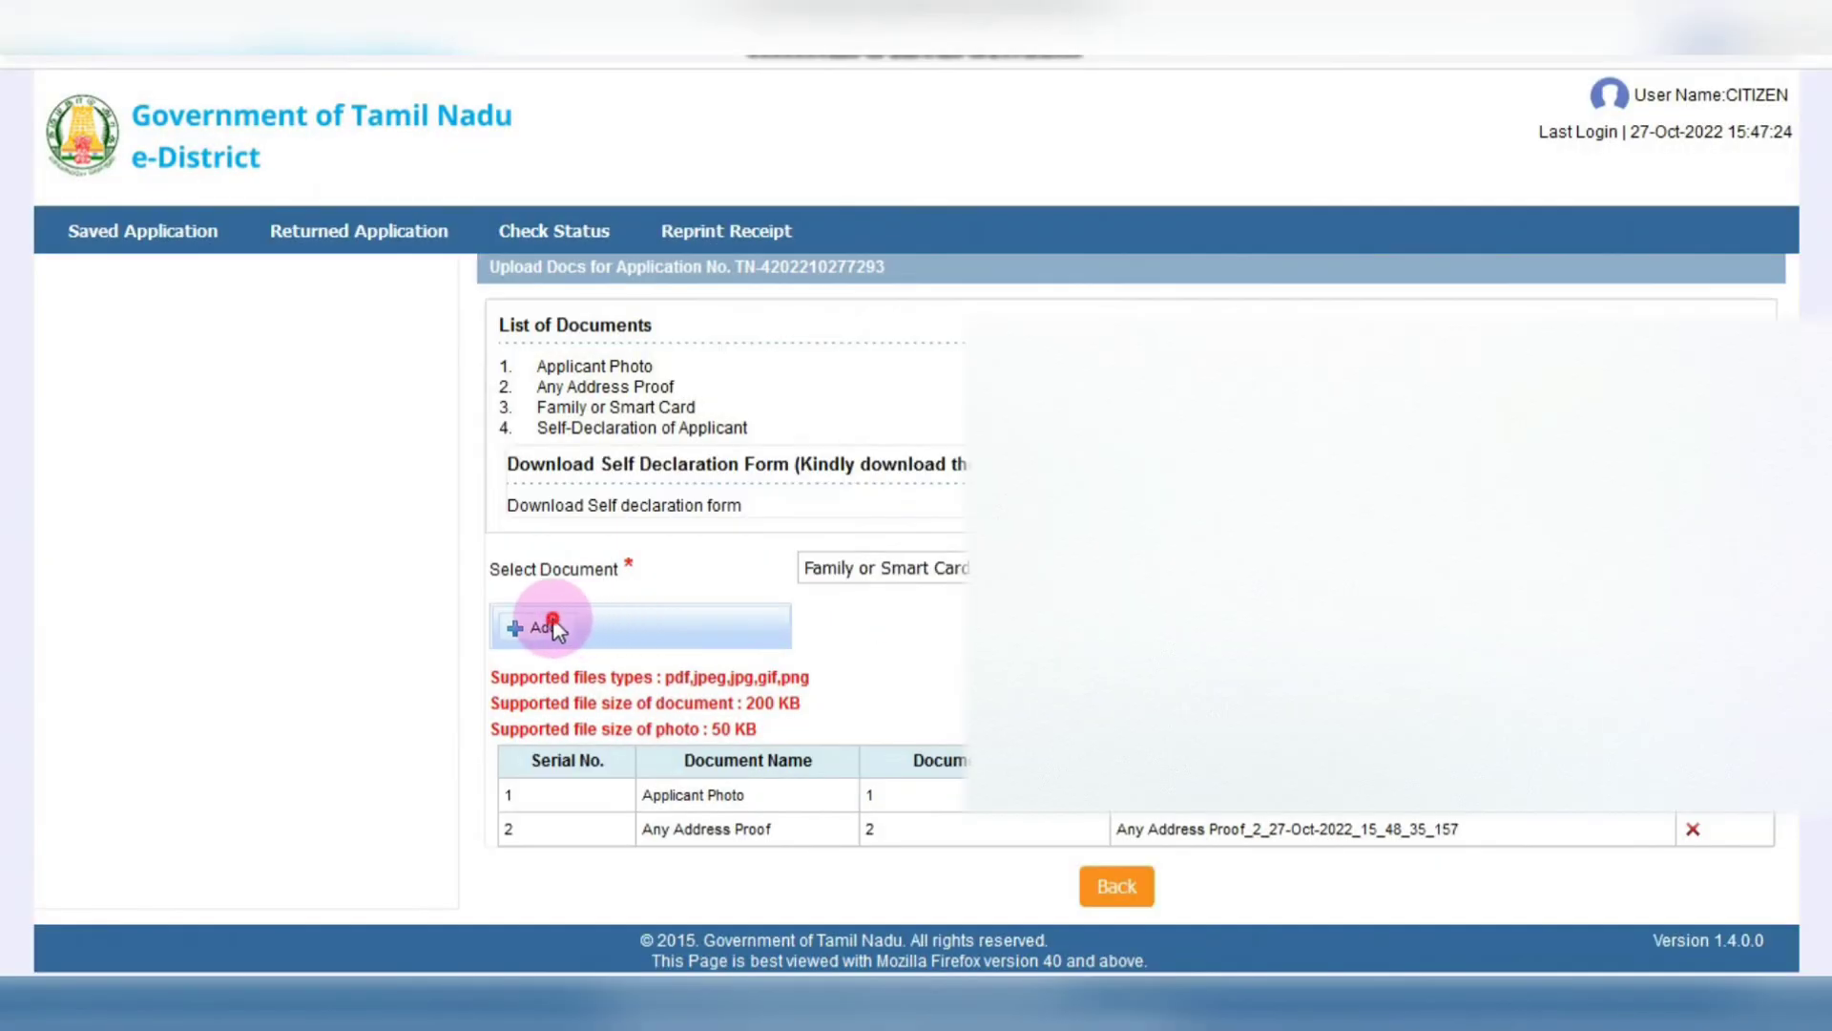
click(548, 625)
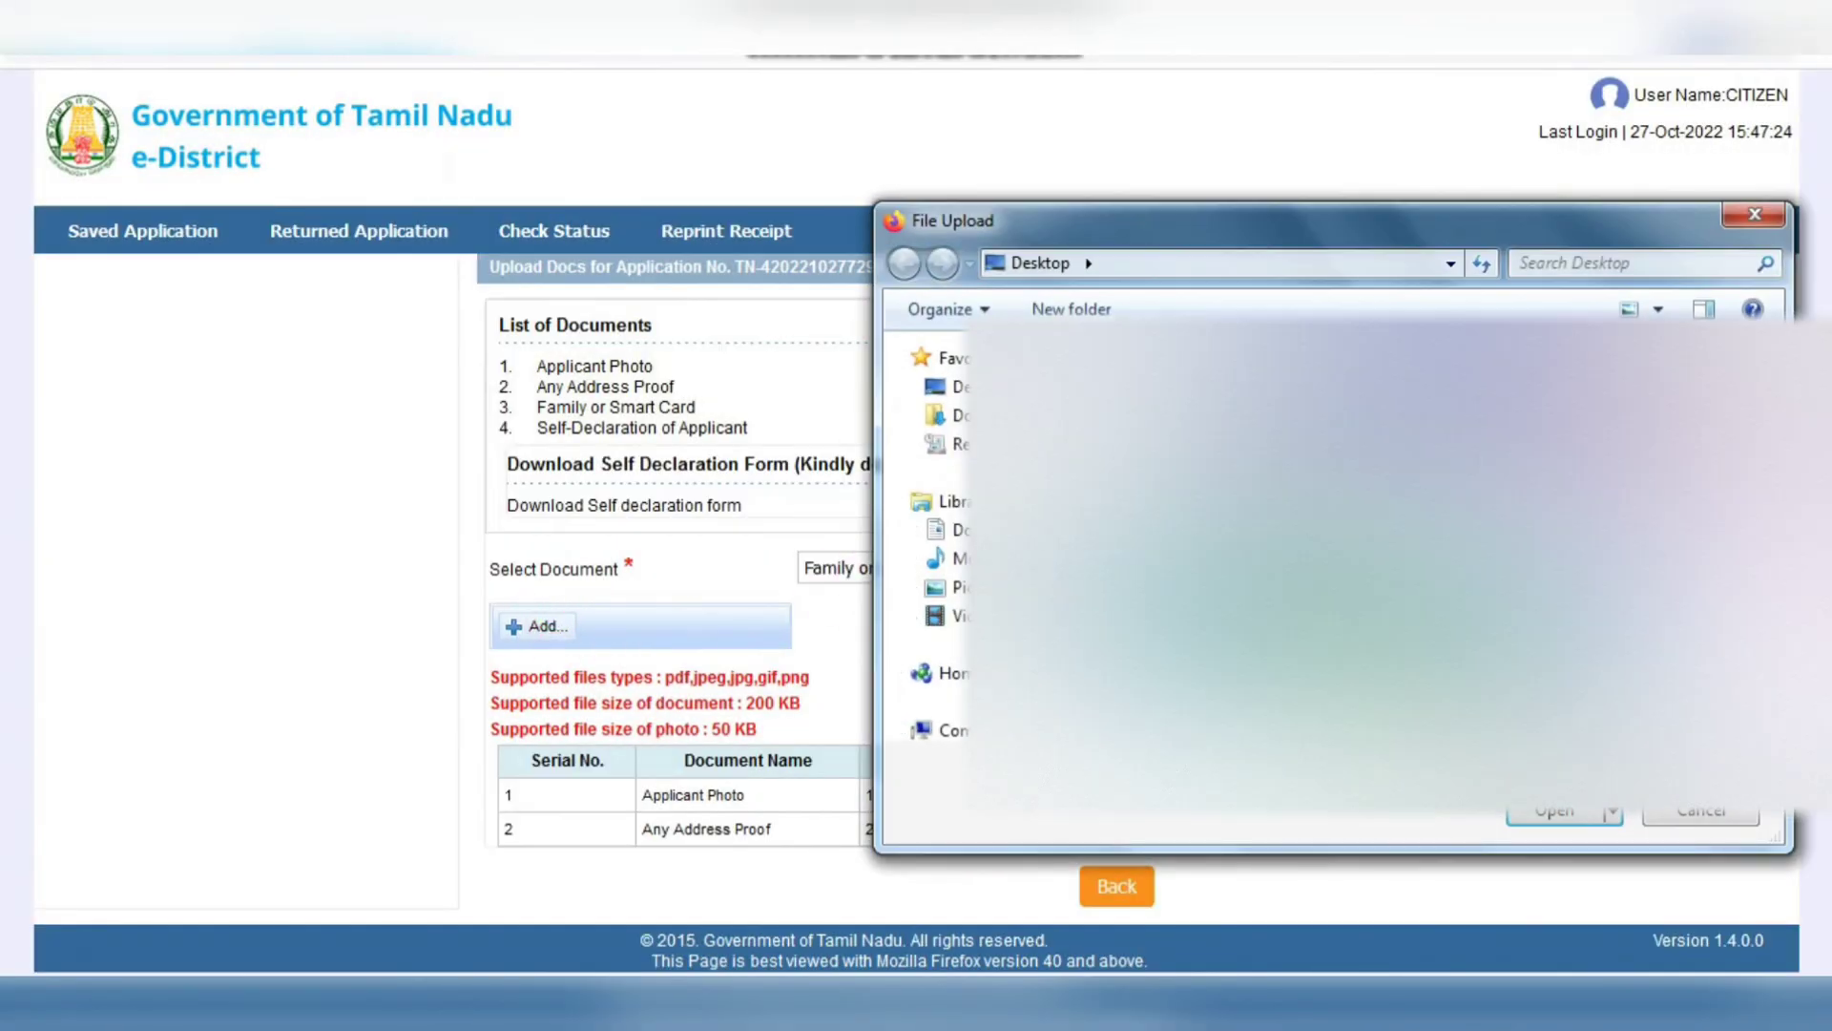
double_click(1374, 654)
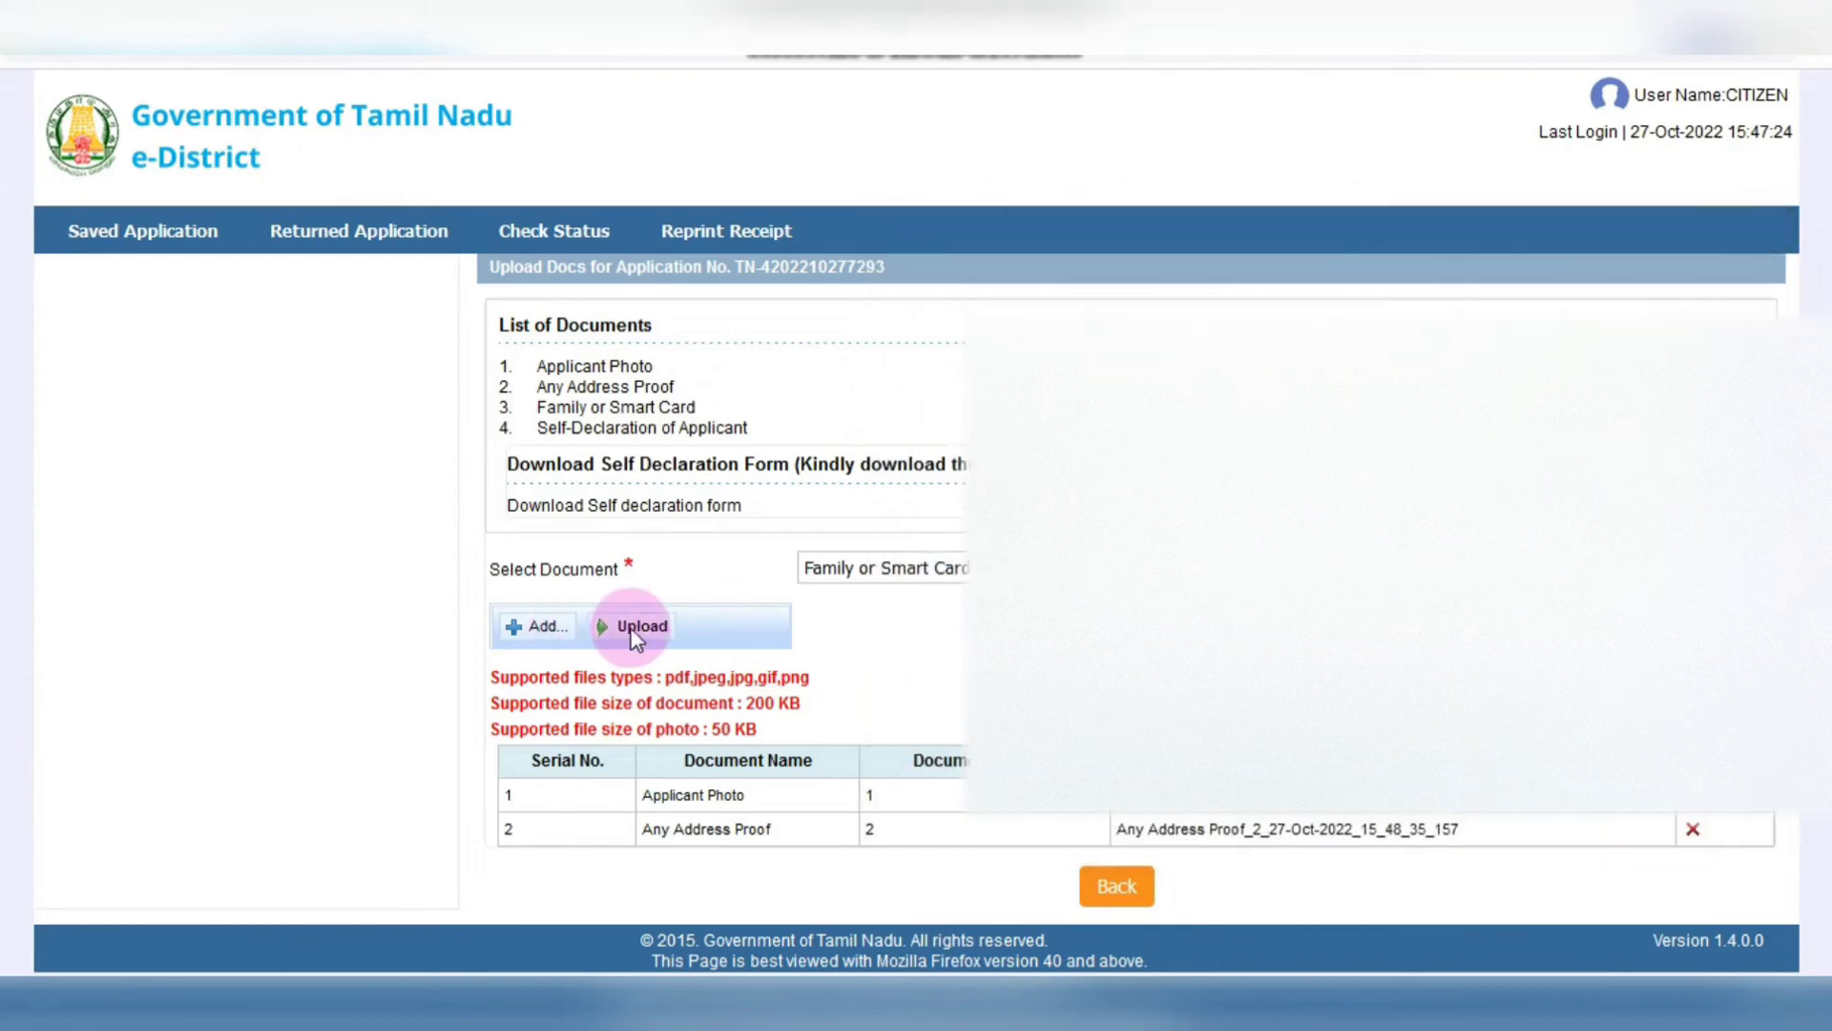
click(634, 630)
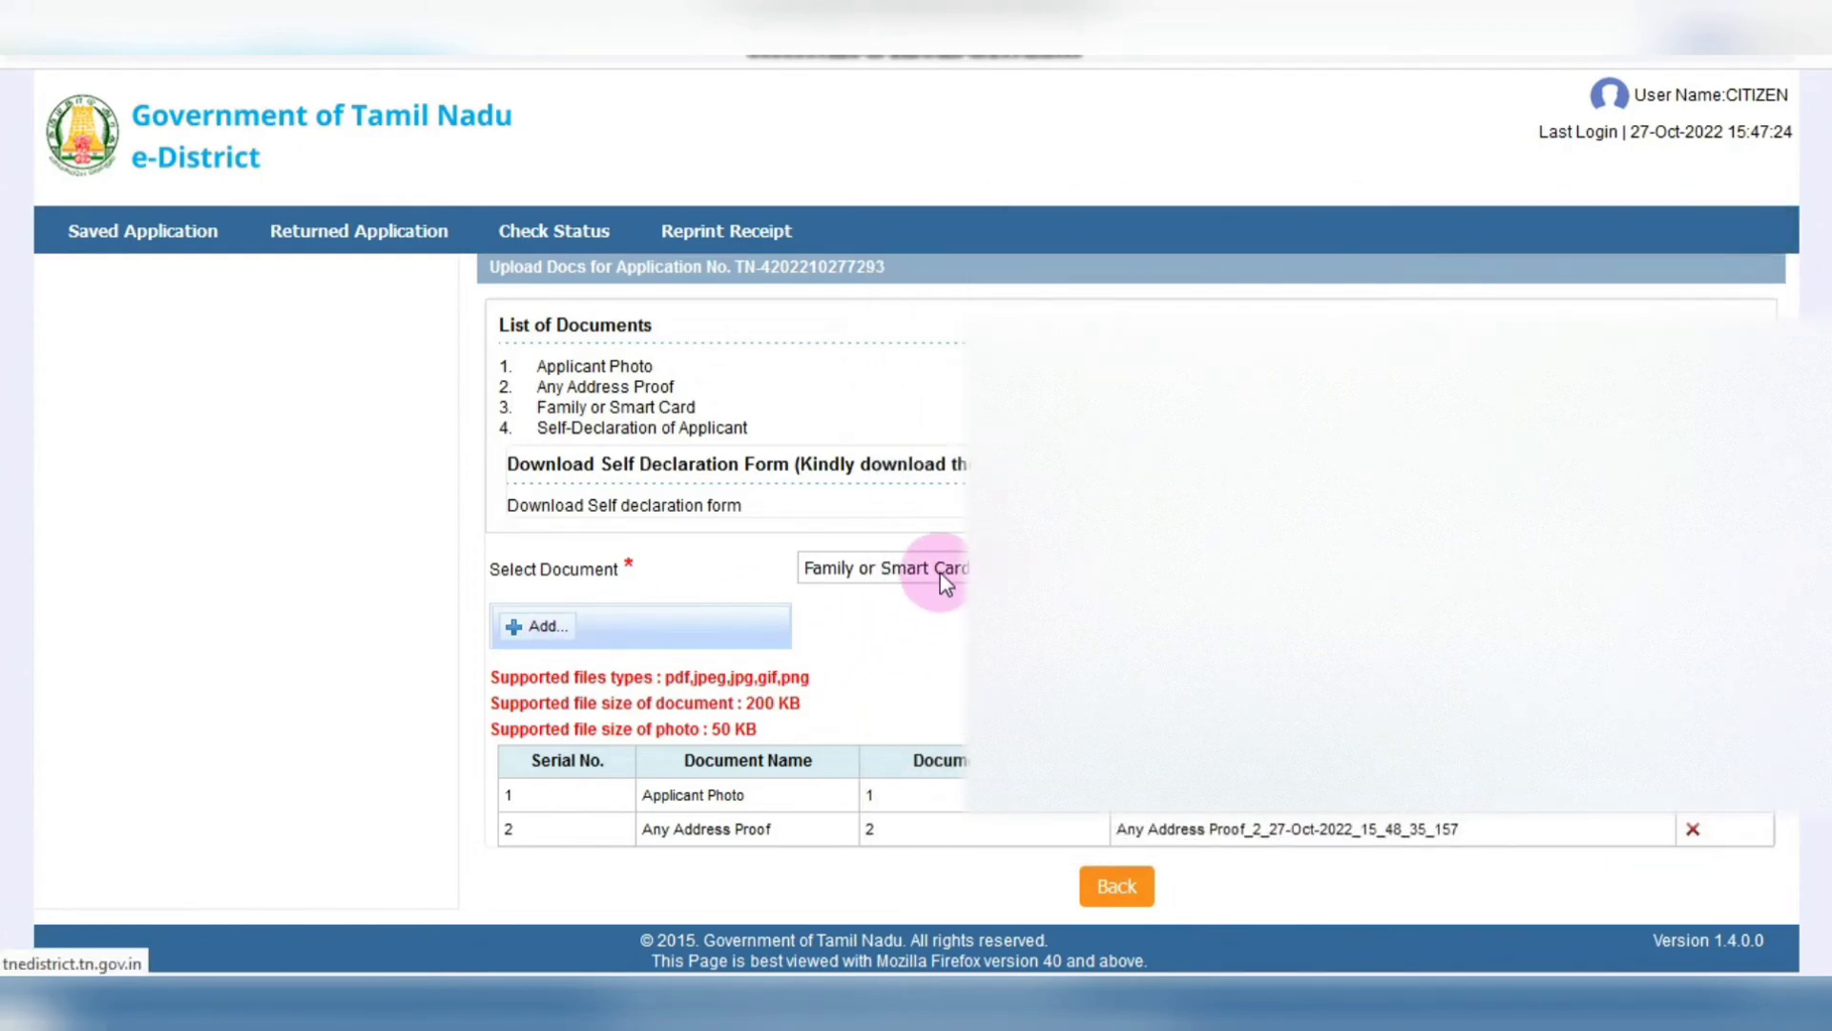
Upload the Self-Declaration of Applicant document and continue to the ₹60 fee payment
click(944, 575)
click(916, 736)
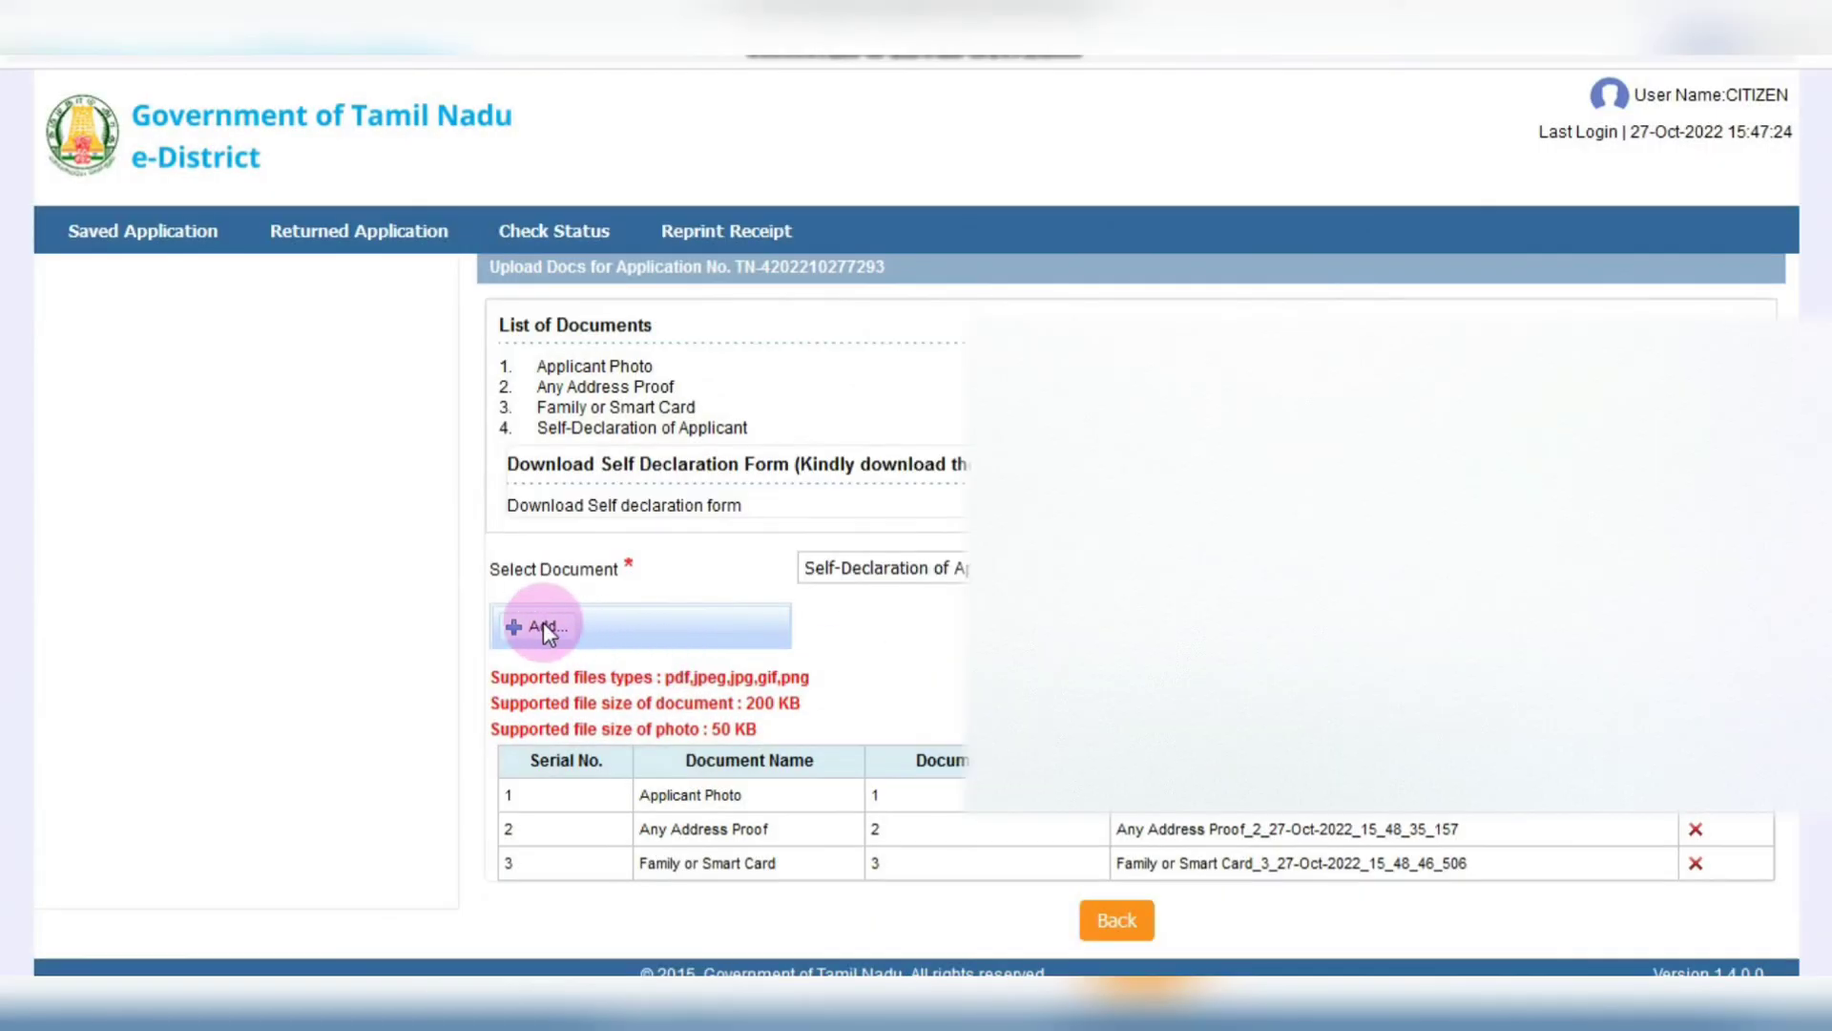
click(531, 626)
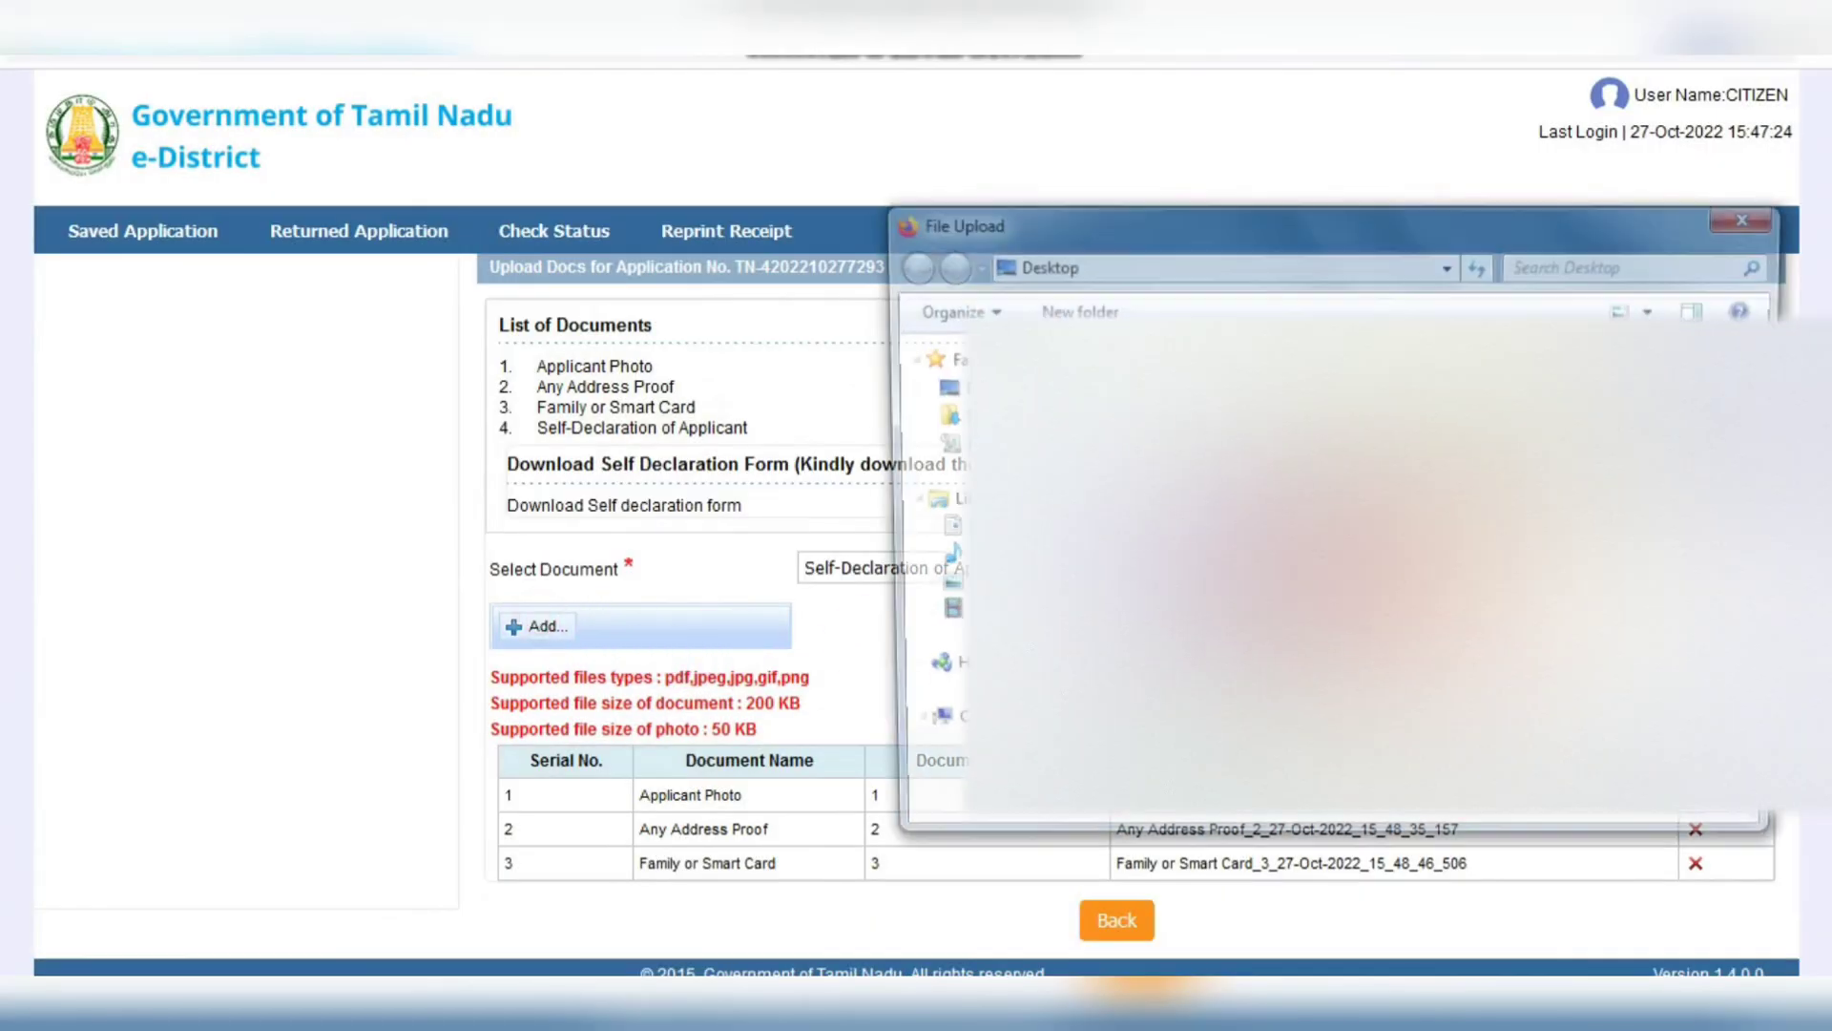
scroll(1374, 610, down, 5)
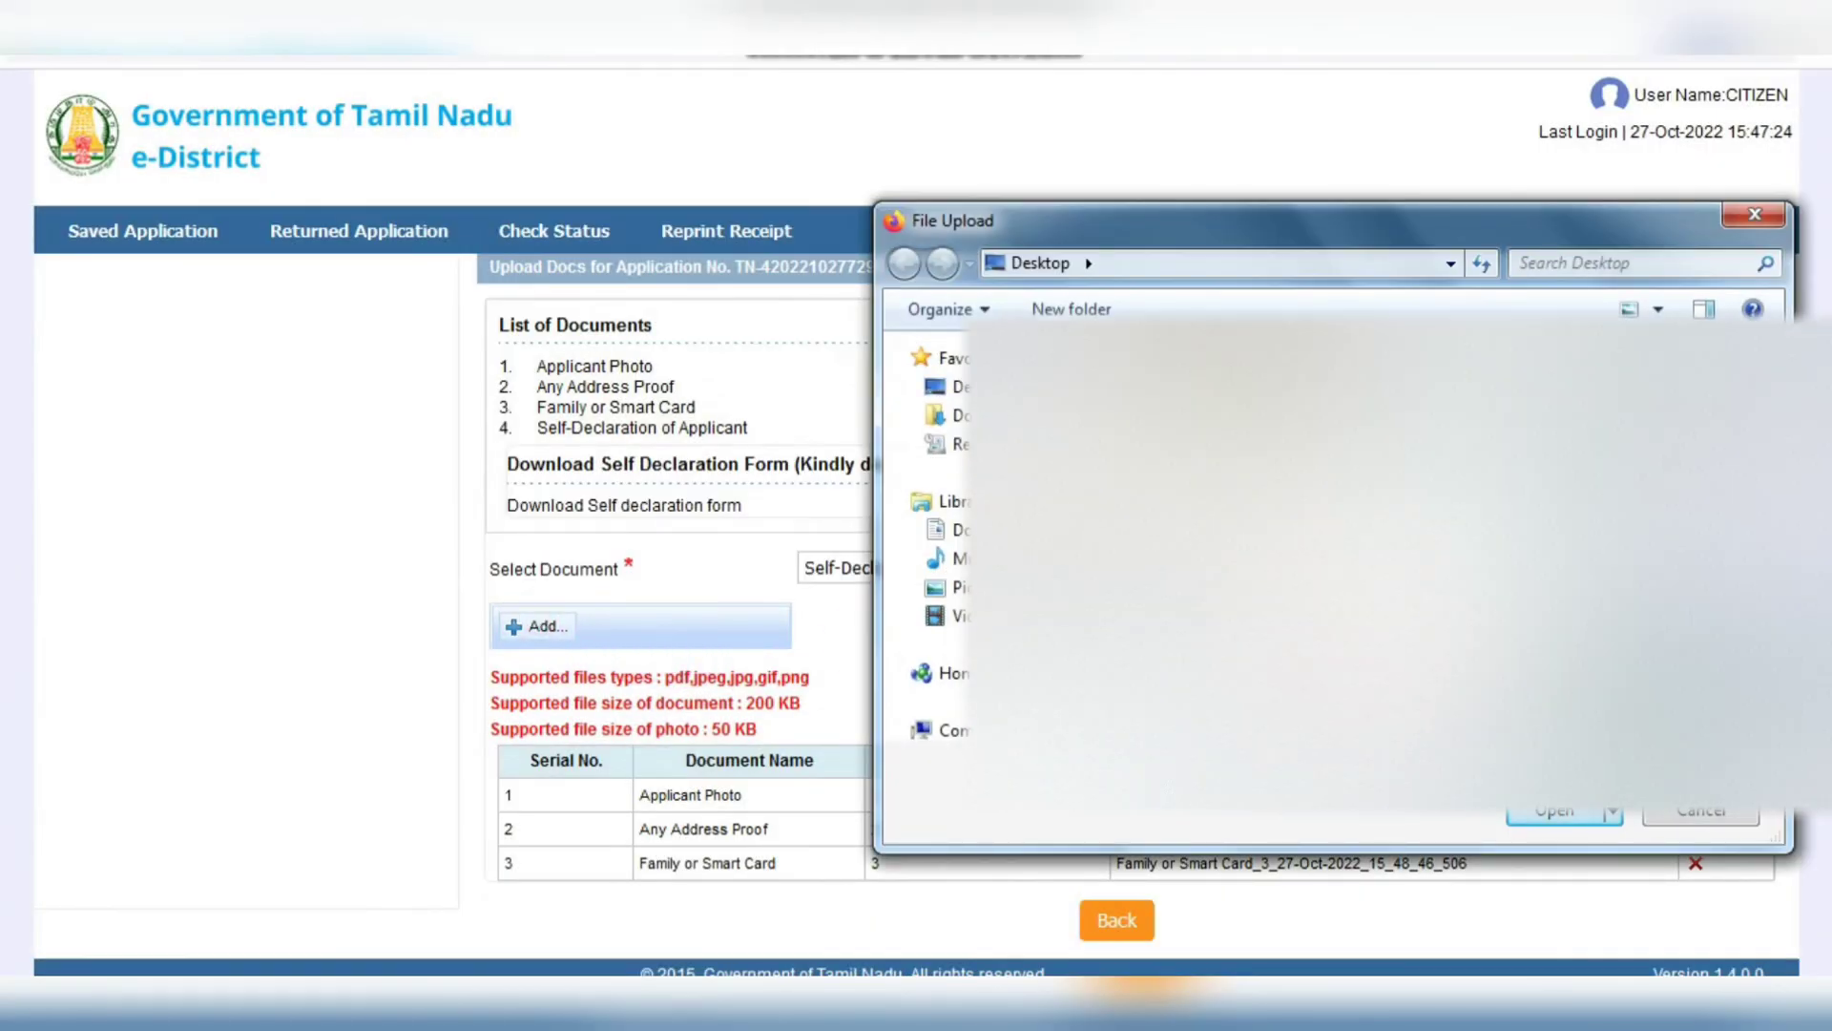
double_click(1336, 649)
click(656, 626)
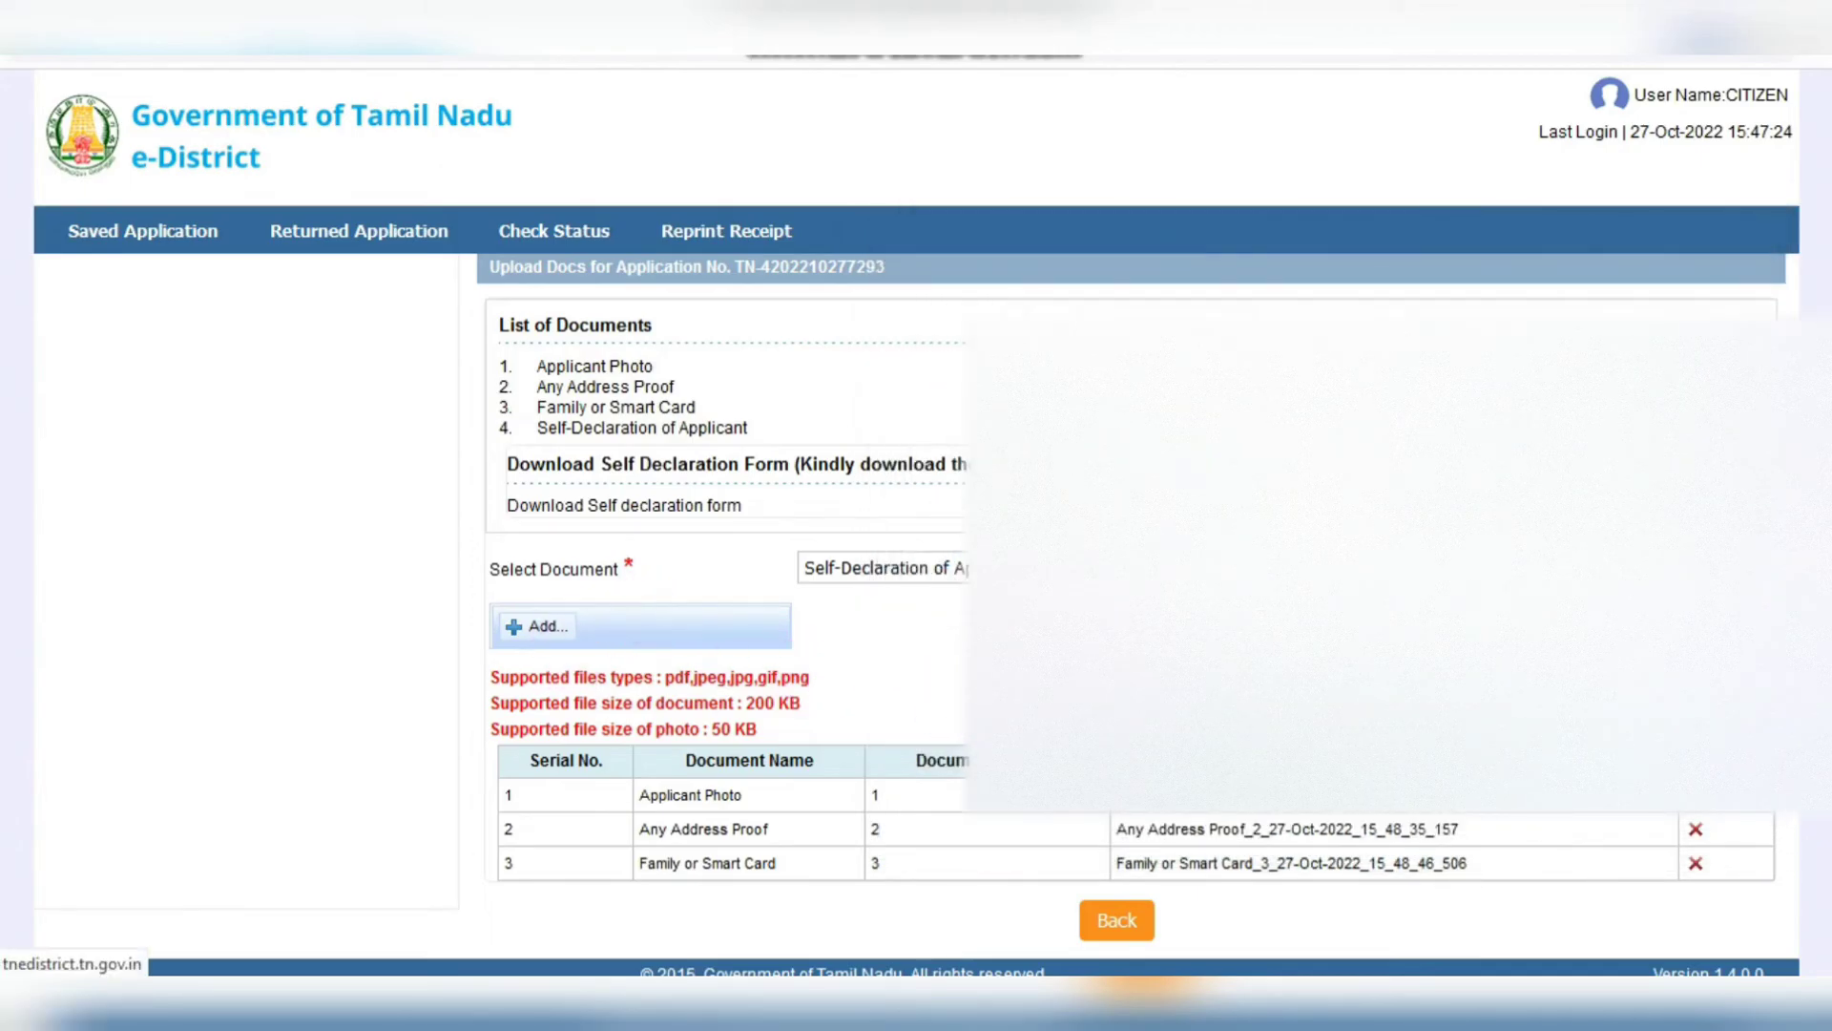
scroll(916, 515, down, 1)
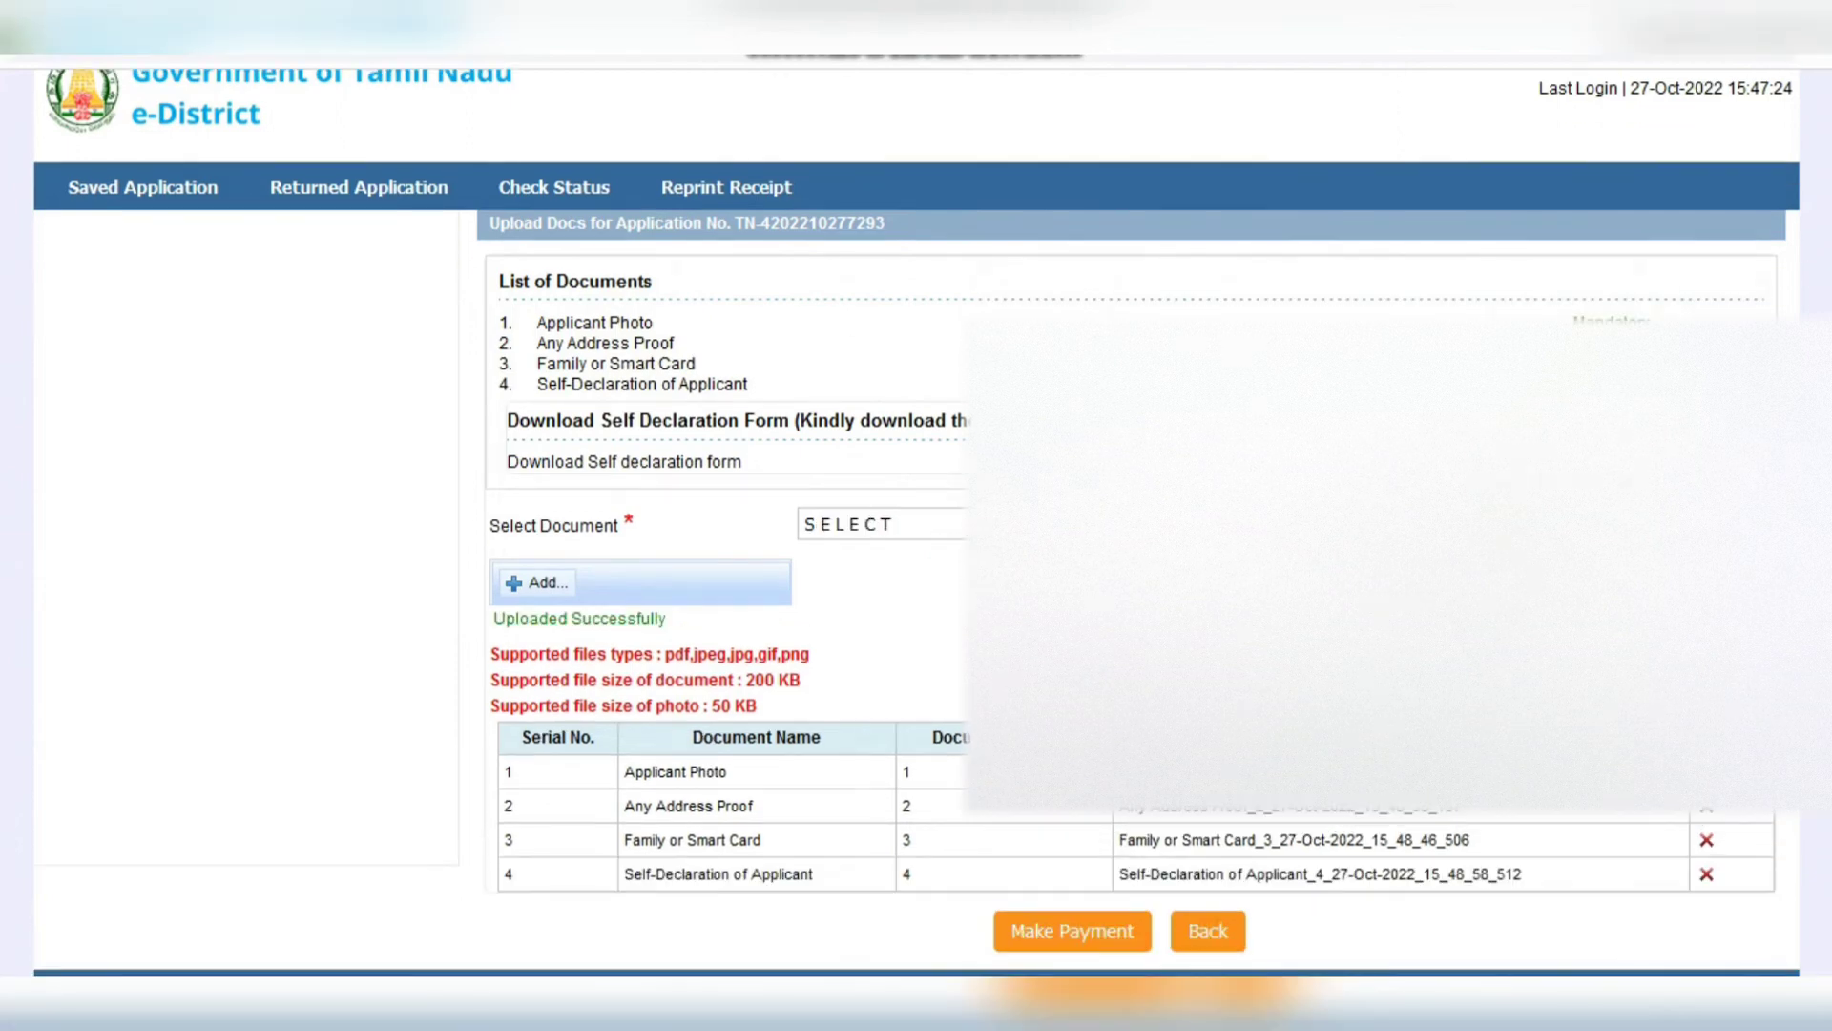
click(1072, 935)
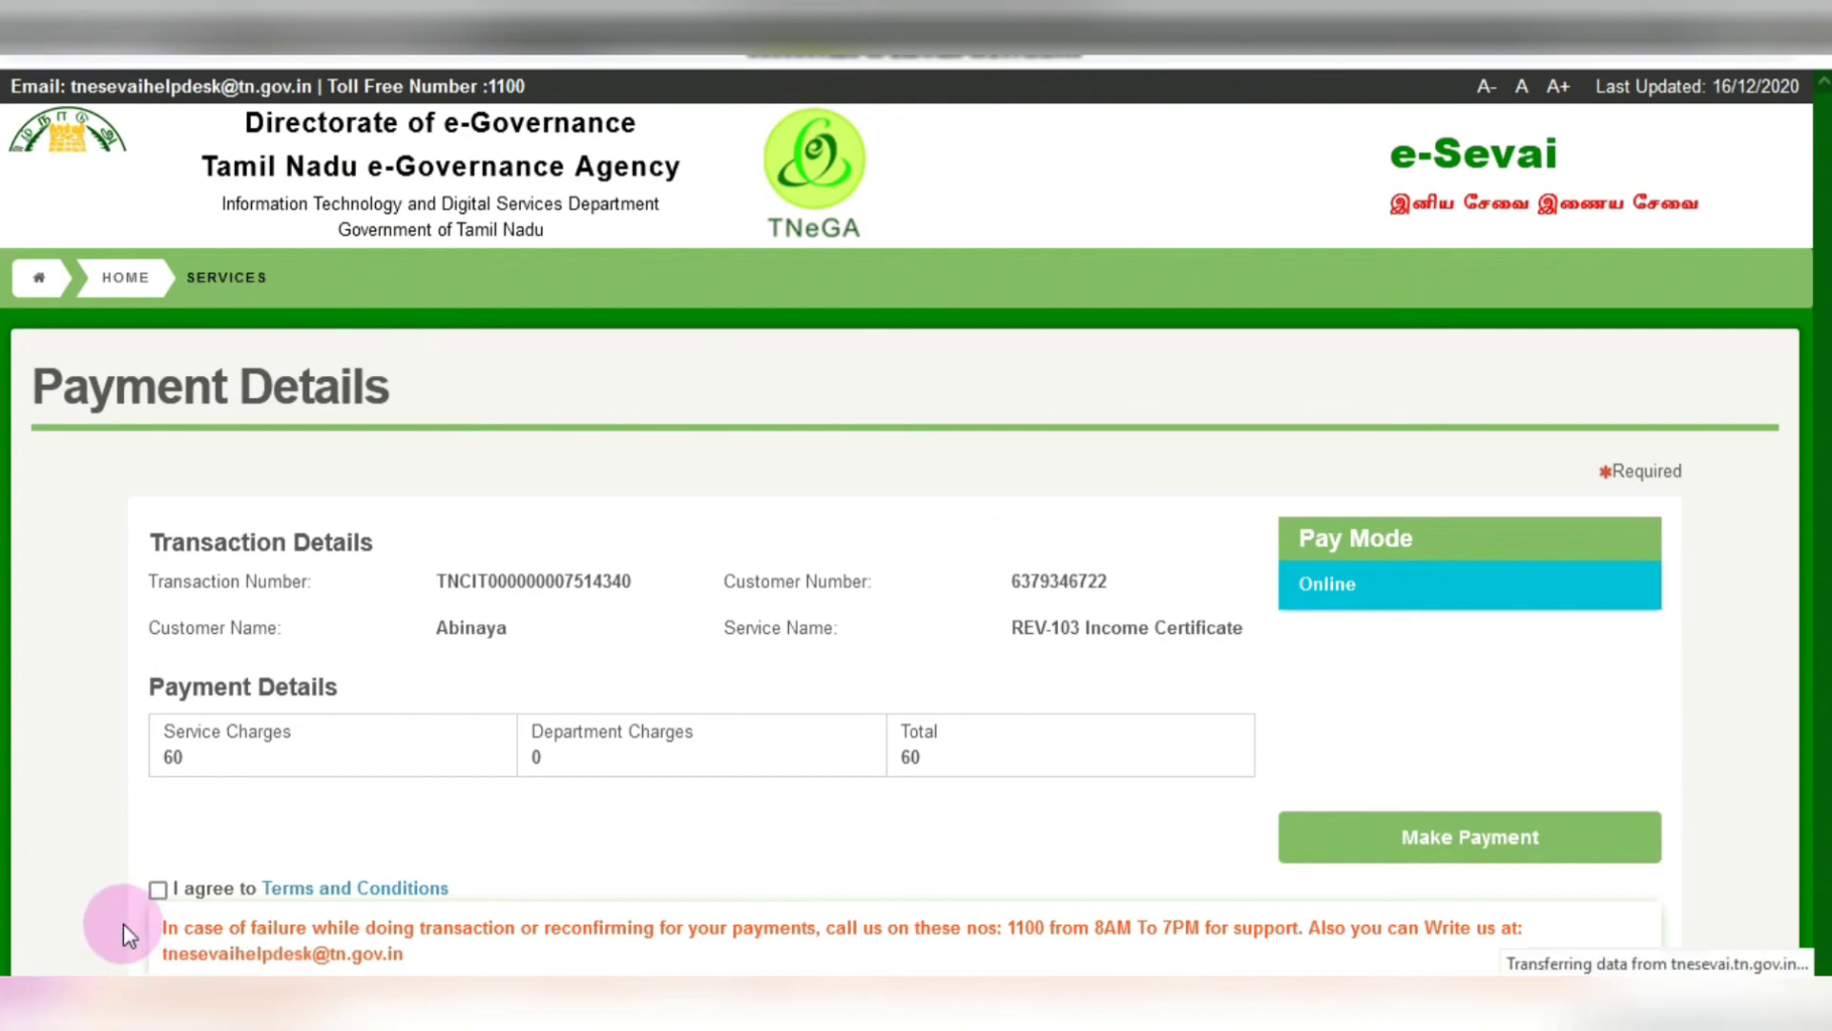
Accept the terms and pay the ₹60 fee through BHIM UPI QR
click(157, 890)
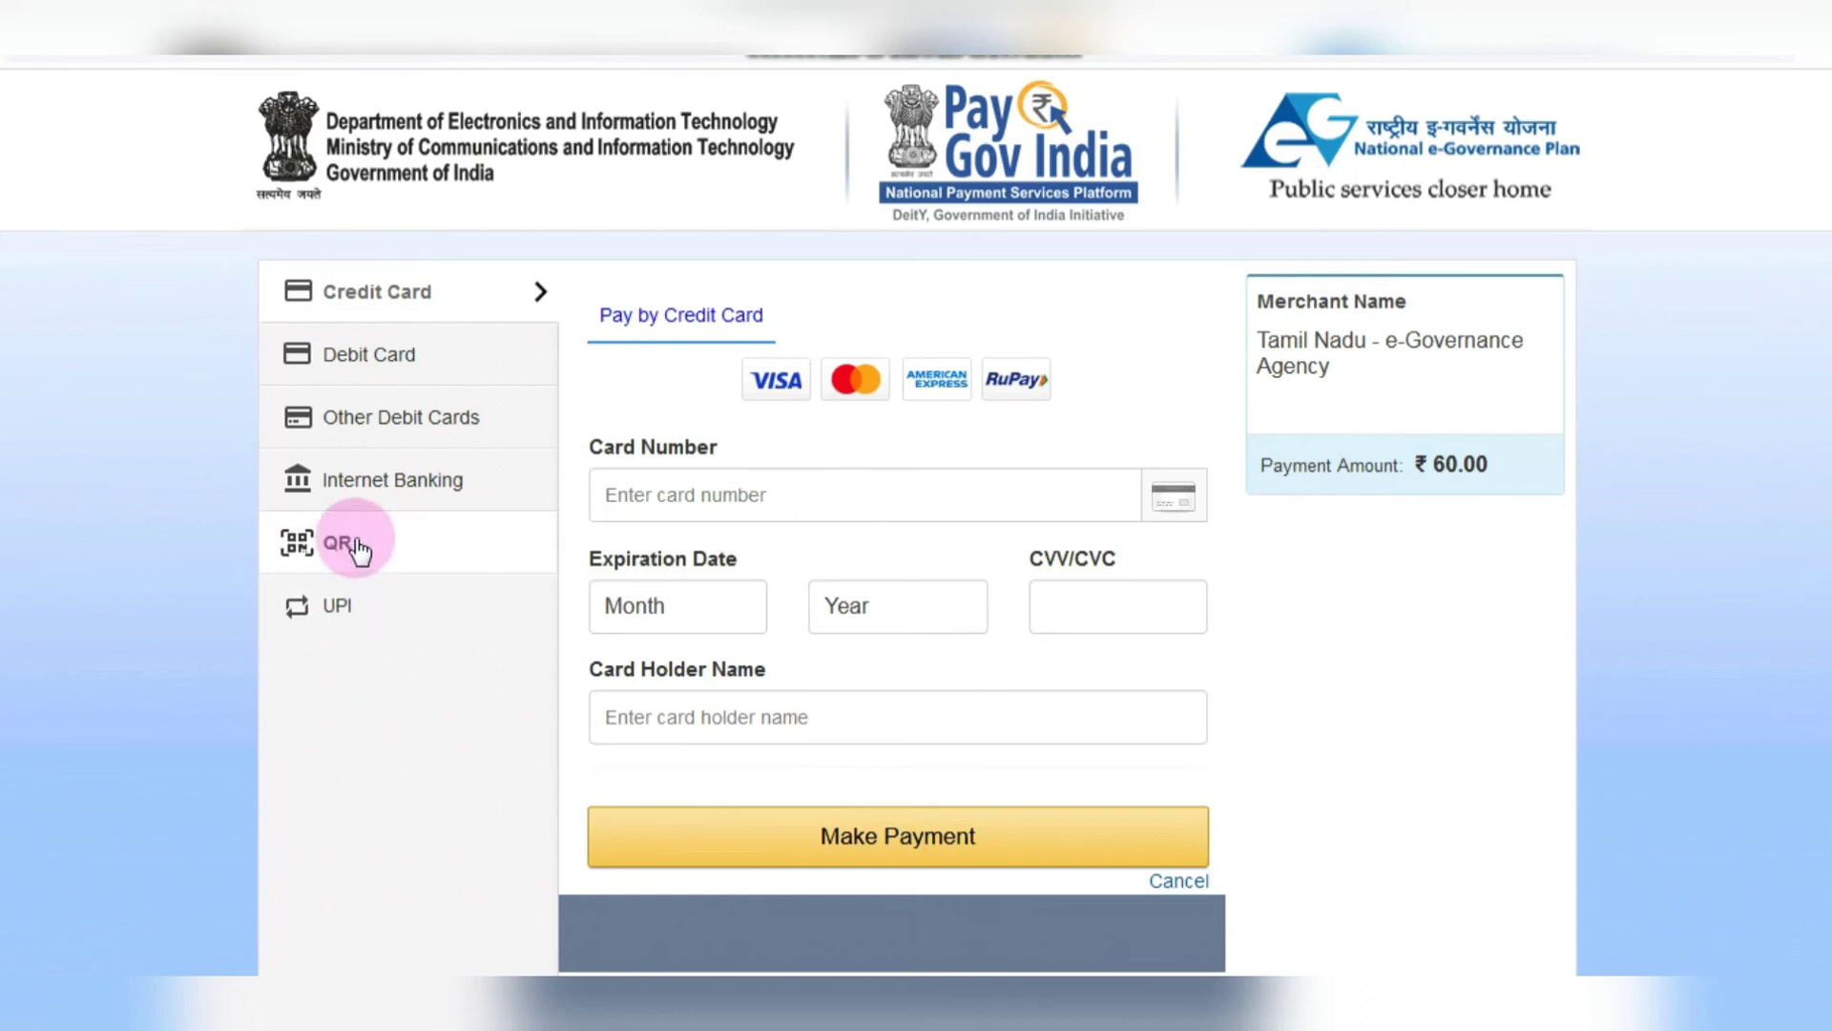
click(346, 543)
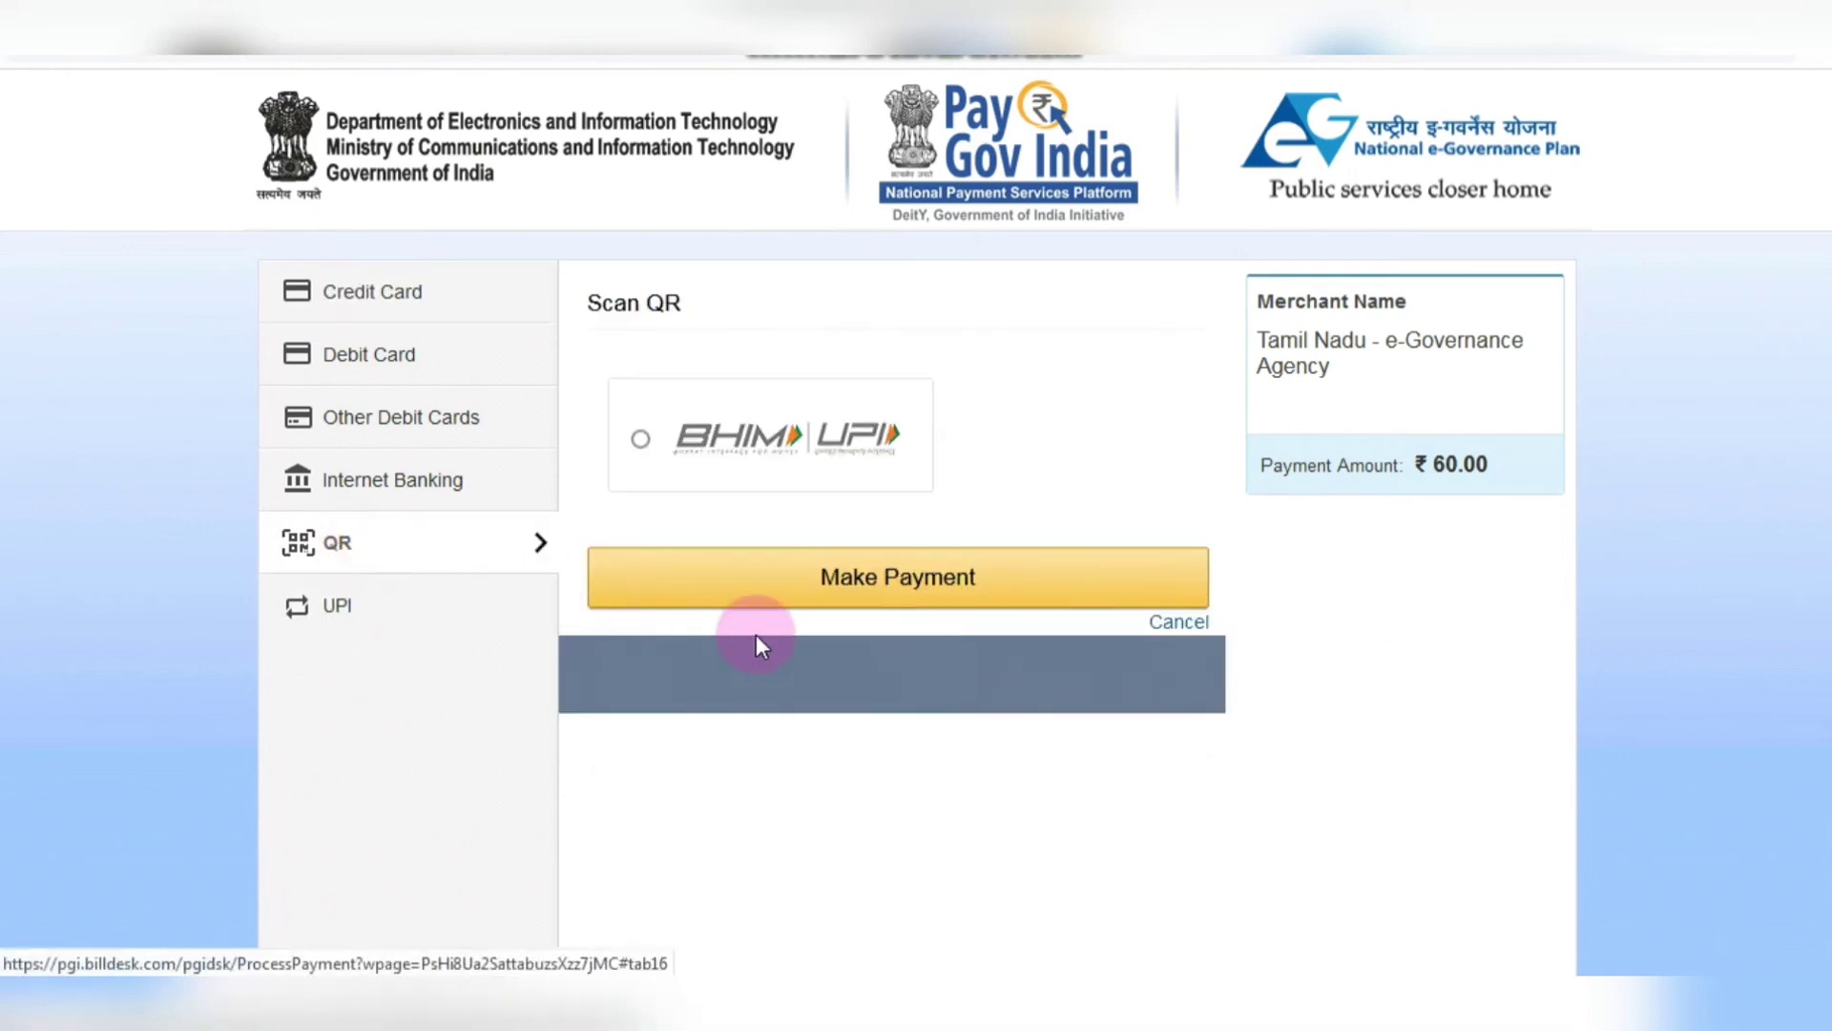
click(916, 592)
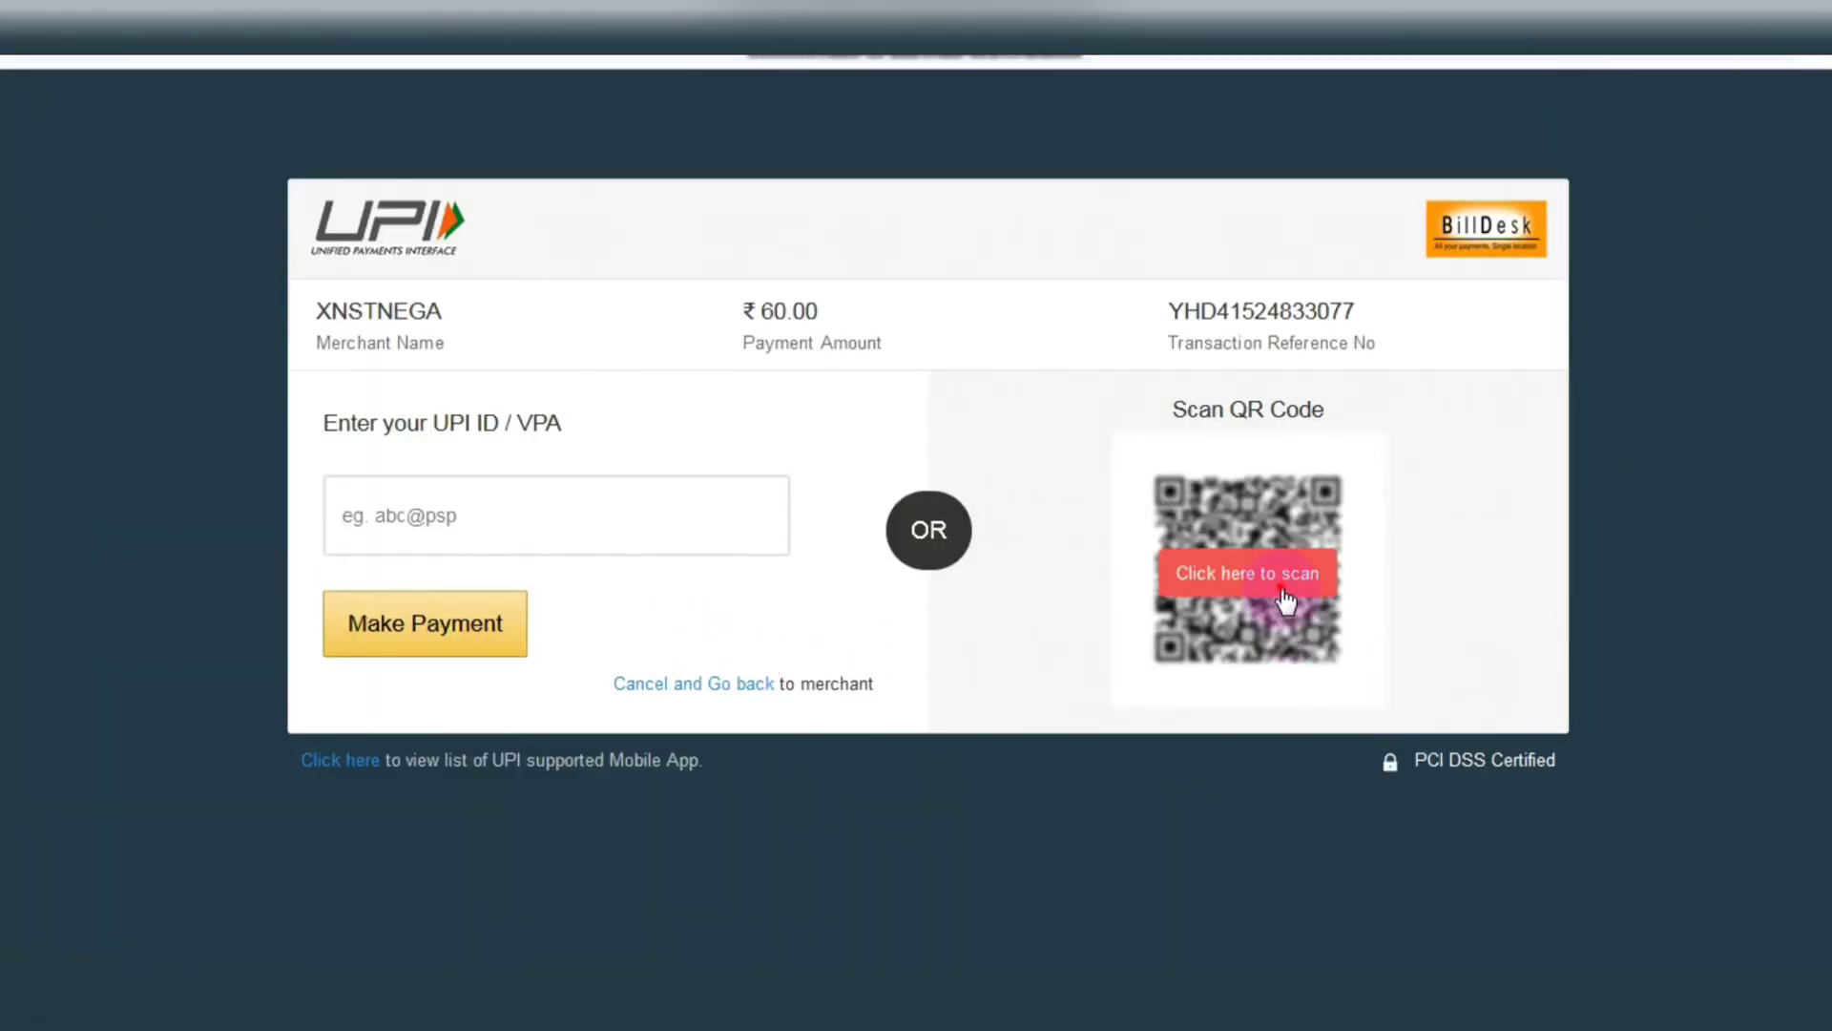
click(1284, 592)
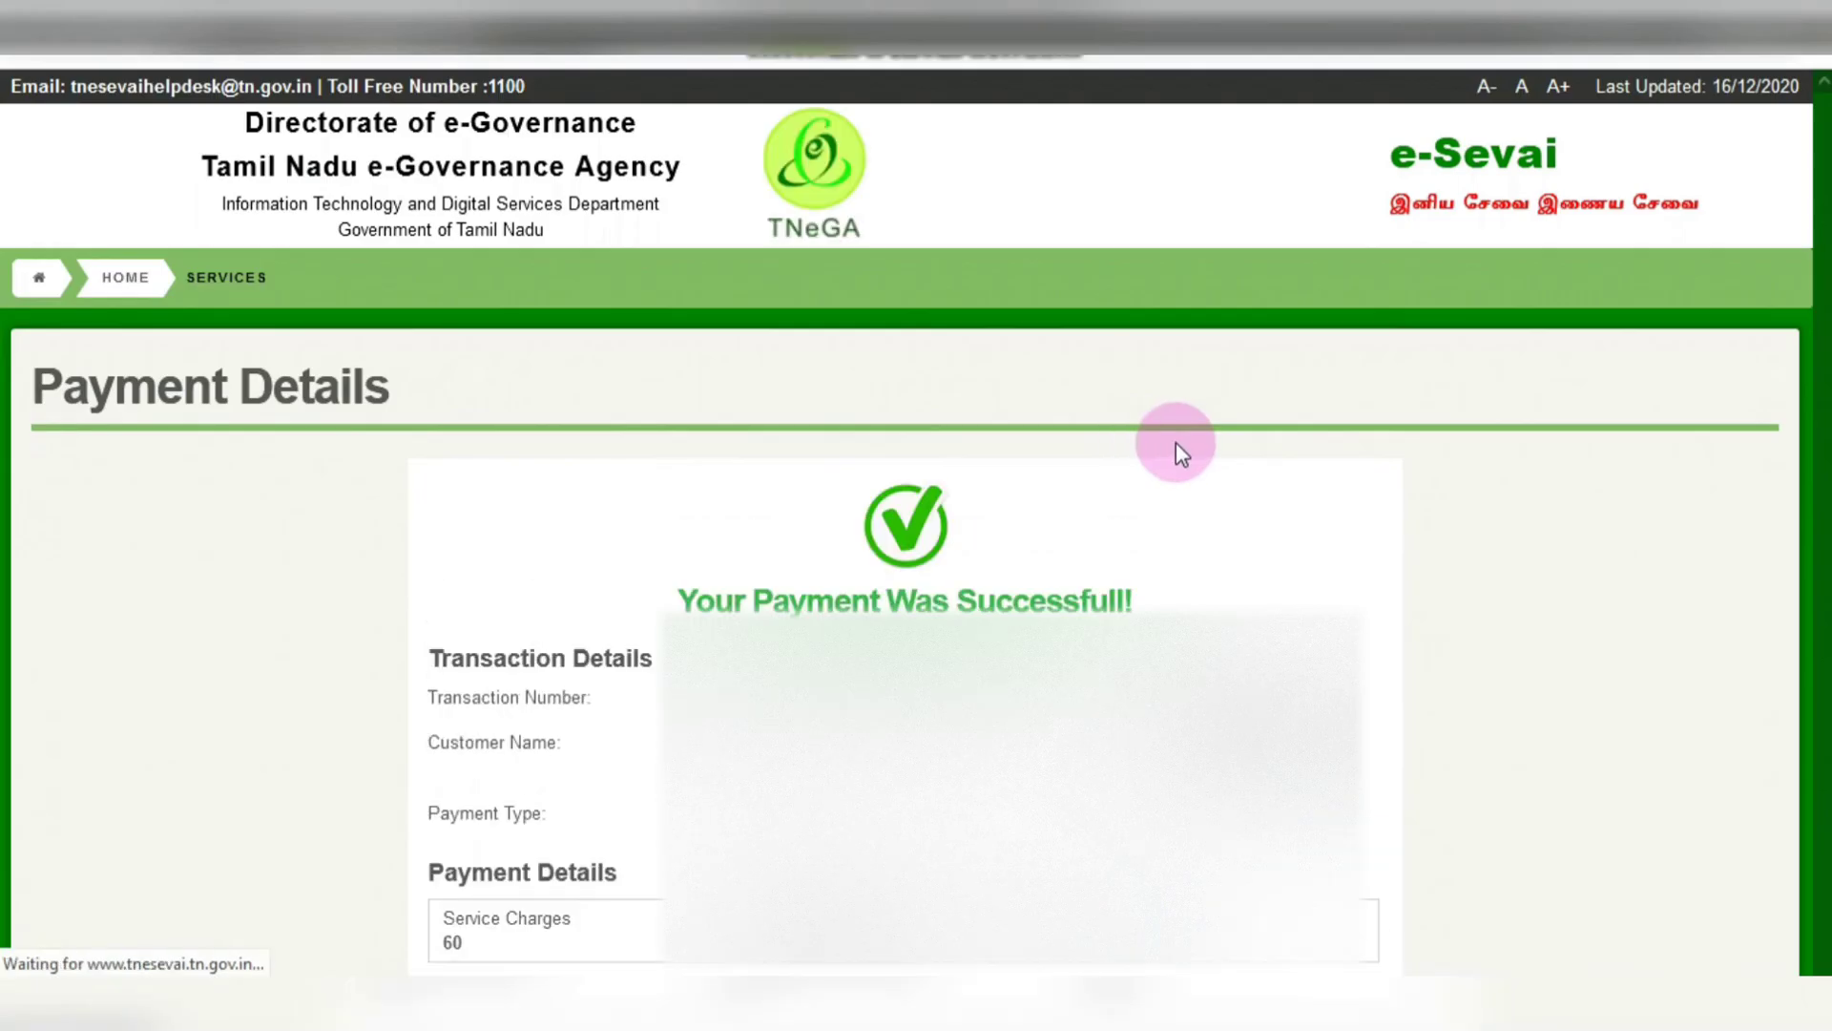
Open the ₹60 payment receipt PDF, save it to disk, and cancel printing
scroll(1172, 551, down, 2)
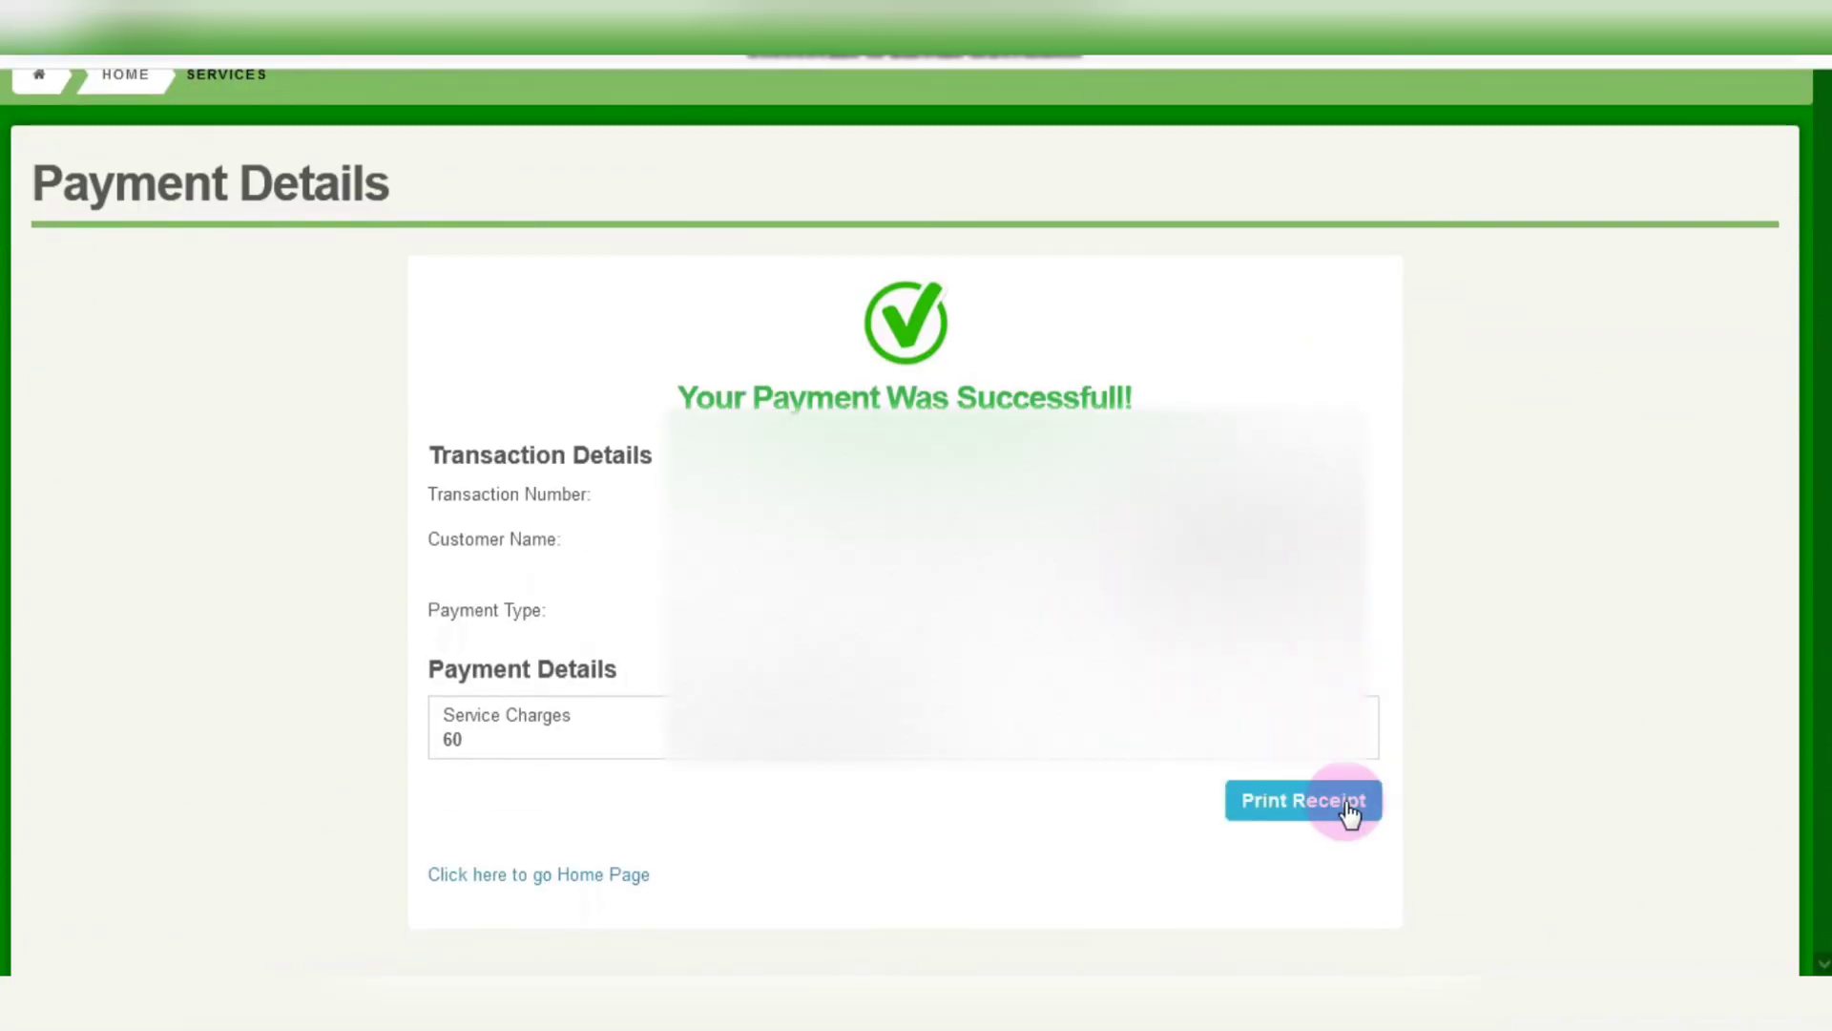
click(1346, 811)
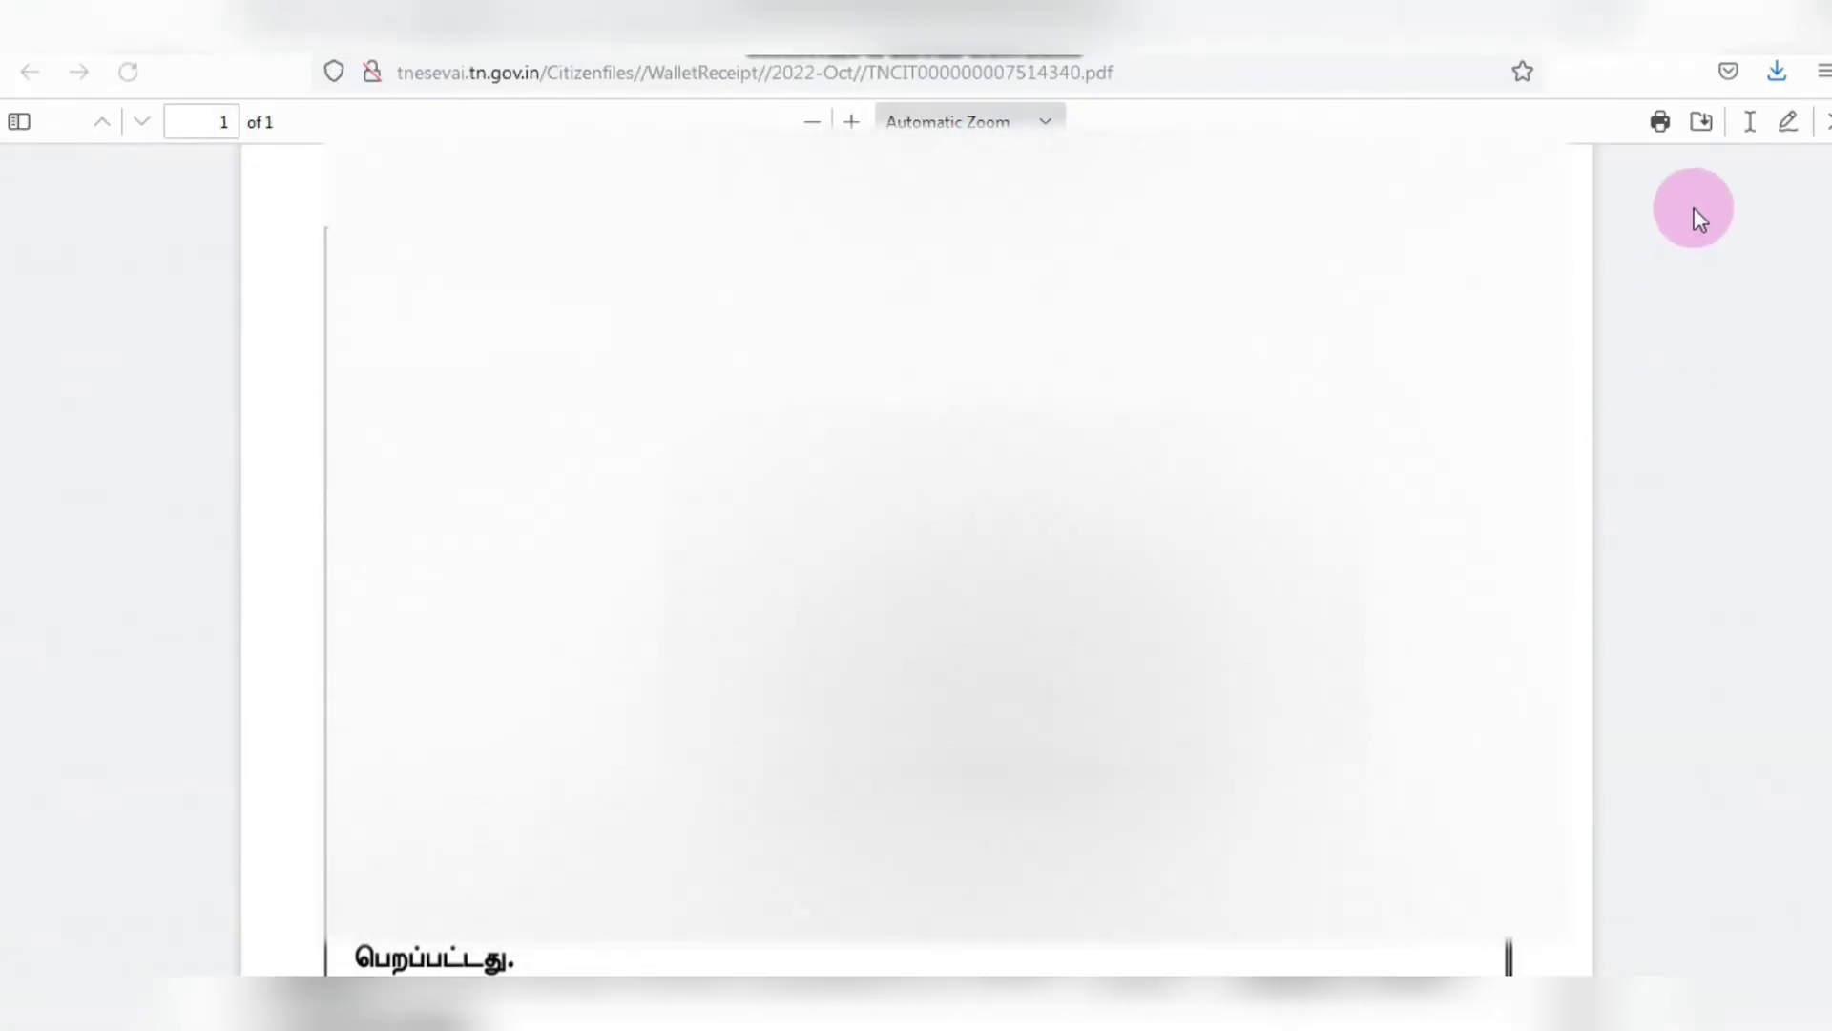
click(1725, 137)
click(1599, 801)
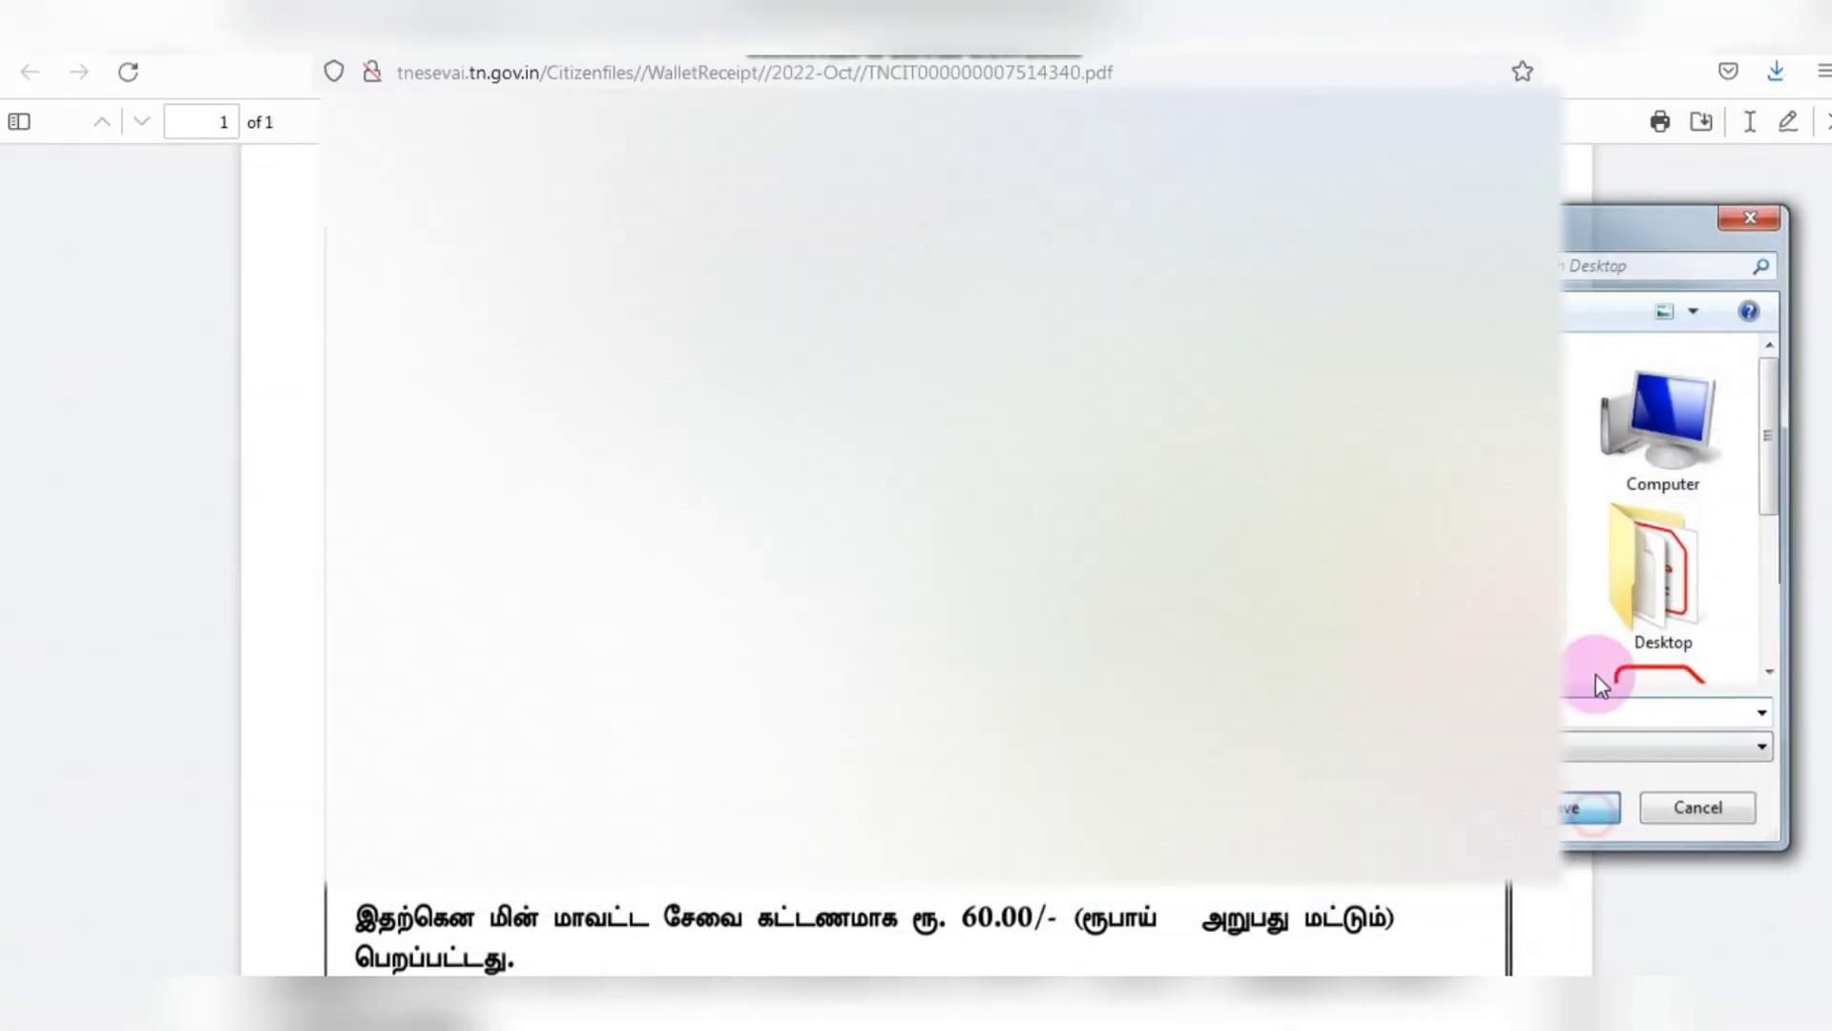
click(1661, 121)
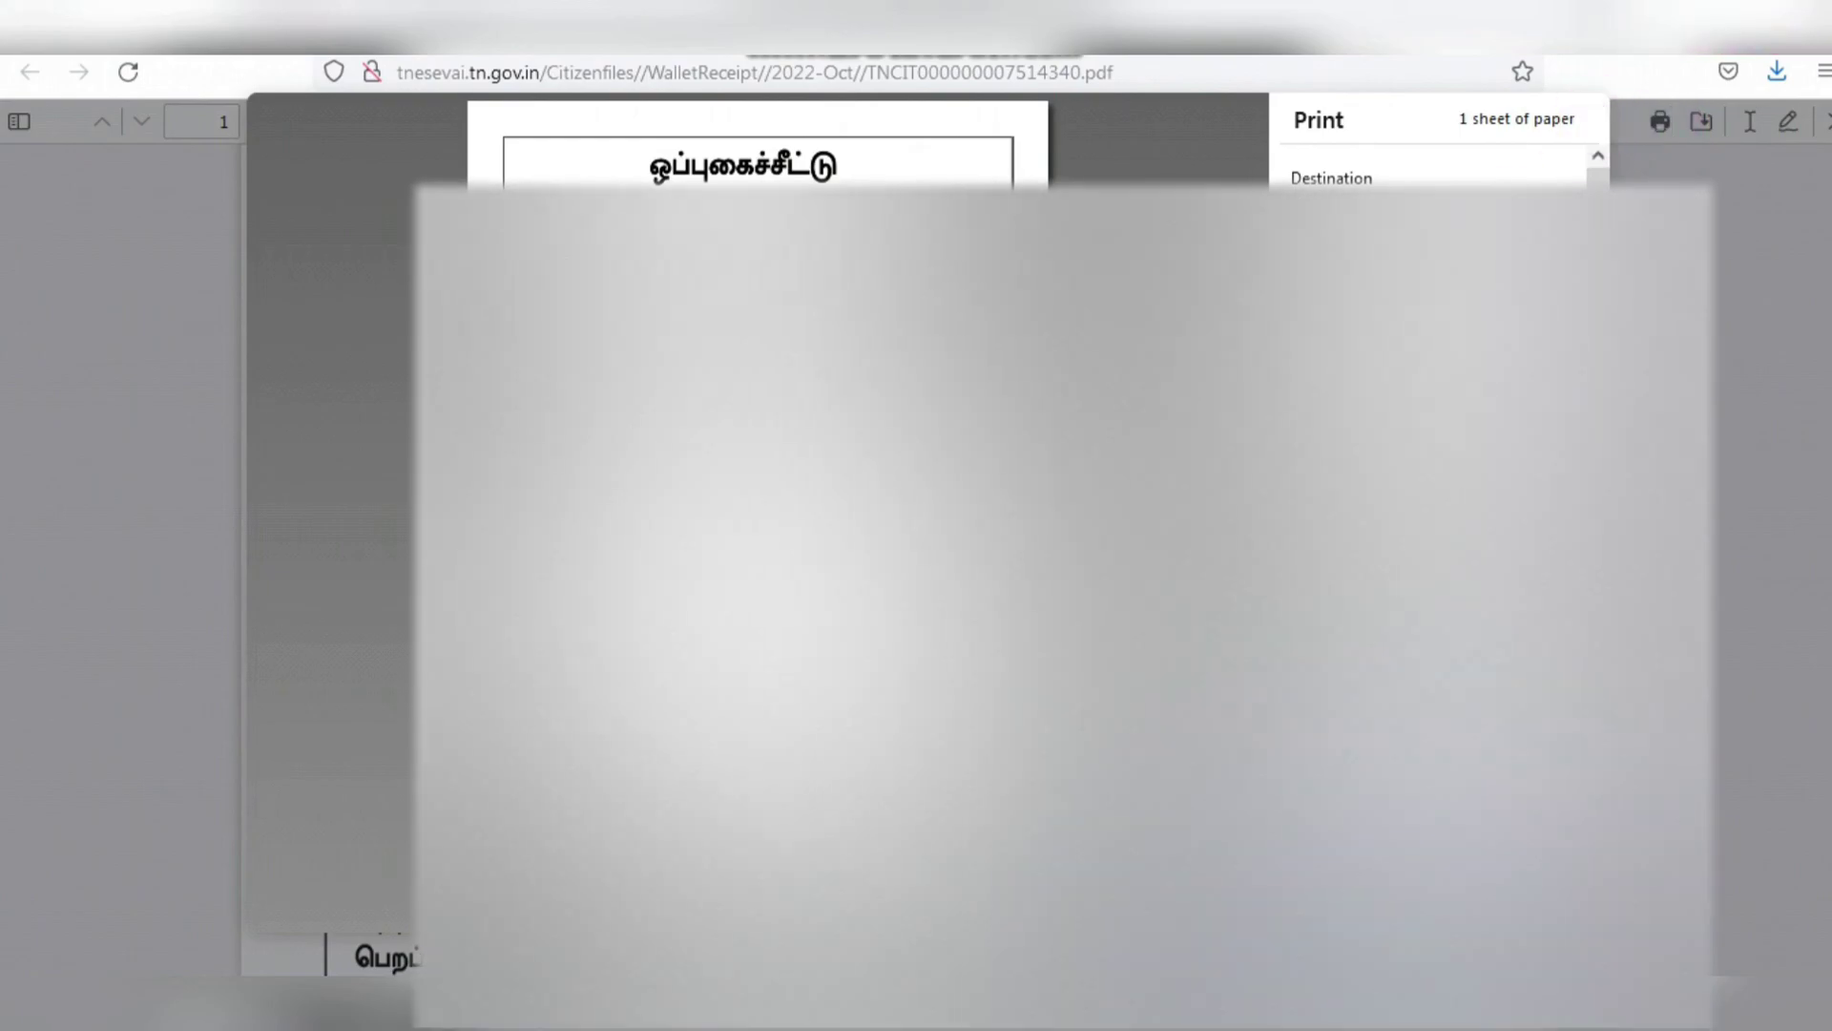
key(Escape)
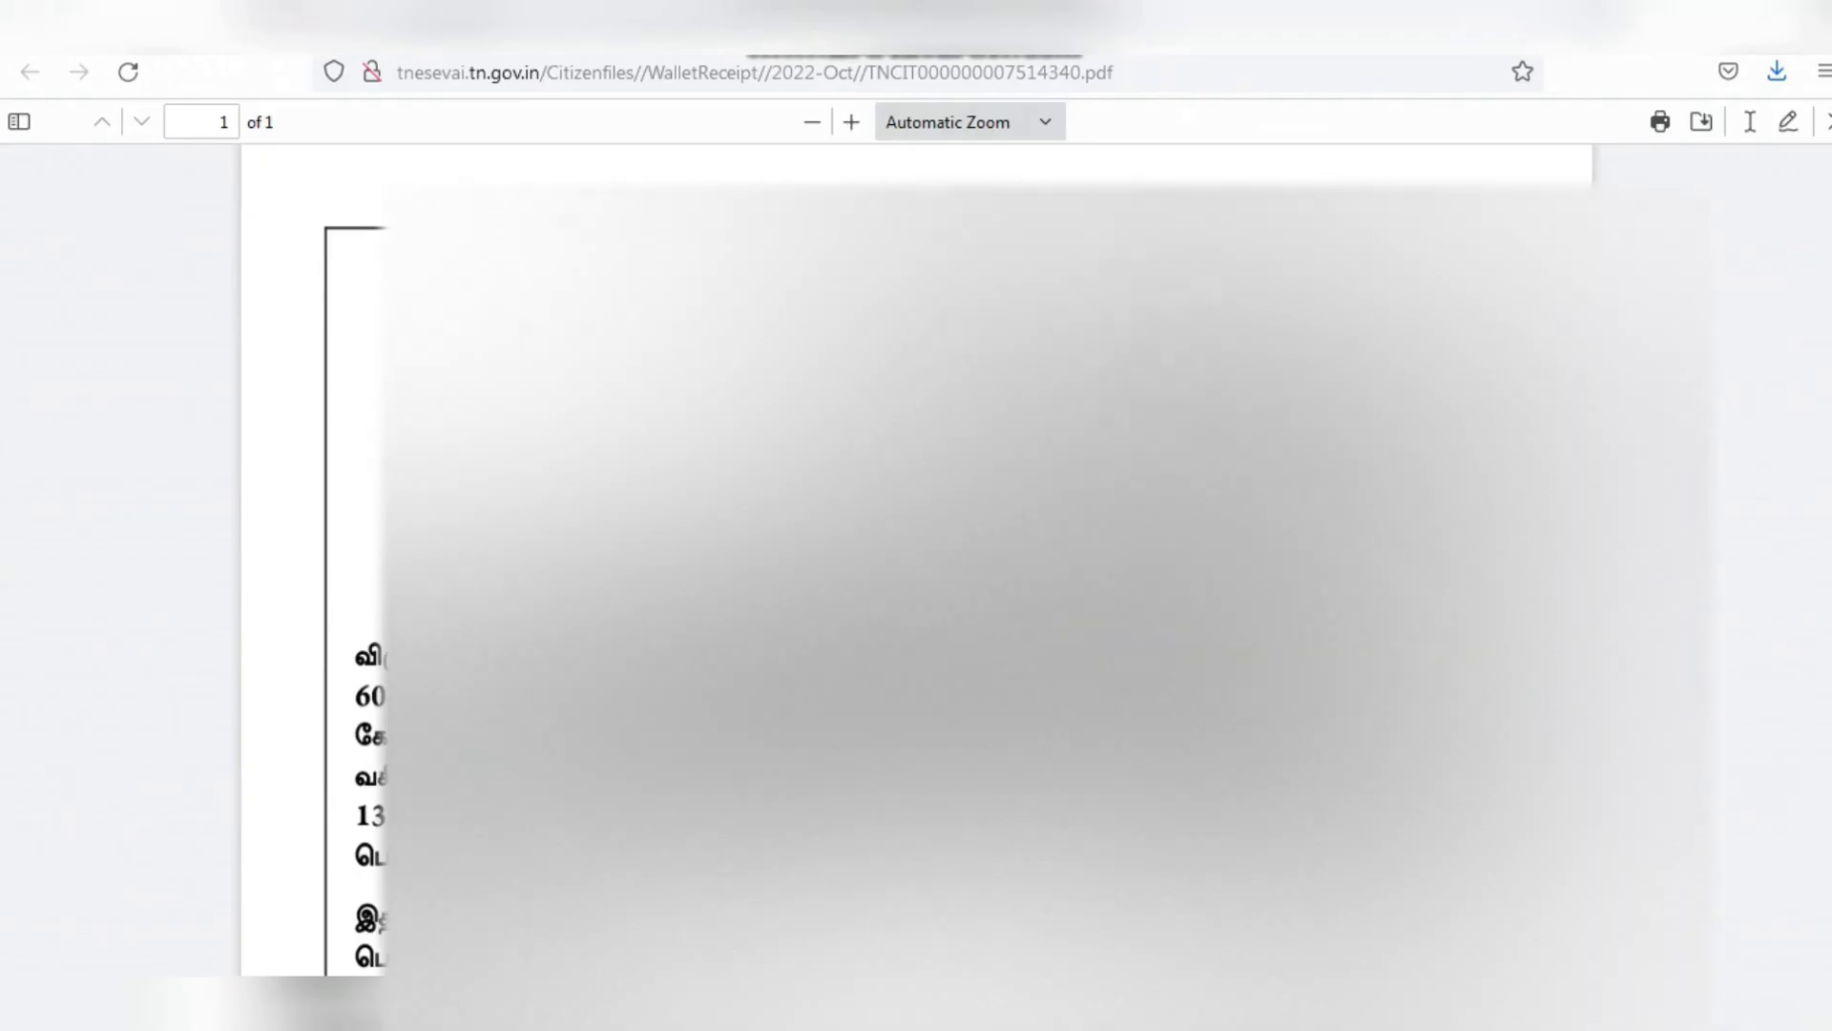